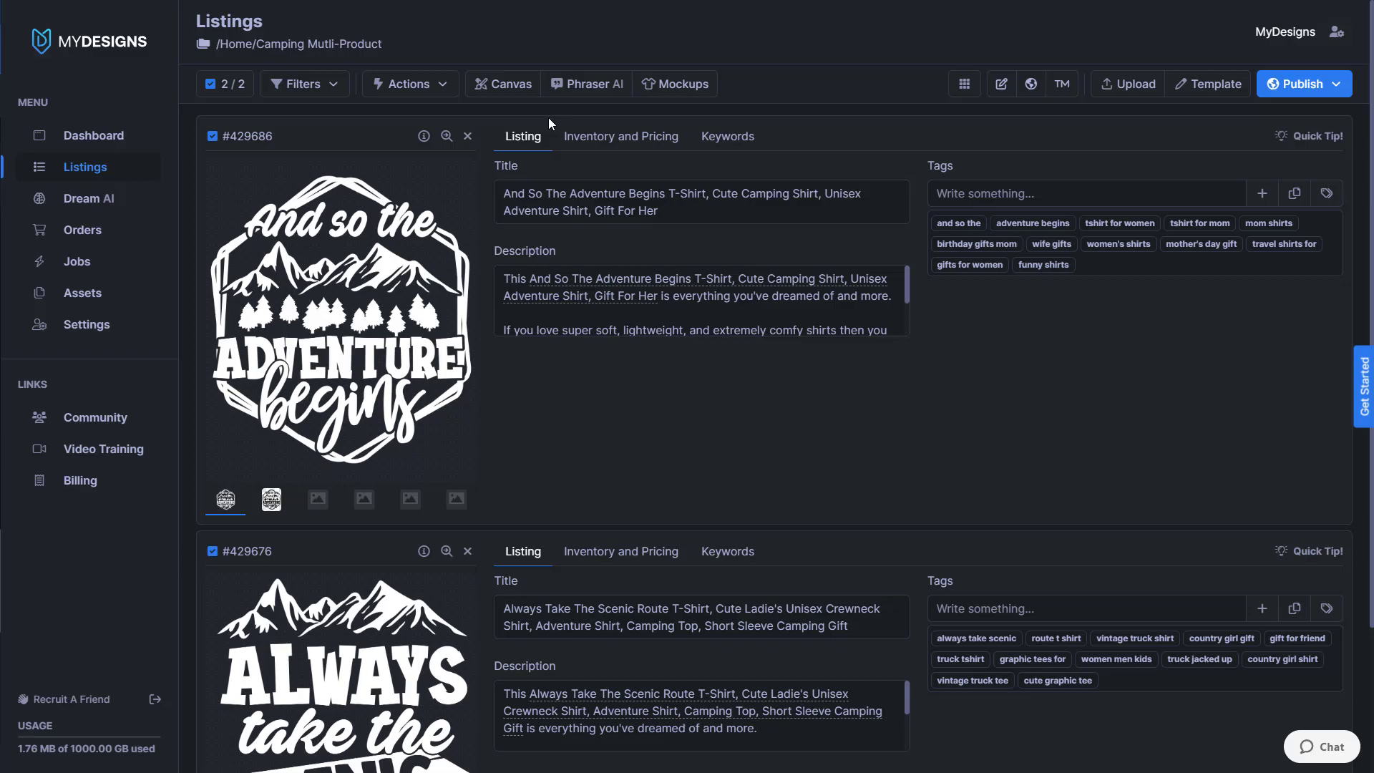
- Inspect the first camping listing's title (93/140 characters) and description
{"action": "left_click", "coordinate": [713, 209]}
{"action": "left_click", "coordinate": [607, 279]}
{"action": "scroll", "coordinate": [317, 425], "scroll_direction": "down", "scroll_amount": 3}
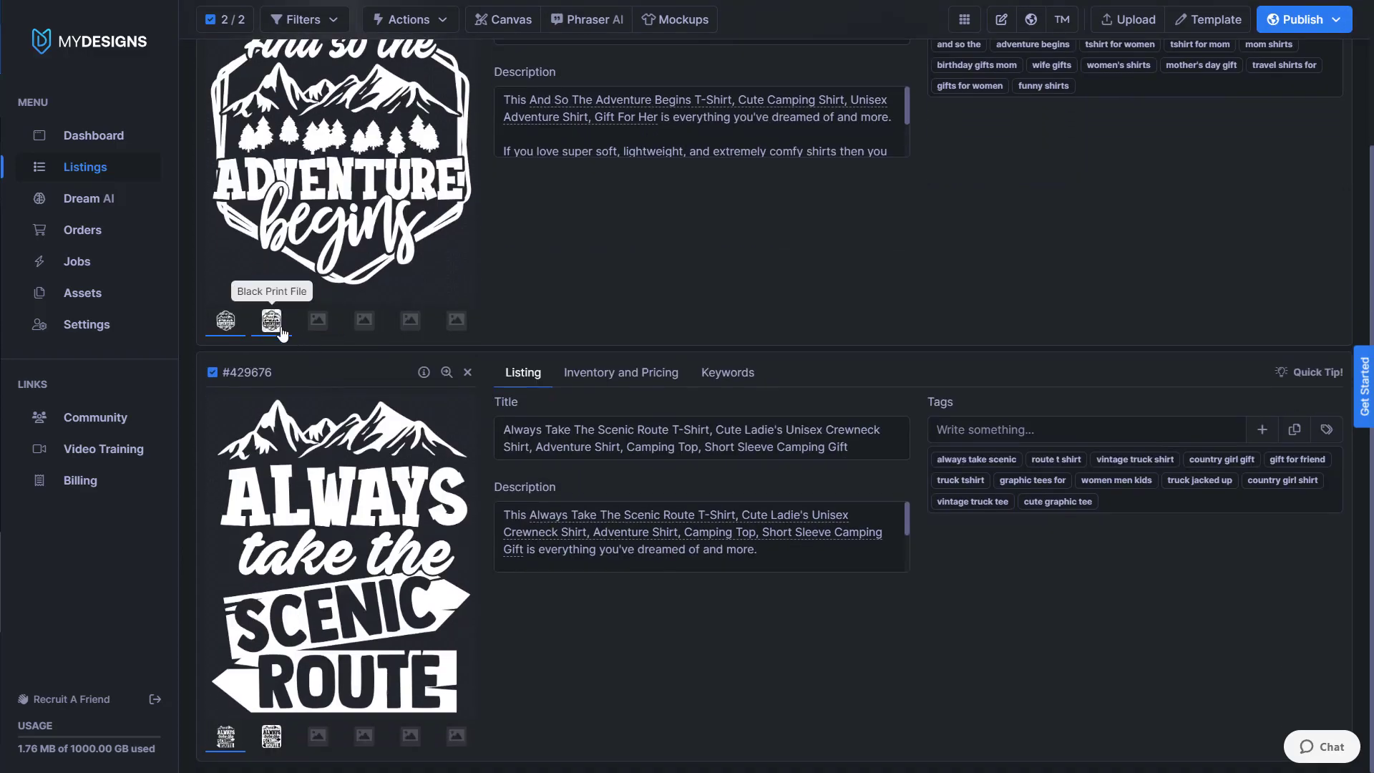
{"action": "scroll", "coordinate": [269, 283], "scroll_direction": "up", "scroll_amount": 2}
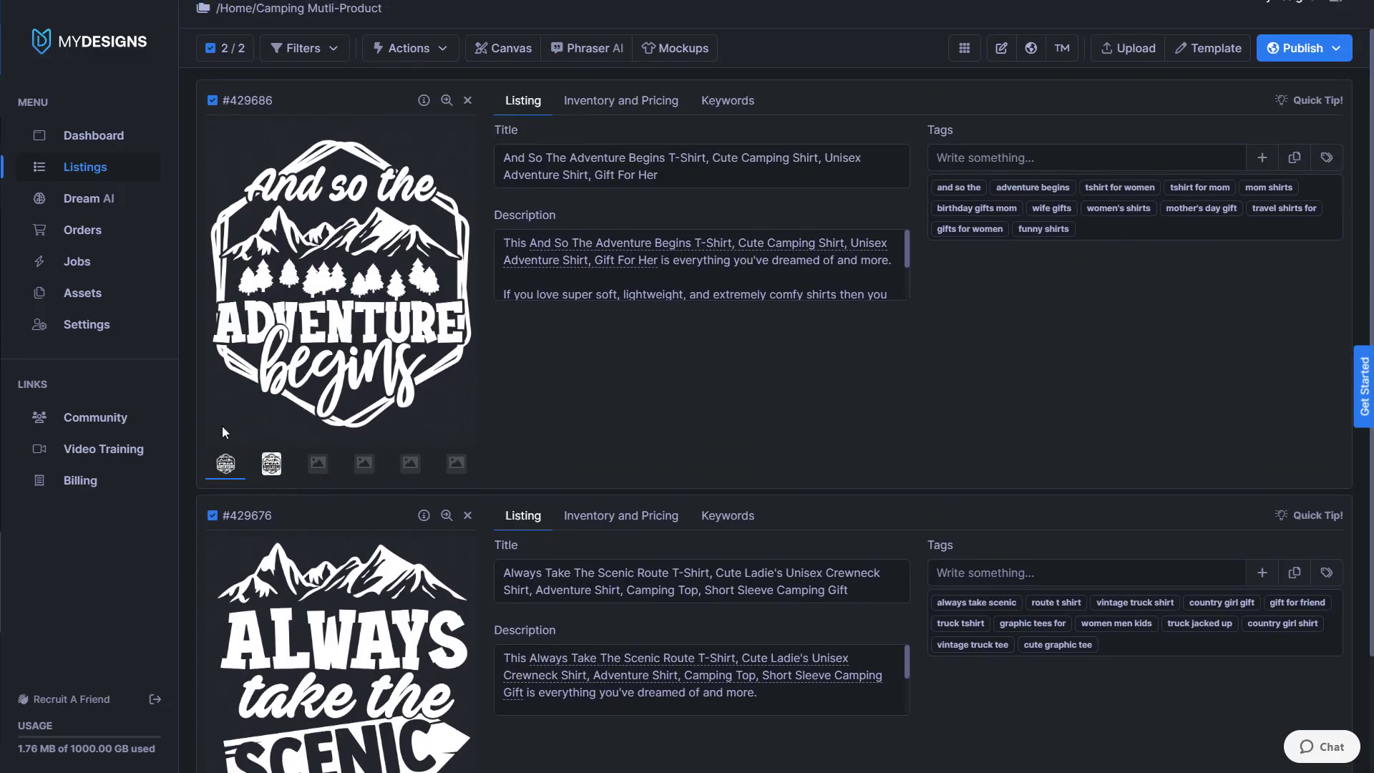
- Compare the white and black print file previews for both listing designs
{"action": "left_click", "coordinate": [271, 464]}
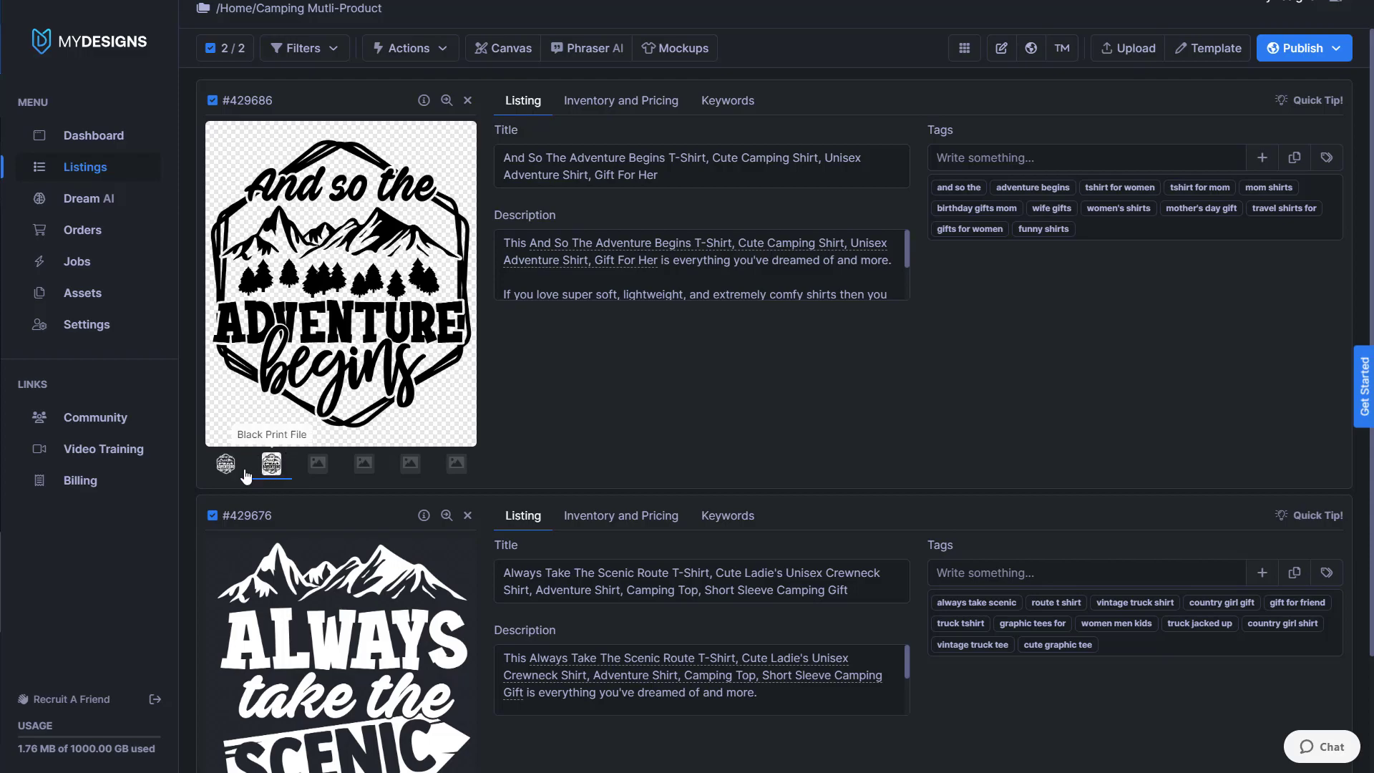
{"action": "left_click", "coordinate": [226, 463]}
{"action": "left_click", "coordinate": [271, 464]}
{"action": "left_click", "coordinate": [222, 465]}
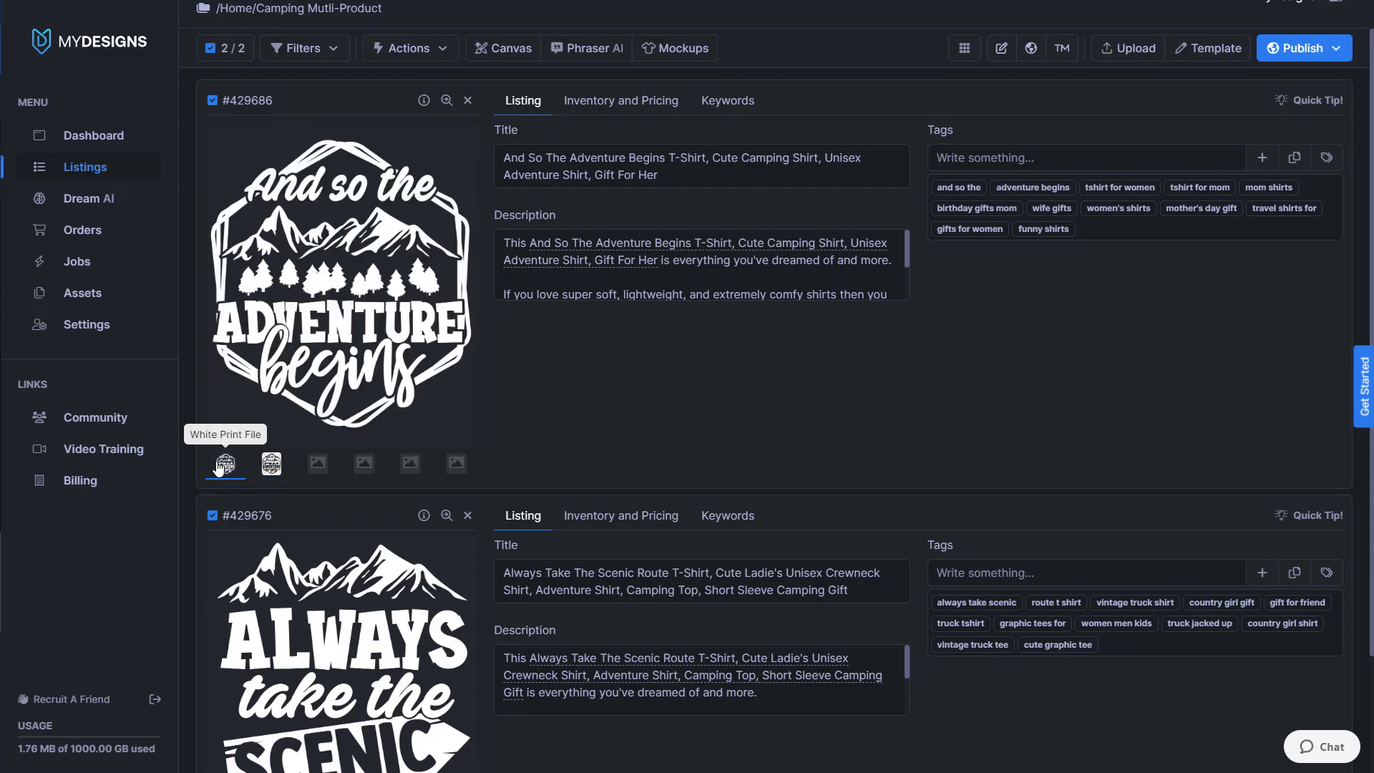
{"action": "left_click", "coordinate": [271, 463]}
{"action": "scroll", "coordinate": [345, 393], "scroll_direction": "down", "scroll_amount": 2}
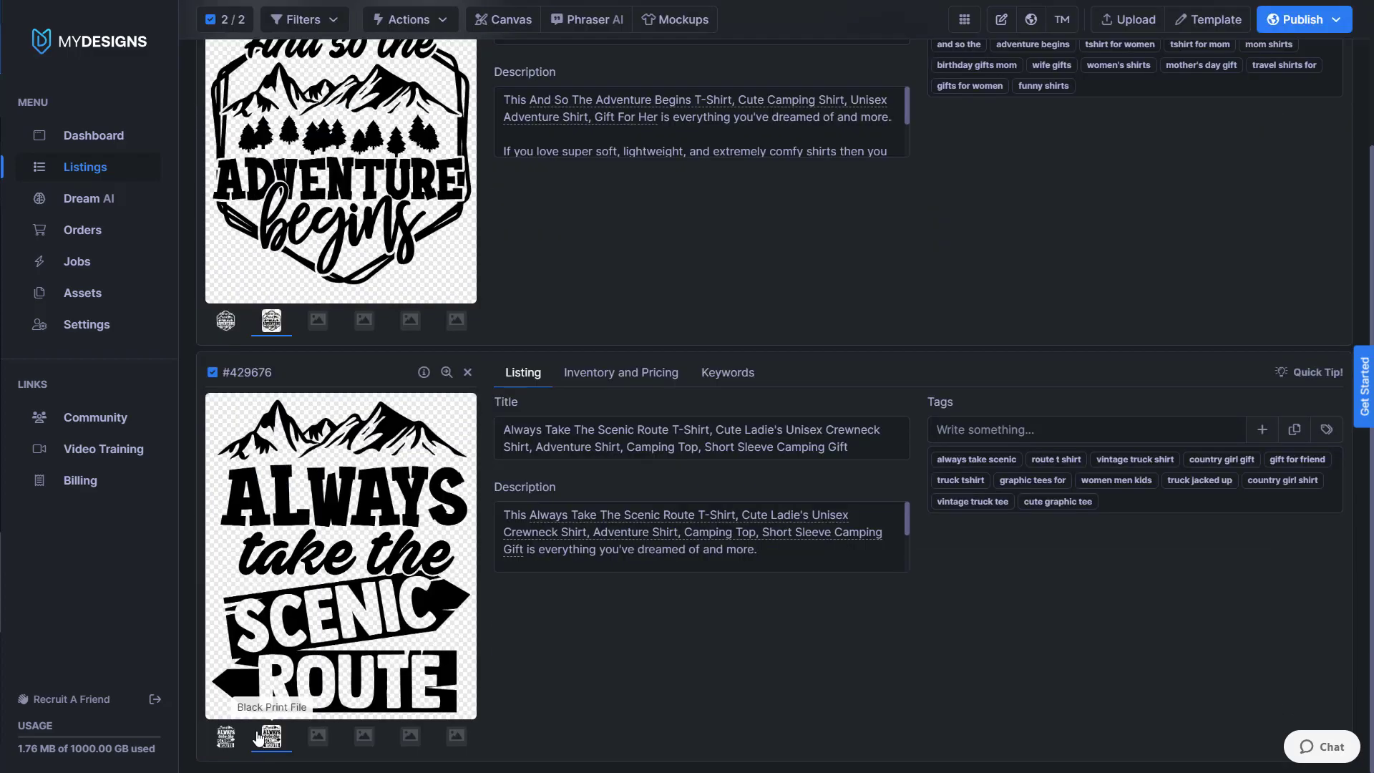
{"action": "scroll", "coordinate": [357, 600], "scroll_direction": "up", "scroll_amount": 1}
{"action": "scroll", "coordinate": [356, 599], "scroll_direction": "up", "scroll_amount": 1}
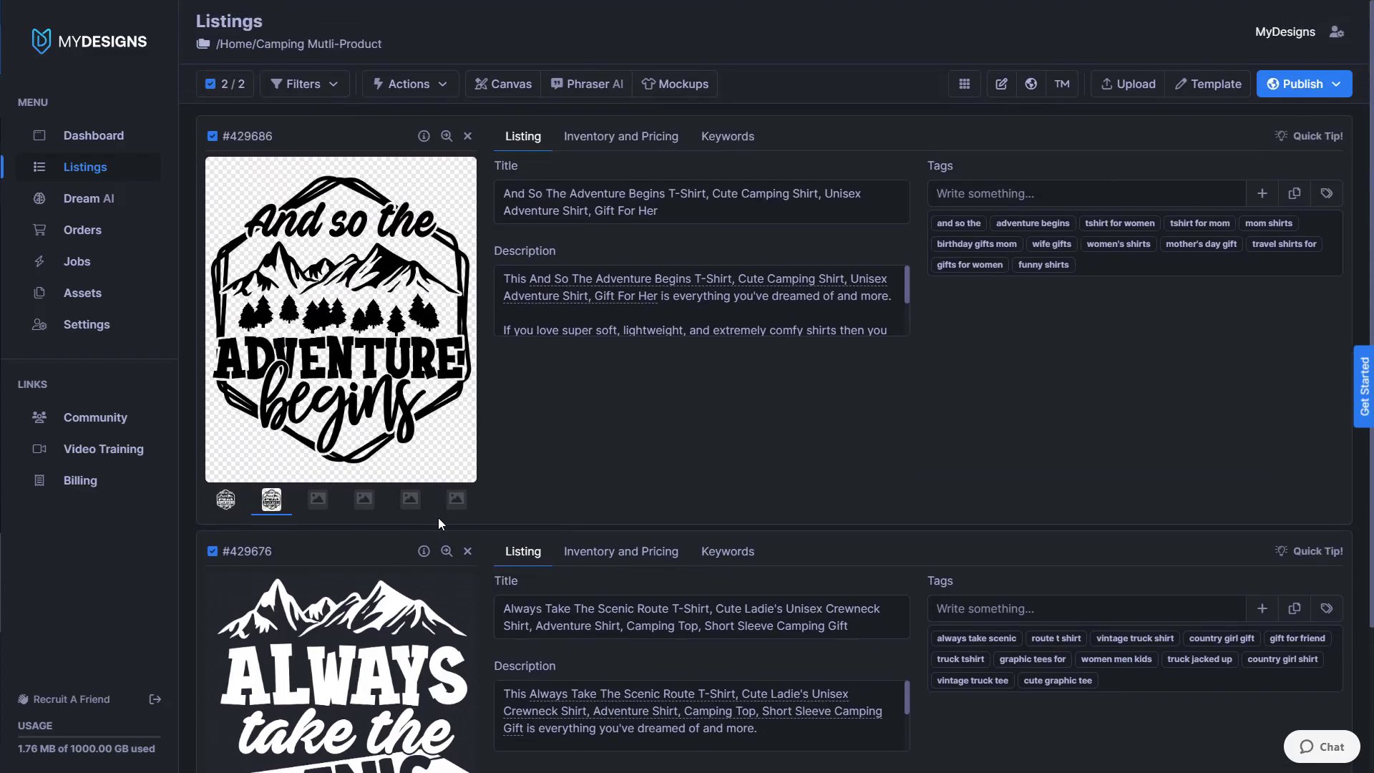
{"action": "left_click", "coordinate": [225, 499]}
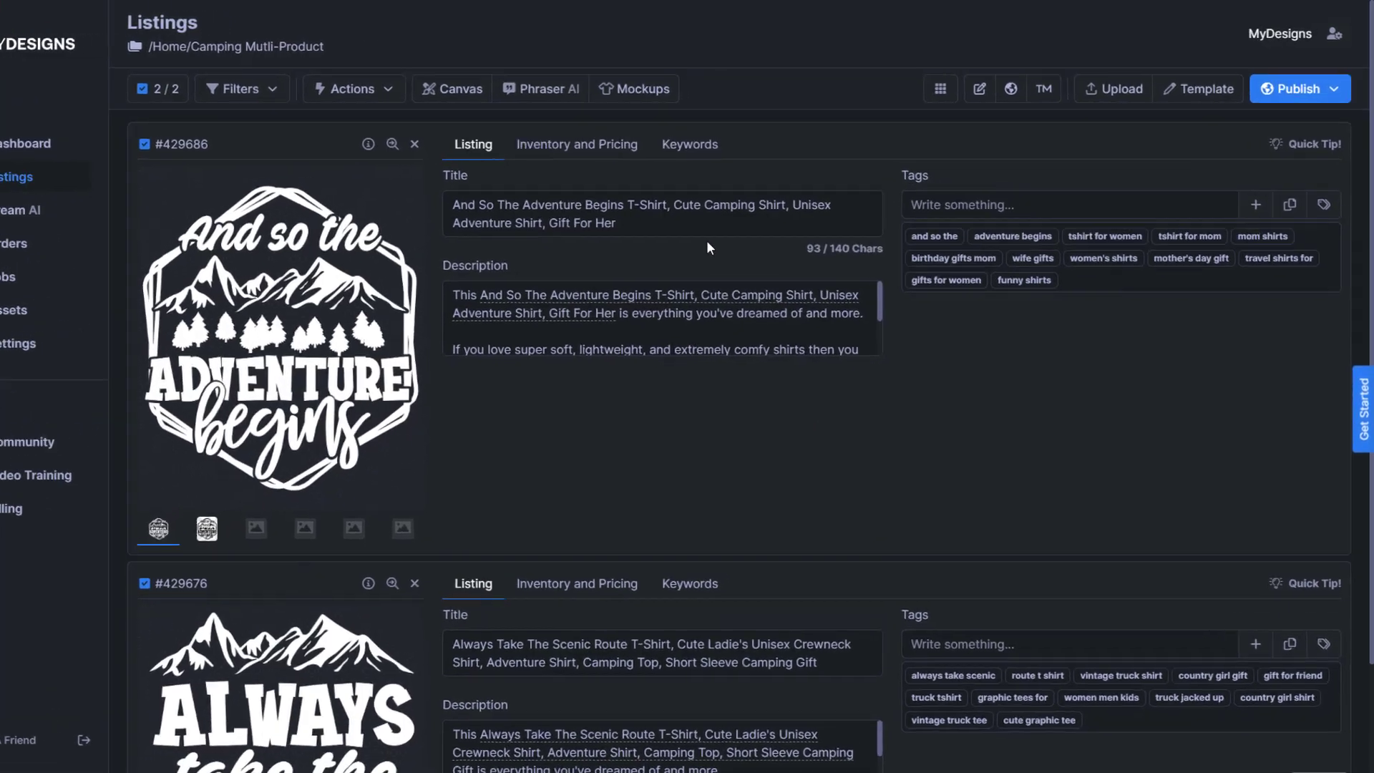
- Choose Publish > Products and set the Etsy category to Clothing
{"action": "left_click", "coordinate": [1266, 161]}
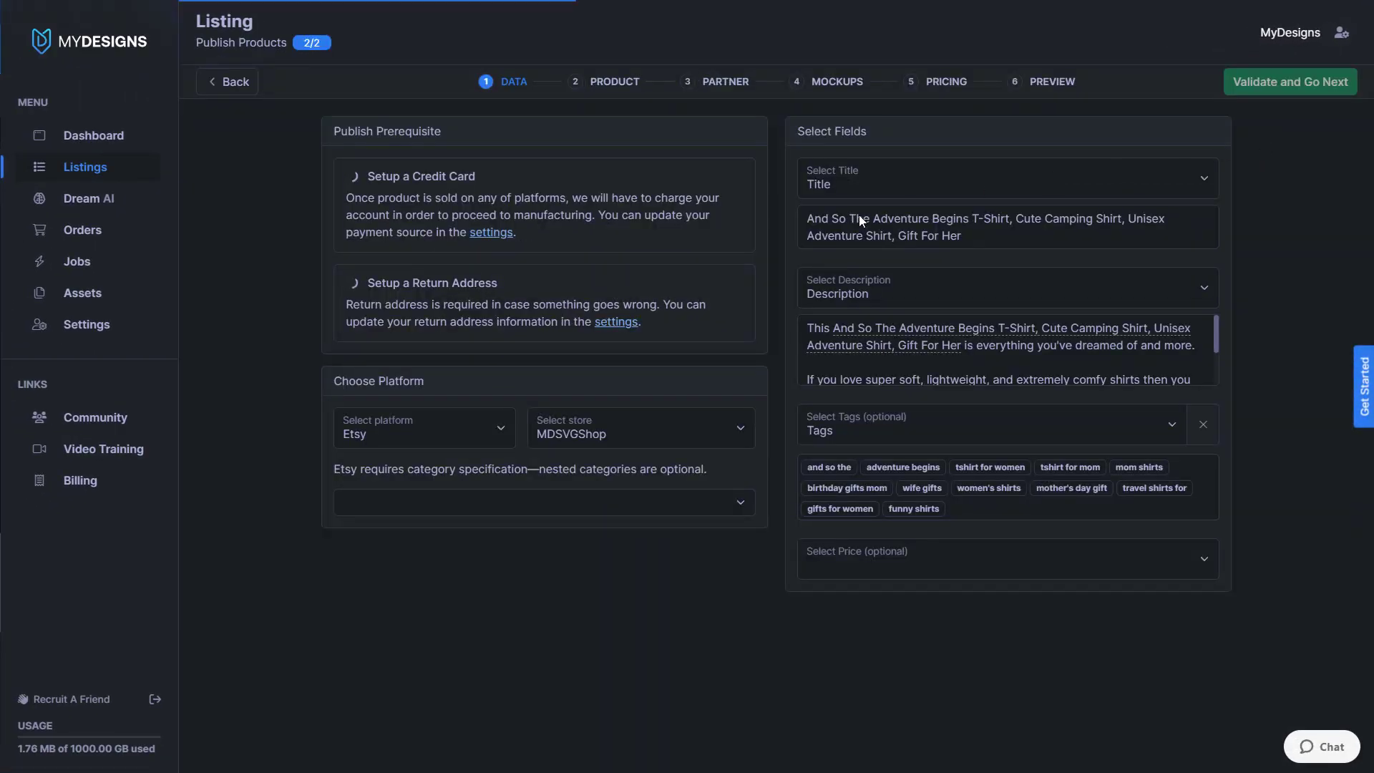
{"action": "left_click", "coordinate": [607, 433]}
{"action": "left_click", "coordinate": [607, 434]}
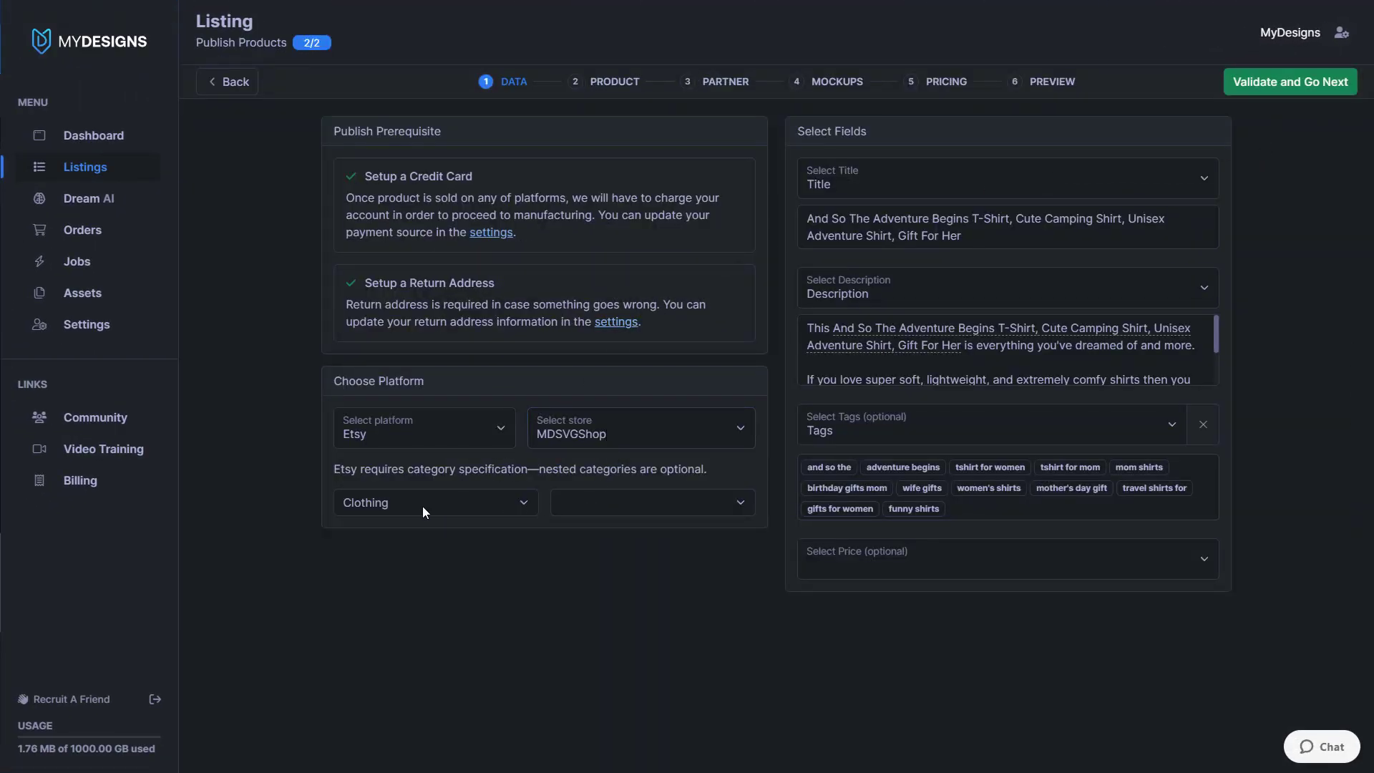
- Narrow the category to Gender-Neutral Adult Clothing › Tops & Tees › T-shirts
{"action": "left_click", "coordinate": [615, 503]}
{"action": "left_click", "coordinate": [608, 573]}
{"action": "left_click", "coordinate": [698, 503]}
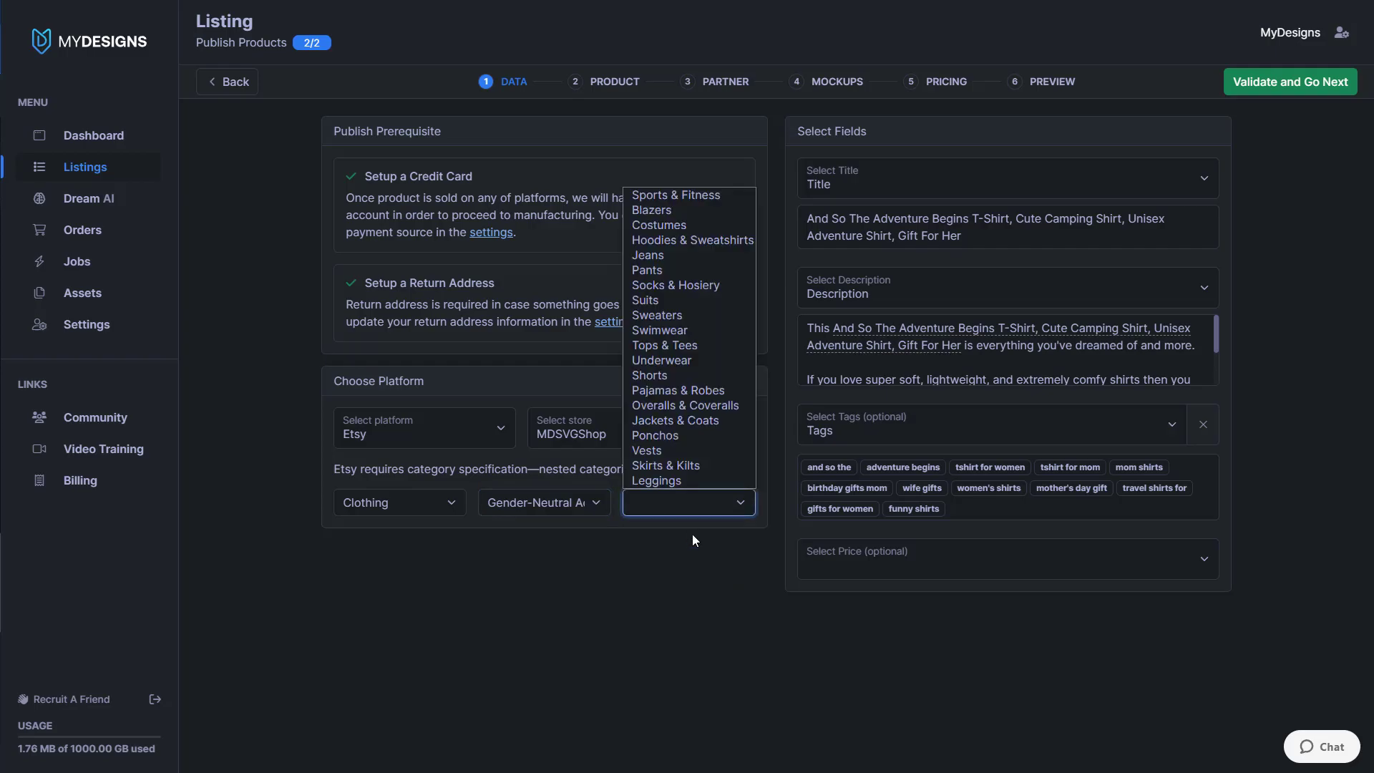
{"action": "left_click", "coordinate": [674, 347]}
{"action": "left_click", "coordinate": [681, 505]}
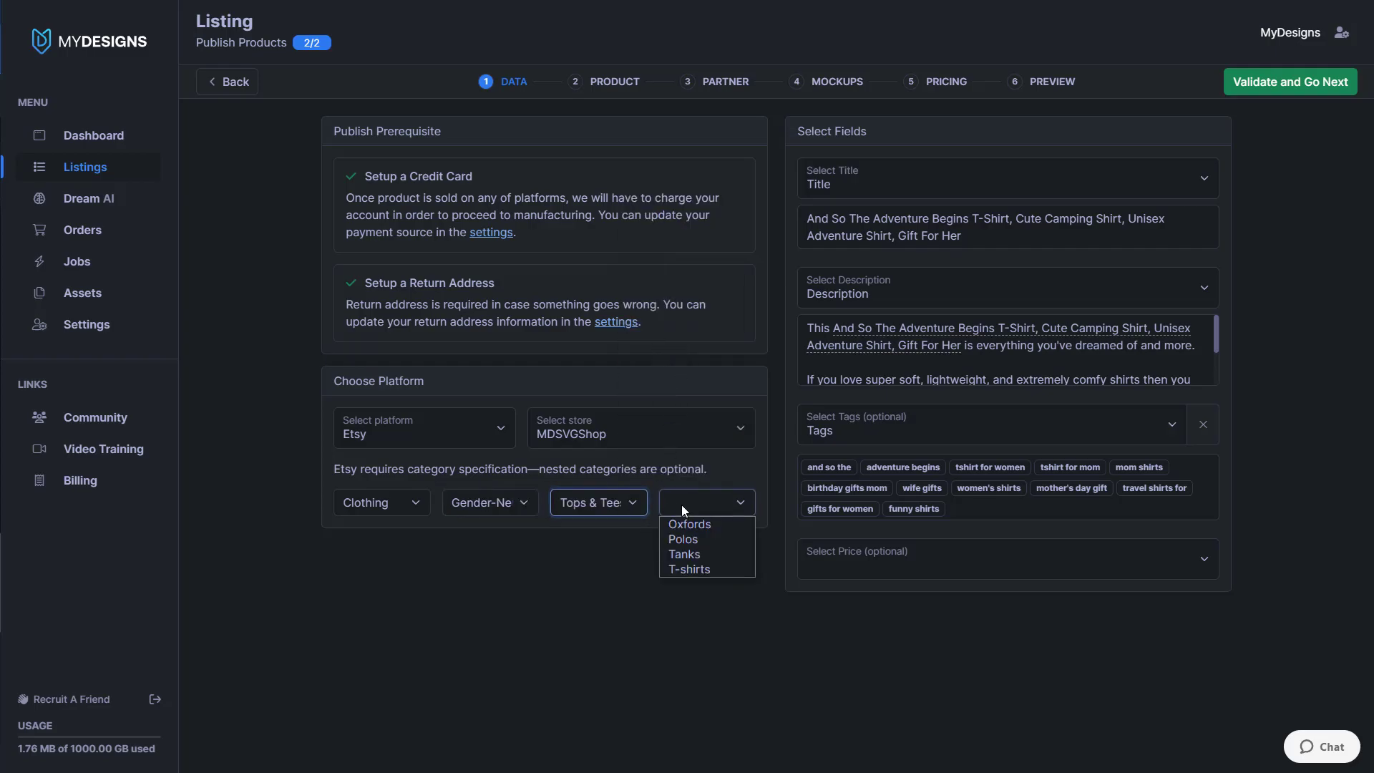
{"action": "left_click", "coordinate": [691, 570]}
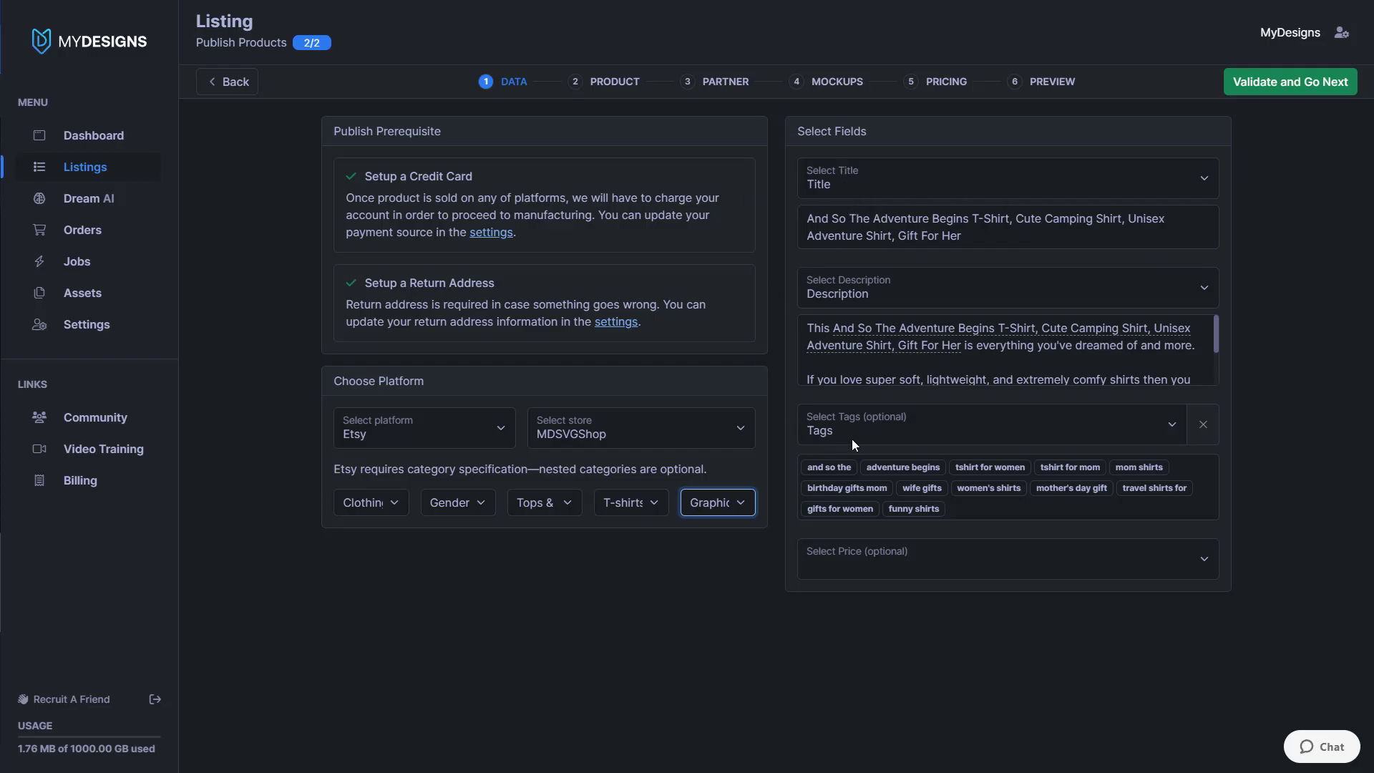
- Validate the listing data and pick Women Clothing › T-Shirt › Bella 3001 printed by SwiftPOD
{"action": "left_click", "coordinate": [1268, 89]}
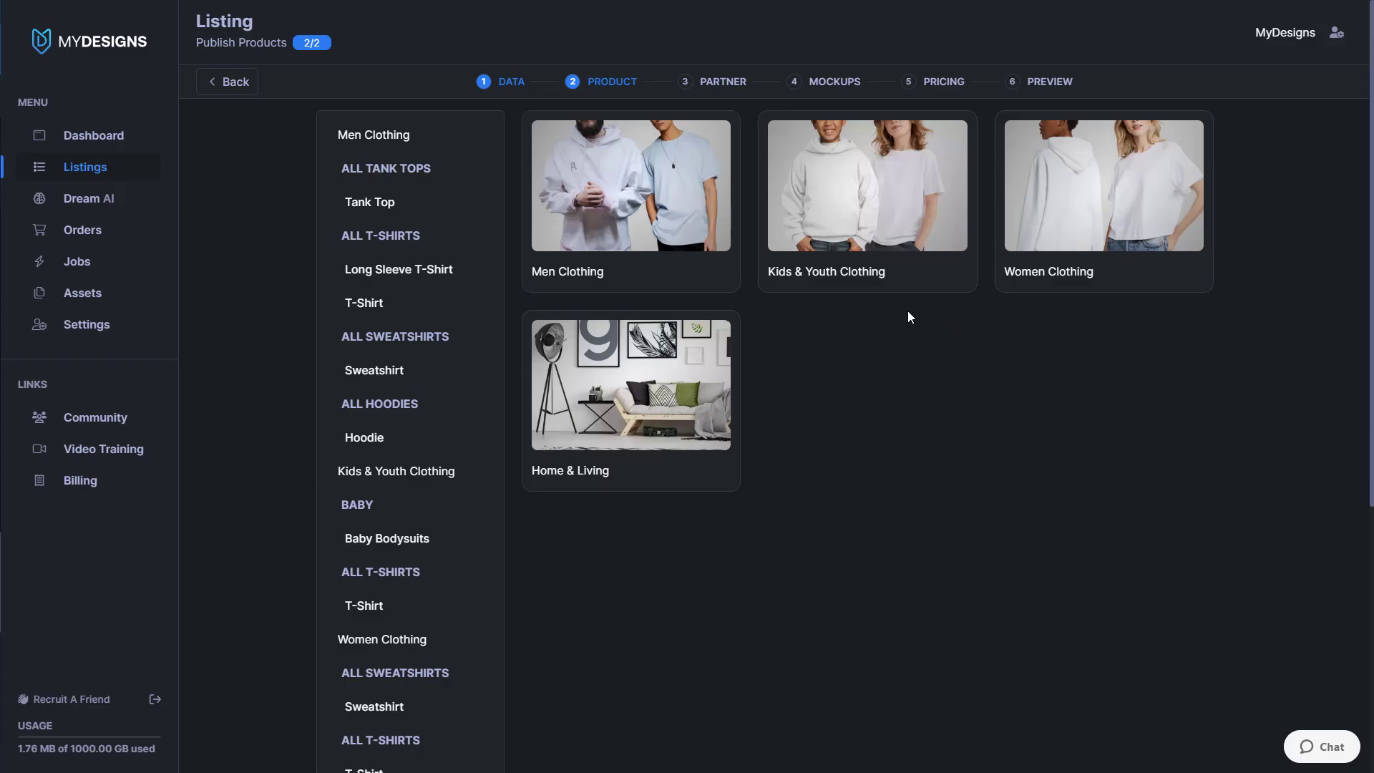
{"action": "left_click", "coordinate": [1072, 231]}
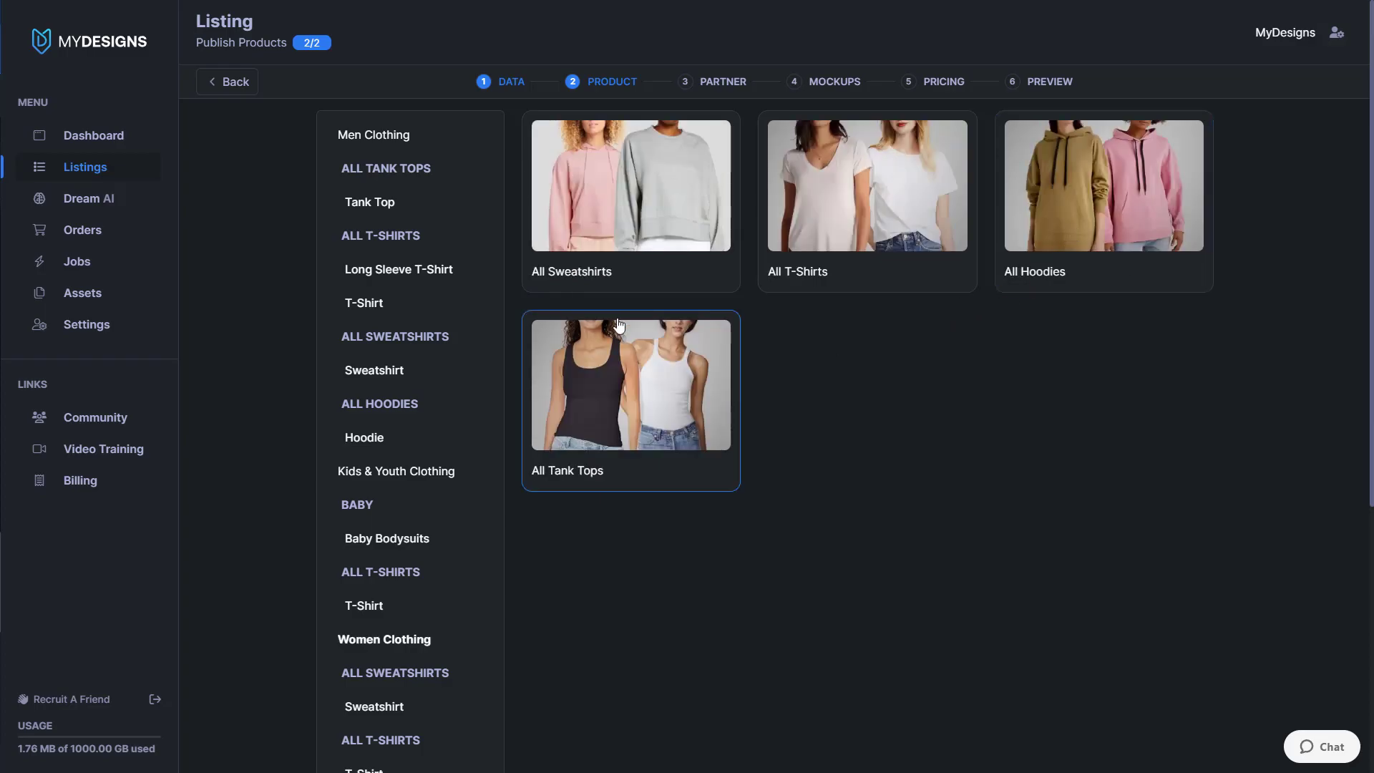
{"action": "left_click", "coordinate": [903, 290]}
{"action": "left_click", "coordinate": [588, 274]}
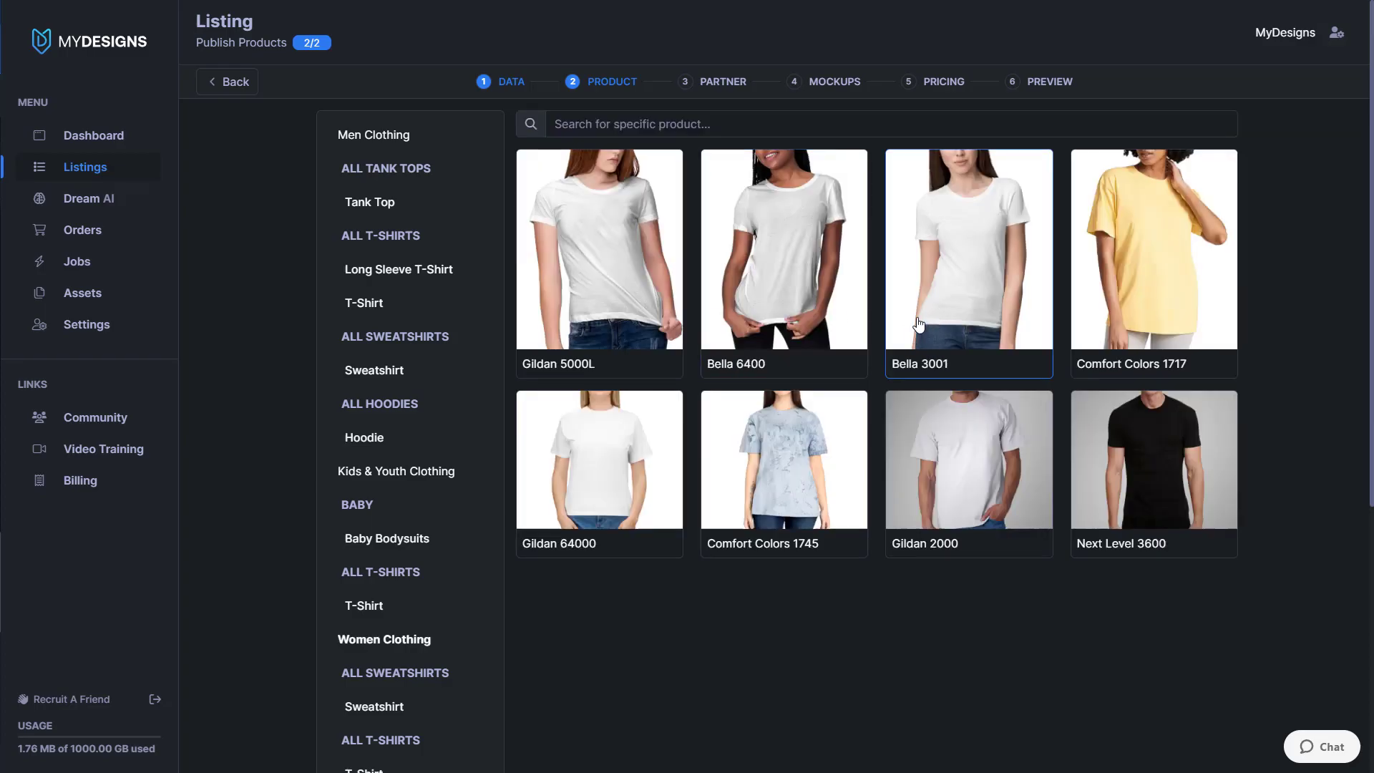
{"action": "left_click", "coordinate": [972, 307]}
{"action": "left_click", "coordinate": [355, 478]}
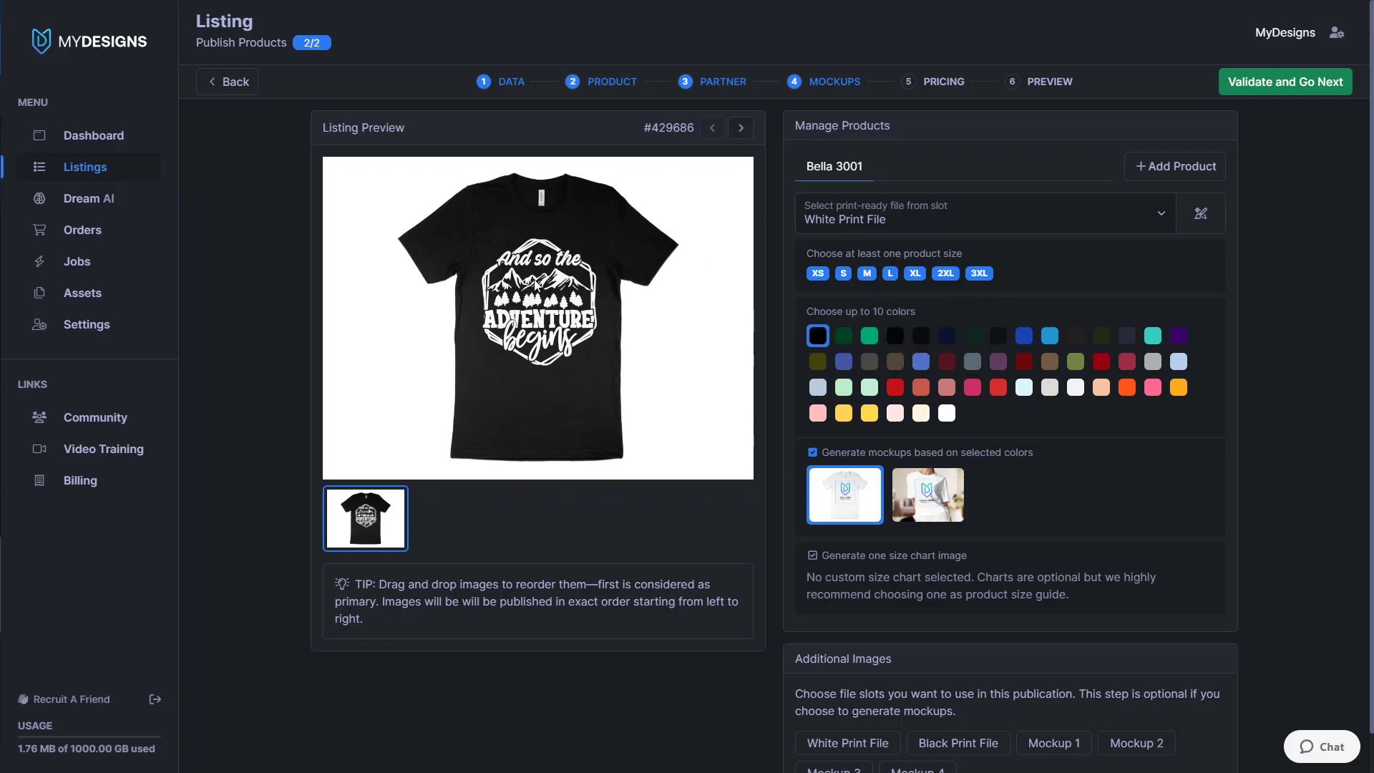
- Add navy and red shirt colours and settle on the model-photo mockup template
{"action": "left_click", "coordinate": [949, 338]}
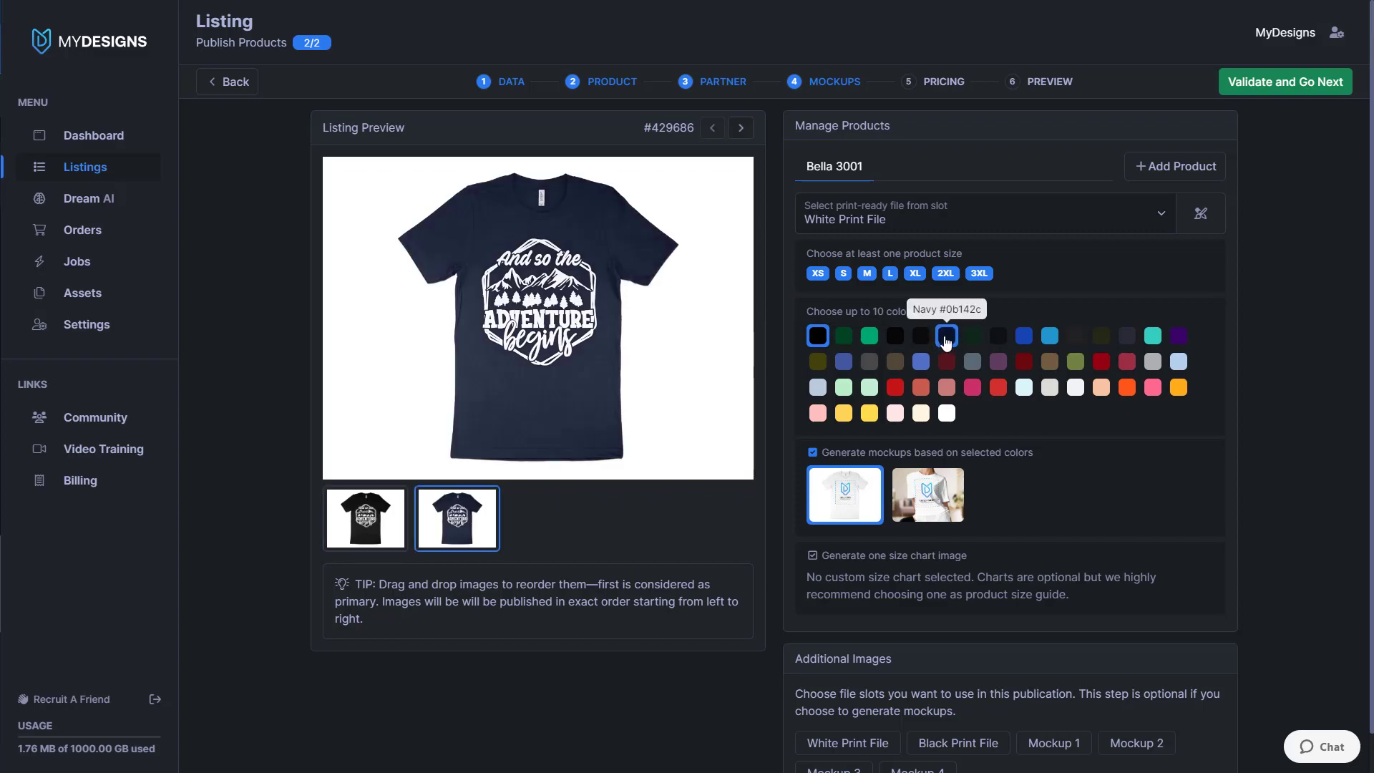
{"action": "left_click", "coordinate": [895, 387]}
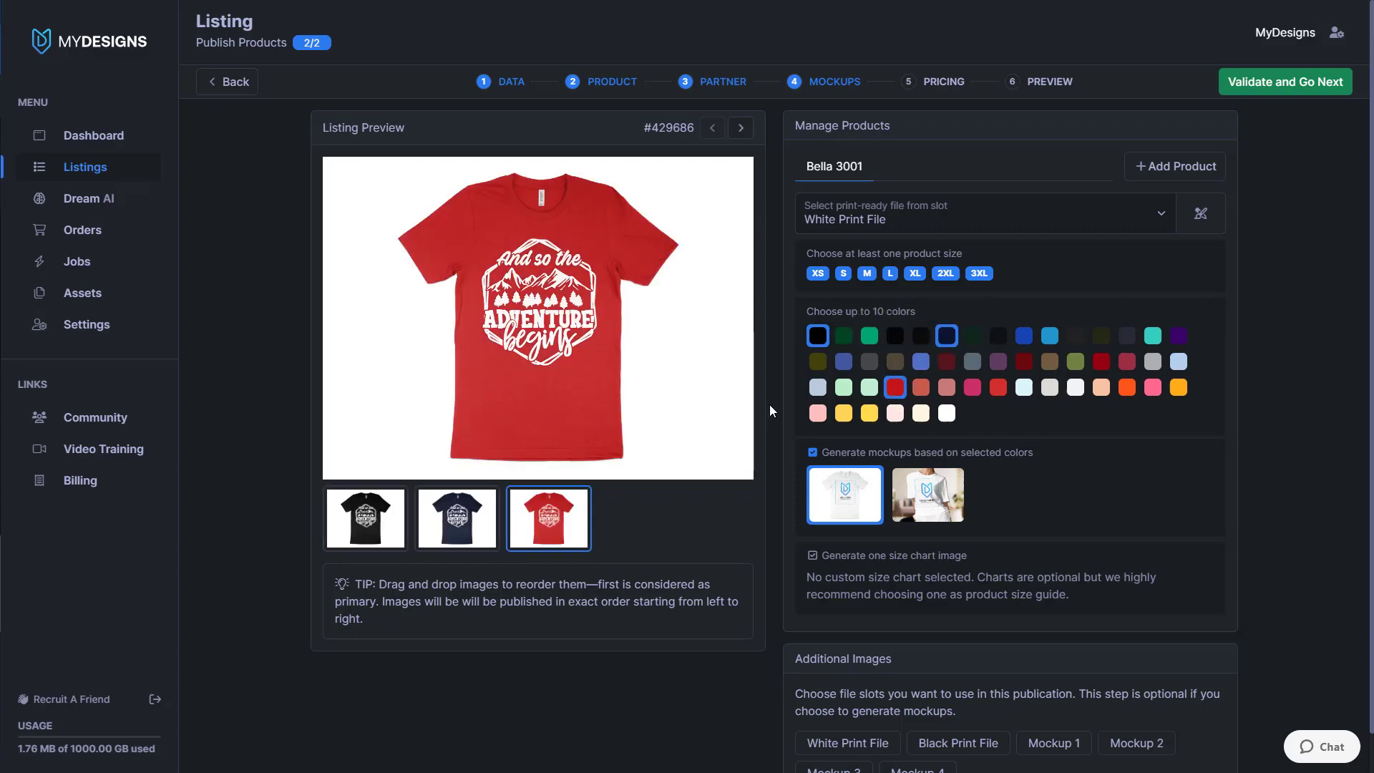
{"action": "left_click", "coordinate": [946, 475]}
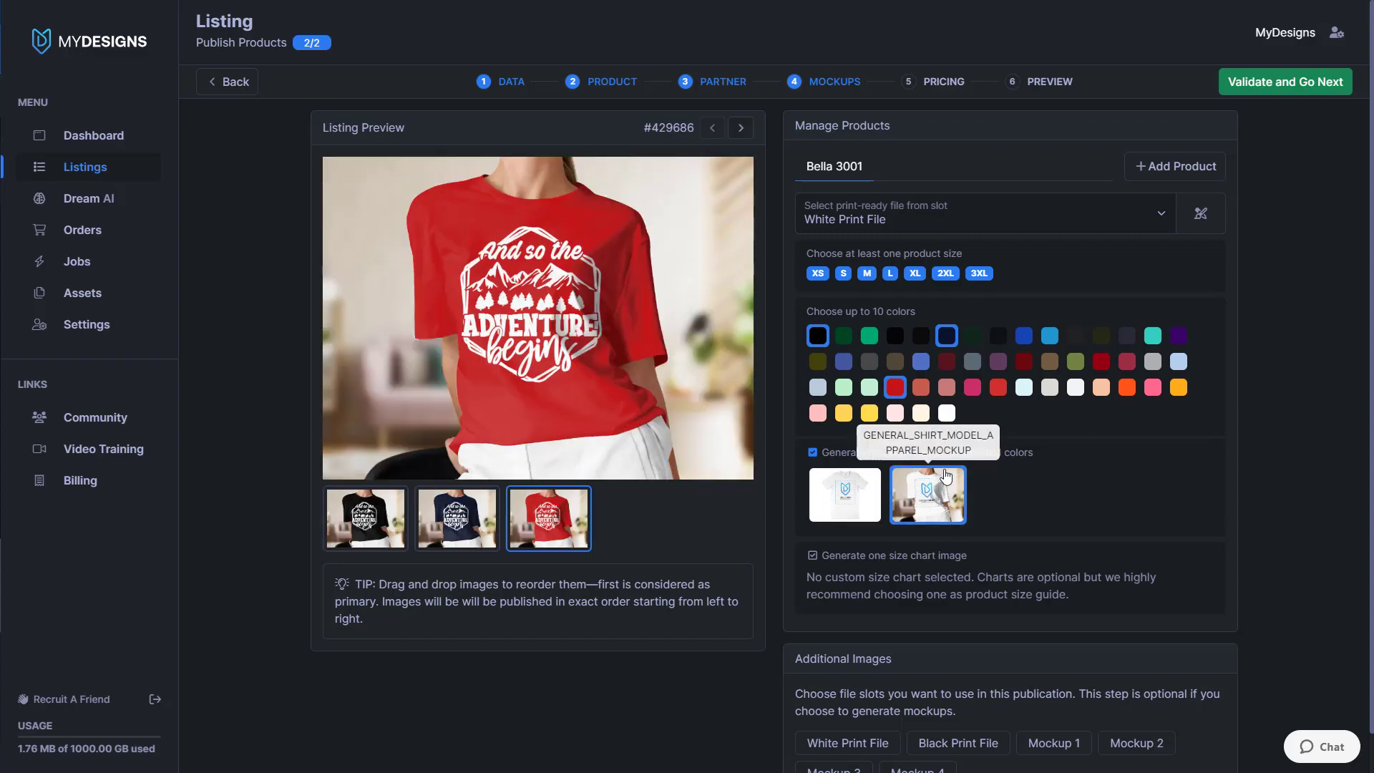
{"action": "left_click", "coordinate": [870, 511]}
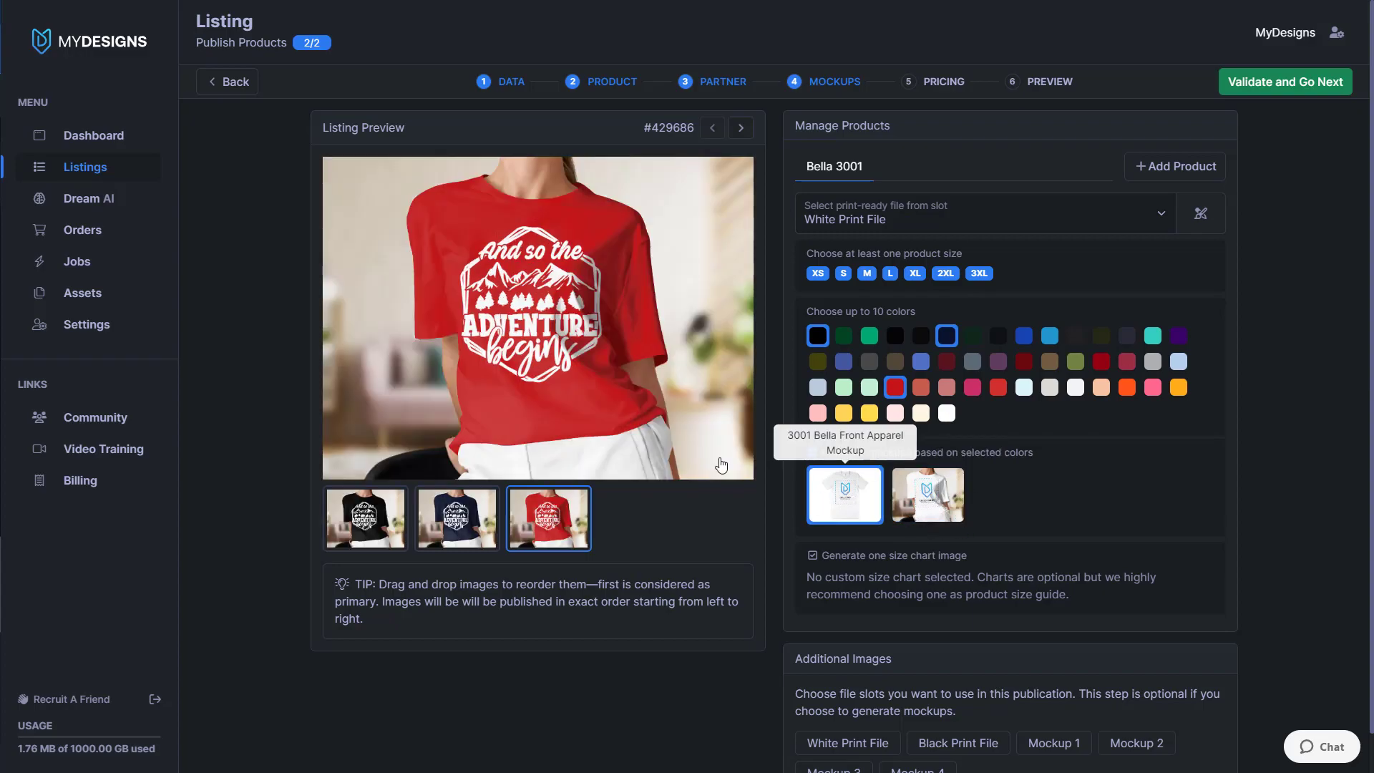
{"action": "left_click", "coordinate": [927, 493]}
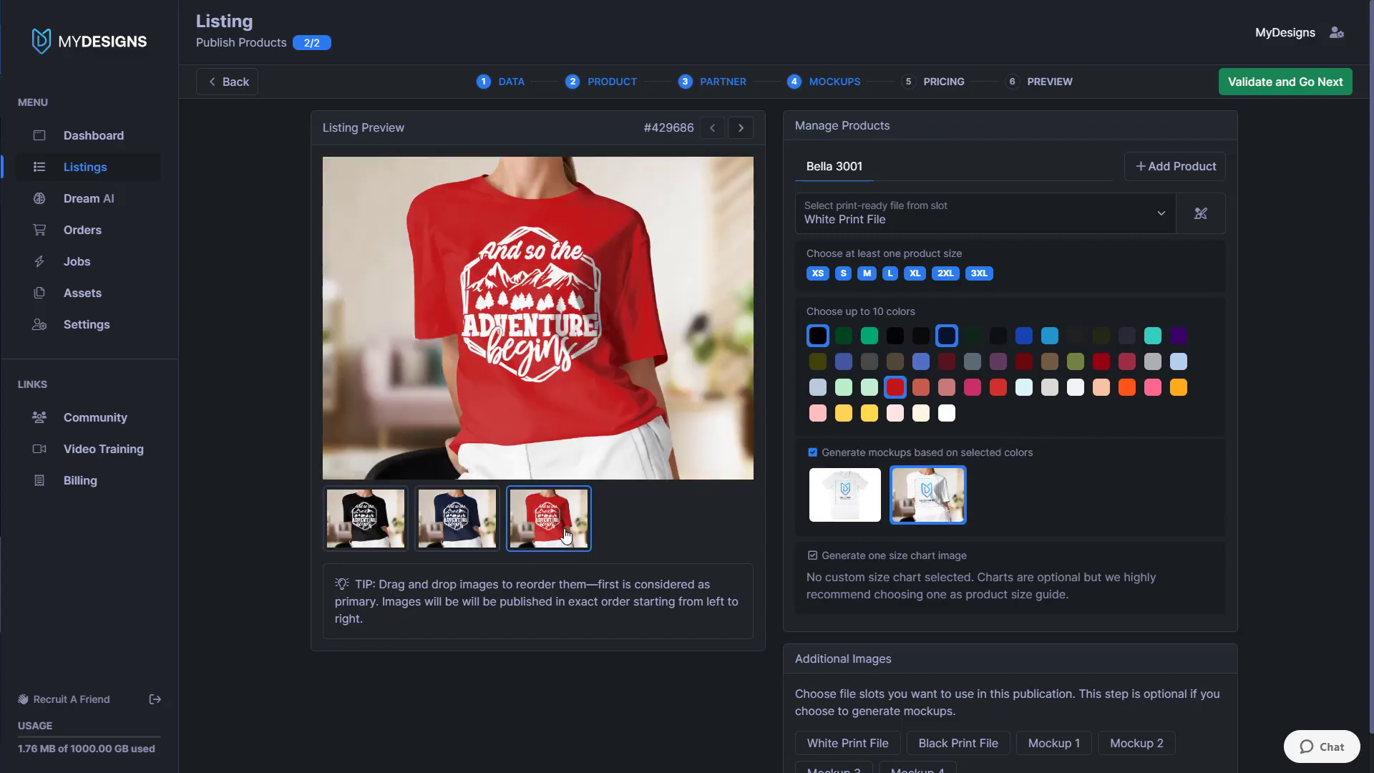
- Preview the black, navy and red model-worn mockups
{"action": "left_click", "coordinate": [458, 526]}
{"action": "left_click", "coordinate": [366, 522]}
{"action": "left_click", "coordinate": [549, 522]}
{"action": "left_click", "coordinate": [478, 530]}
{"action": "left_click", "coordinate": [372, 525]}
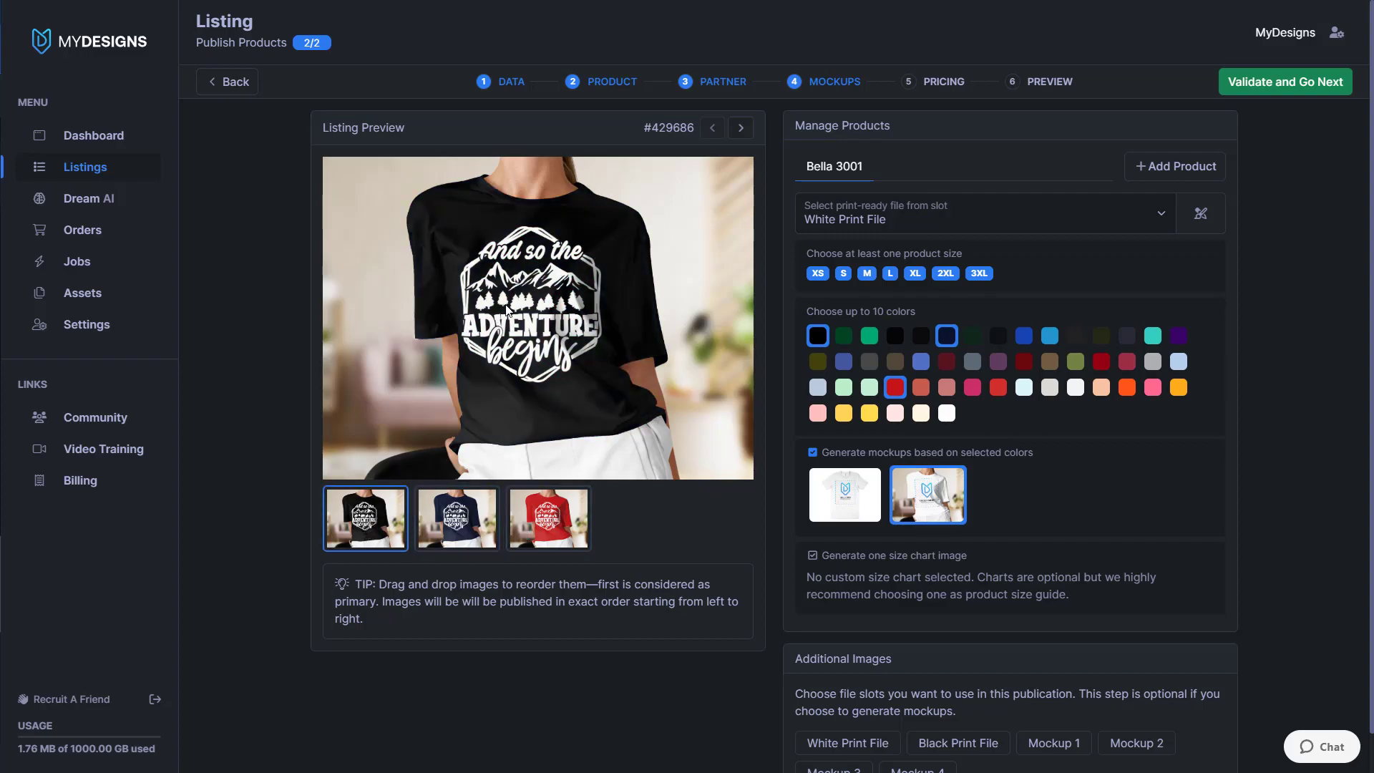
{"action": "left_click", "coordinate": [458, 526]}
{"action": "left_click", "coordinate": [554, 531]}
{"action": "left_click", "coordinate": [366, 519]}
- Search 'Bella' and add another Bella 3001 from SwiftPOD to the listing
{"action": "scroll", "coordinate": [968, 546], "scroll_direction": "down", "scroll_amount": 1}
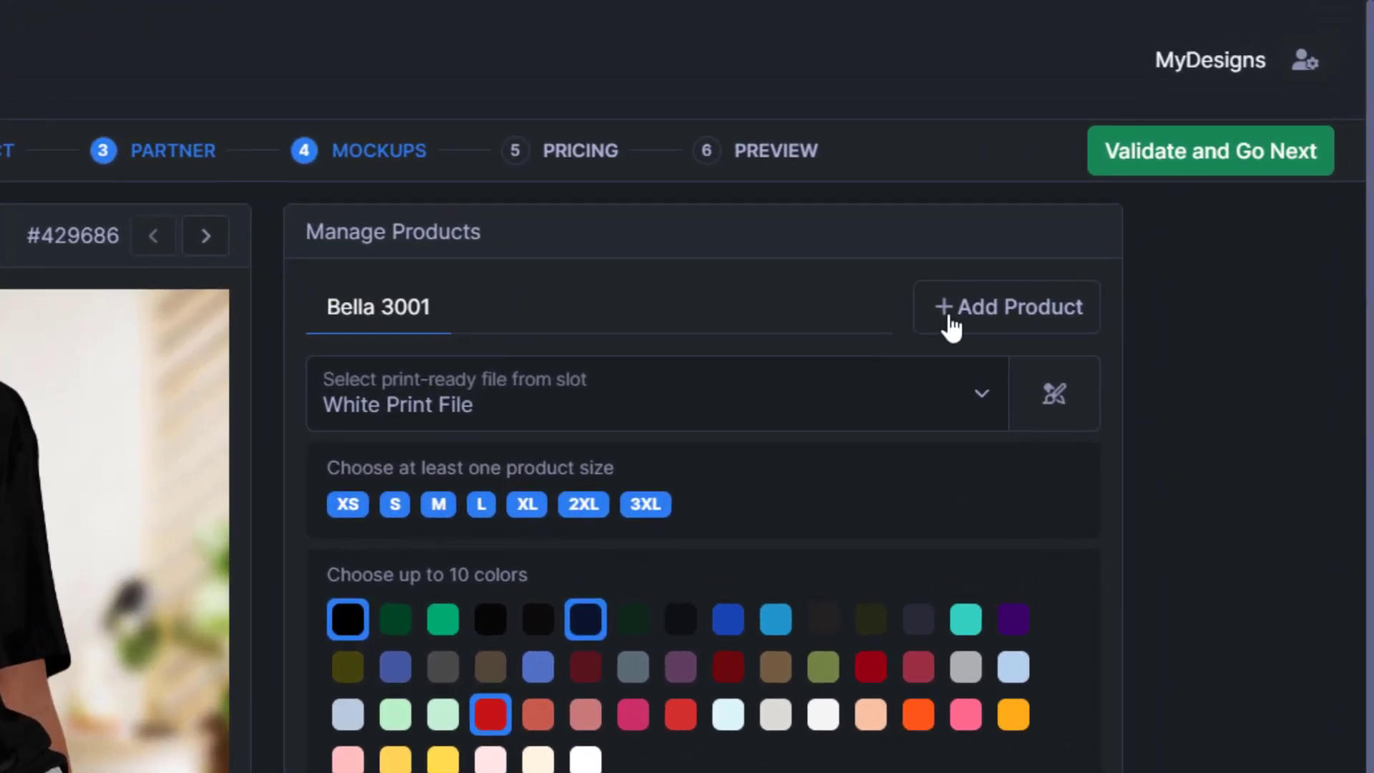
{"action": "left_click", "coordinate": [1187, 137]}
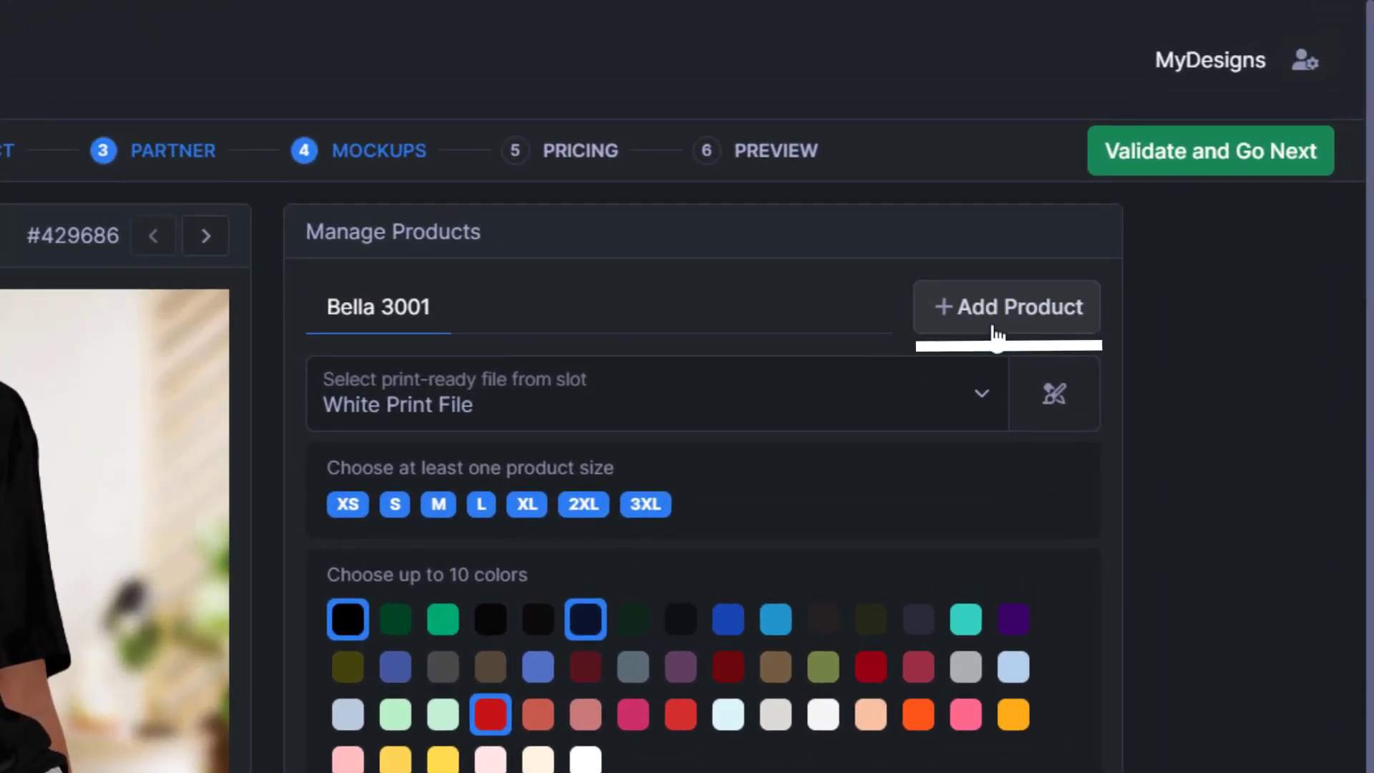
{"action": "left_click", "coordinate": [1089, 325]}
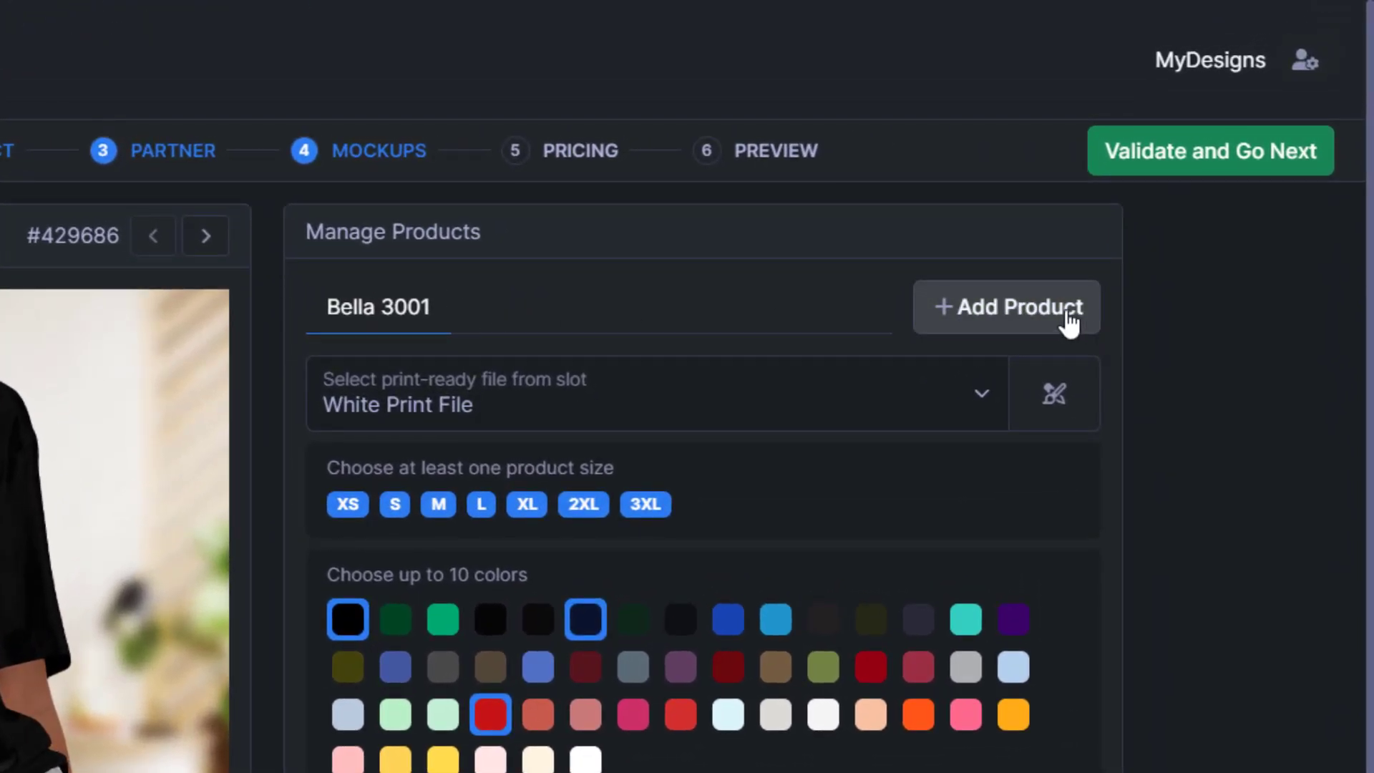
{"action": "left_click", "coordinate": [580, 389]}
{"action": "type", "text": "Bella"}
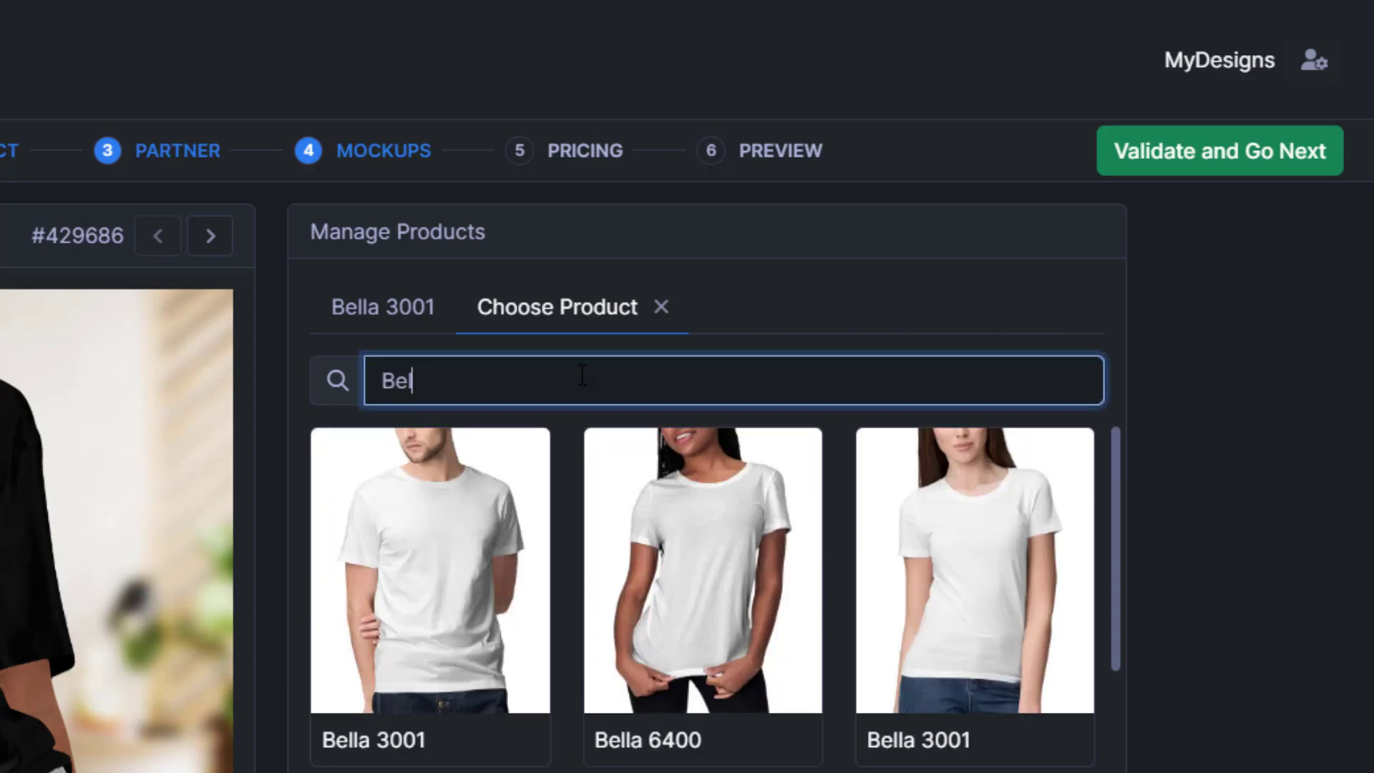
{"action": "left_click", "coordinate": [429, 669]}
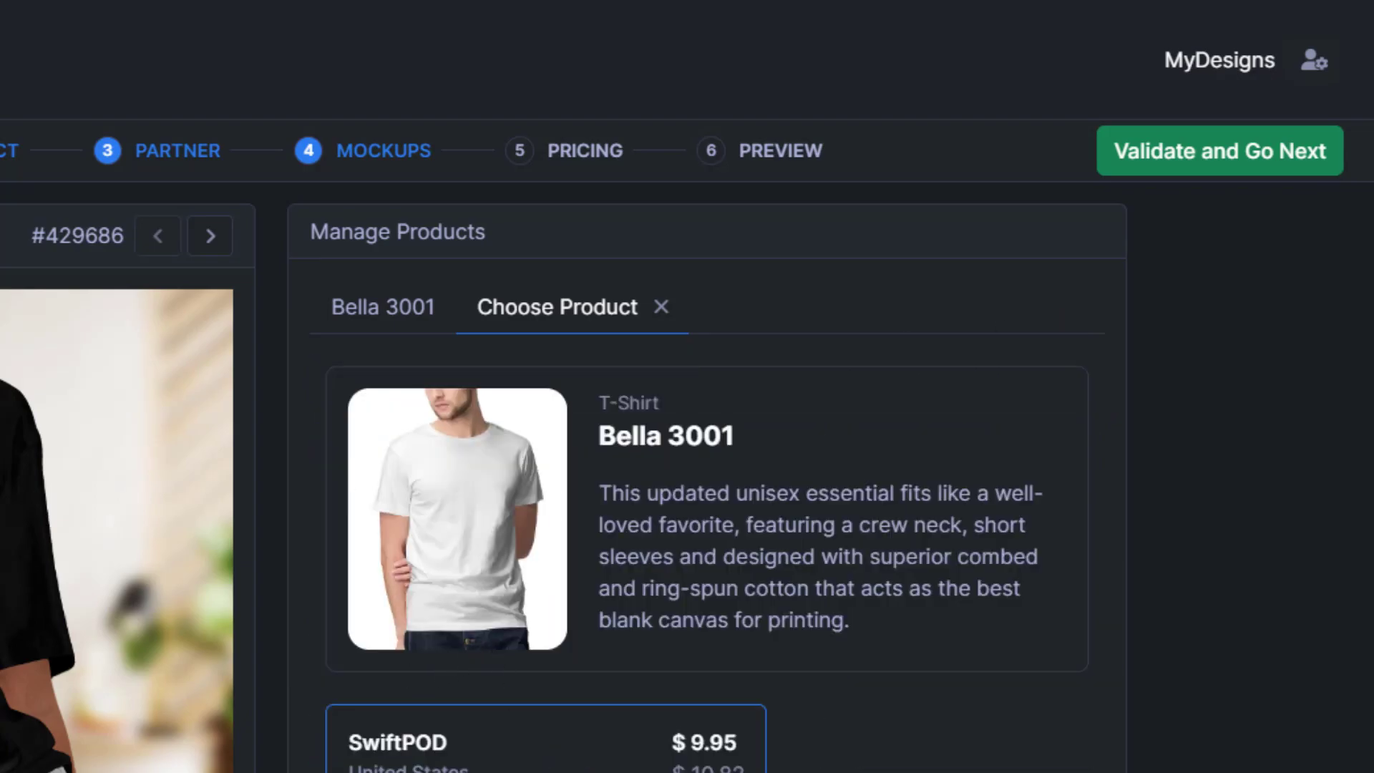
{"action": "left_click", "coordinate": [465, 737]}
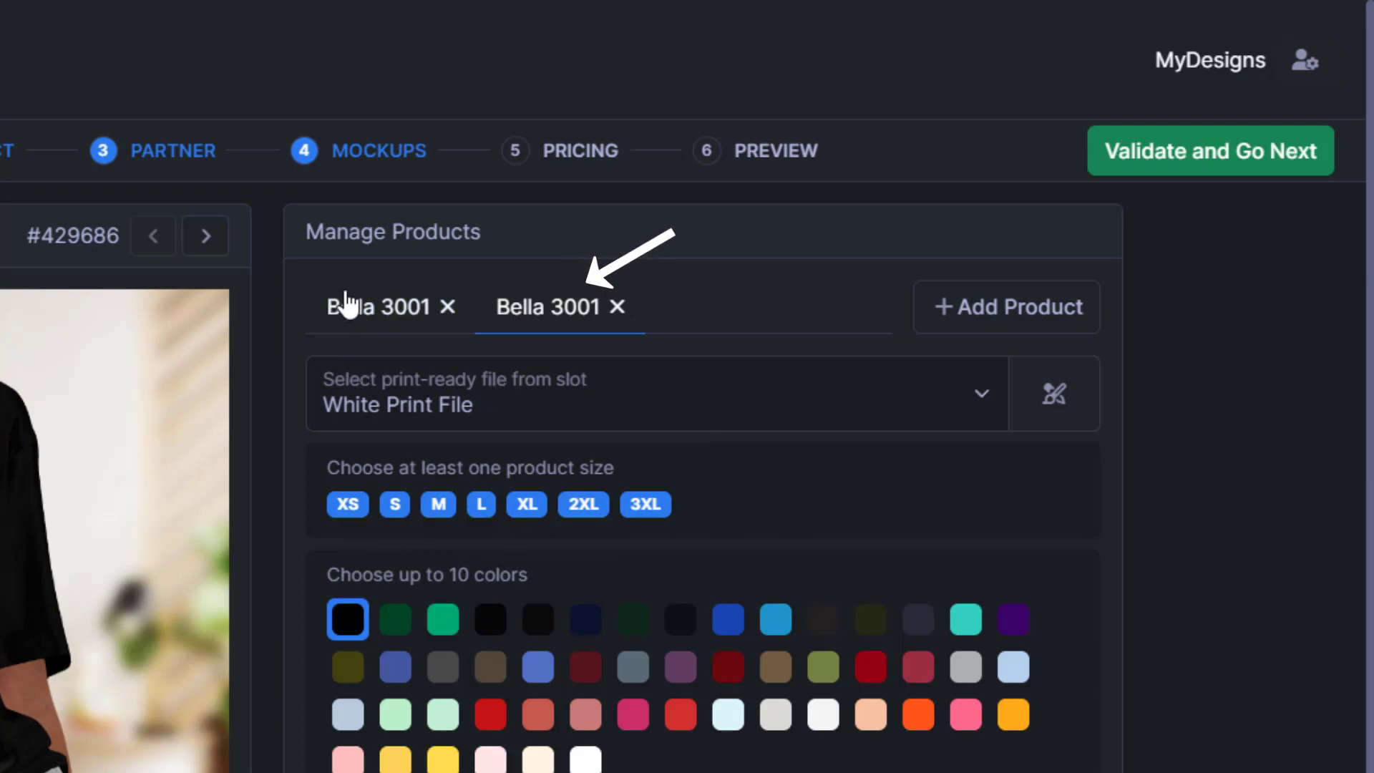
{"action": "left_click", "coordinate": [331, 318]}
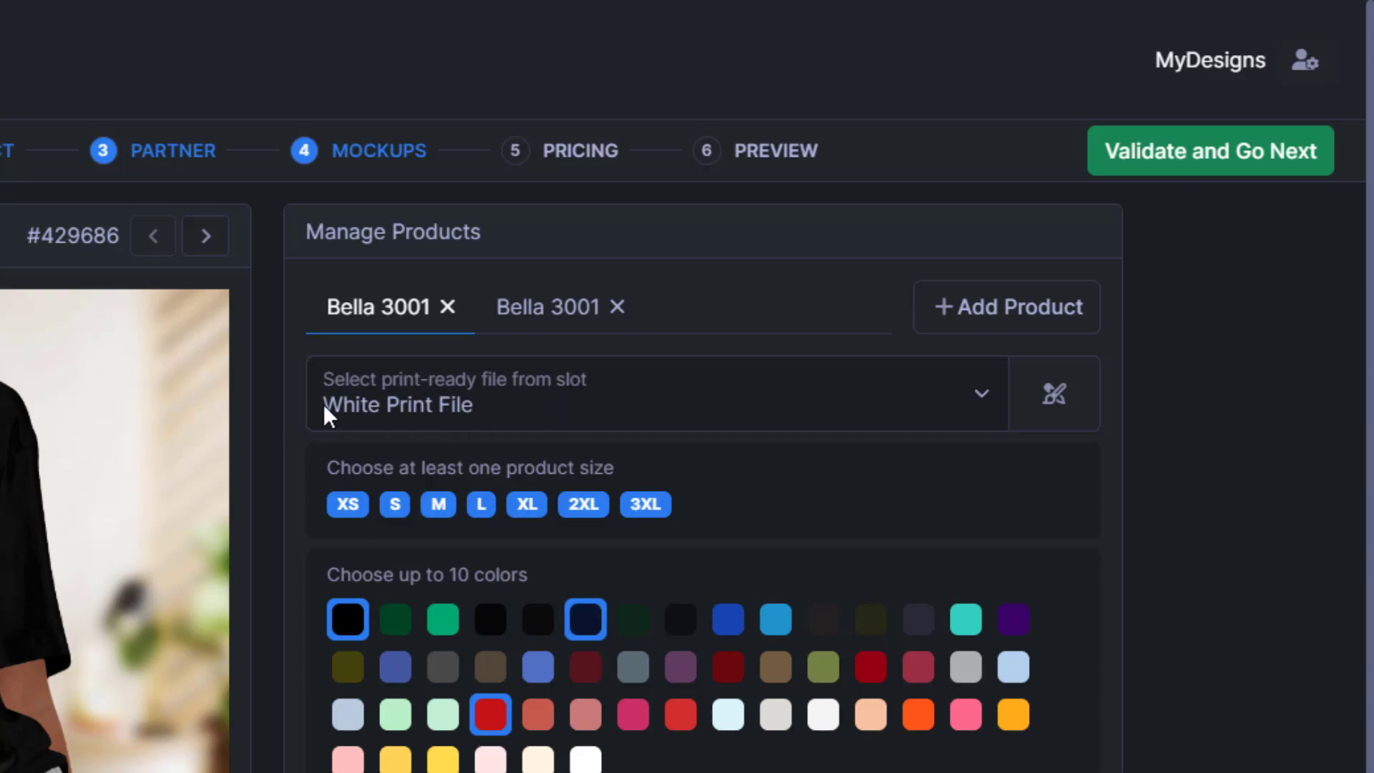
- Assign the black print file to the second Bella 3001 product
{"action": "left_click", "coordinate": [526, 311]}
{"action": "left_click", "coordinate": [946, 405]}
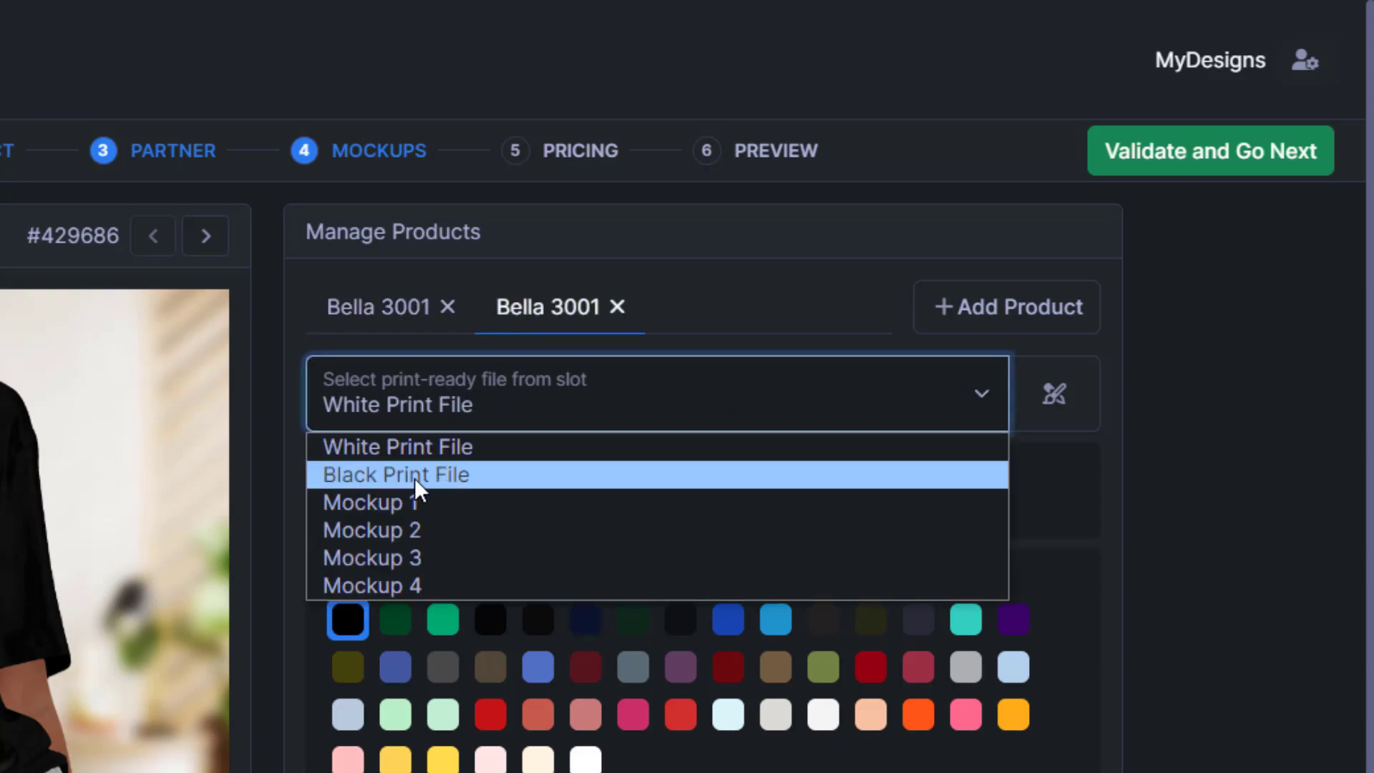
{"action": "left_click", "coordinate": [393, 476]}
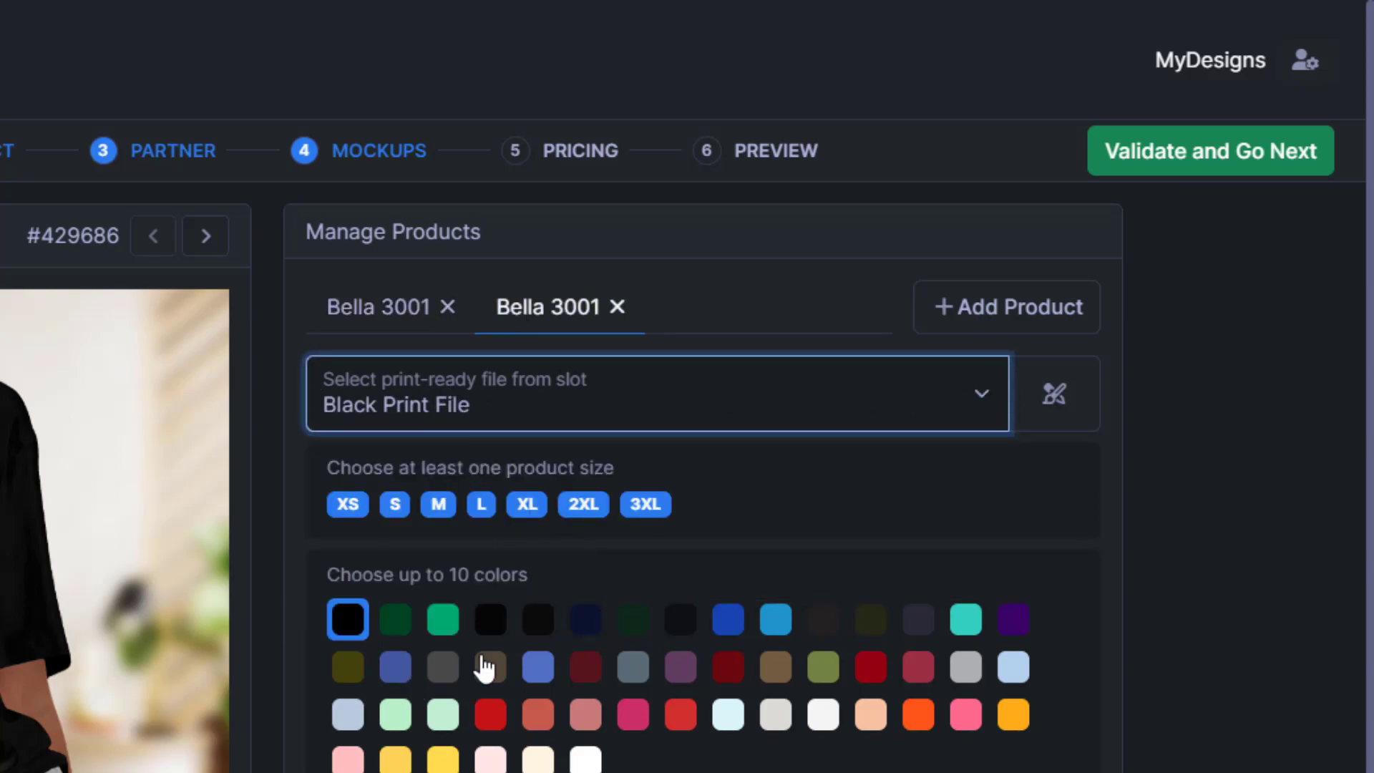
{"action": "left_click", "coordinate": [352, 320]}
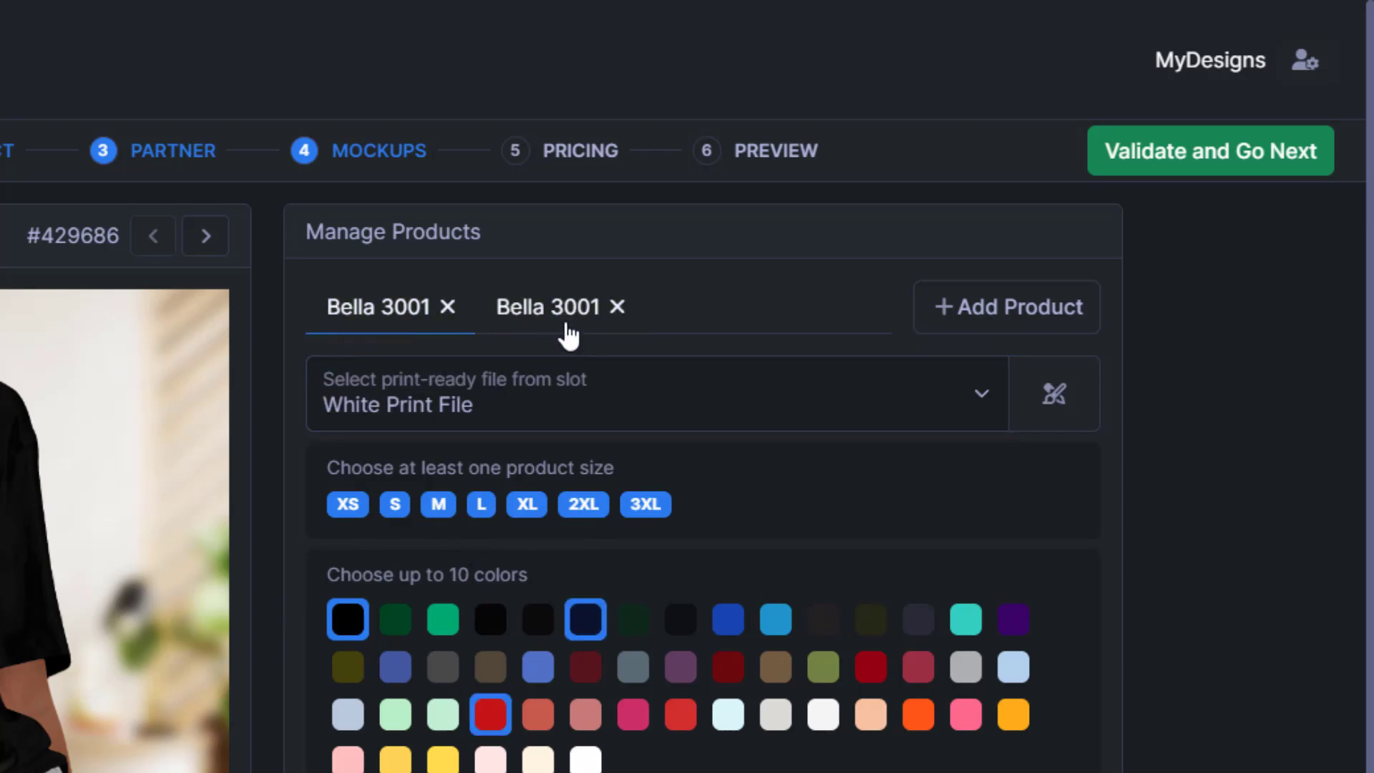
{"action": "left_click", "coordinate": [563, 320]}
{"action": "left_click", "coordinate": [364, 319]}
{"action": "left_click", "coordinate": [530, 309]}
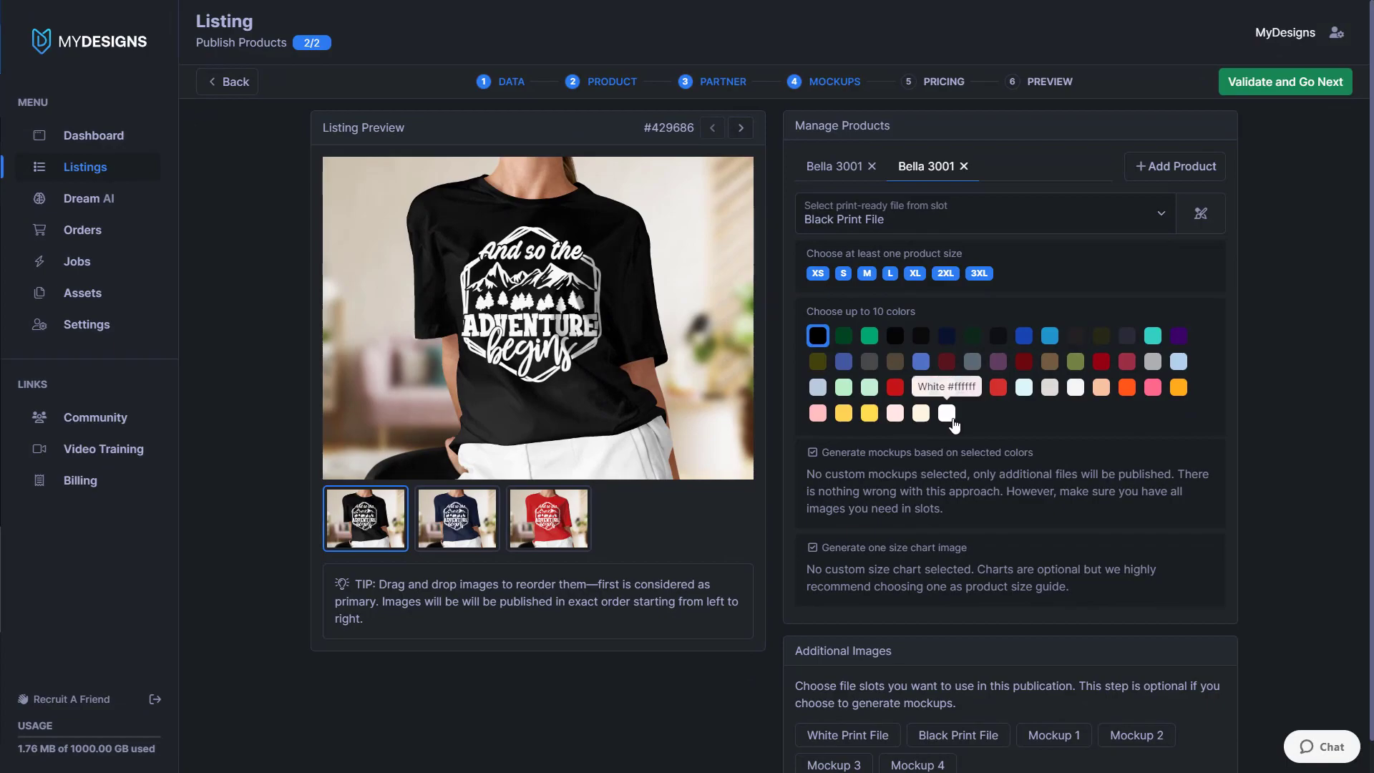
- Swap black for white, pink and Heather Peach, generating model-worn mockups
{"action": "left_click", "coordinate": [817, 336]}
{"action": "left_click", "coordinate": [947, 414]}
{"action": "left_click", "coordinate": [819, 415]}
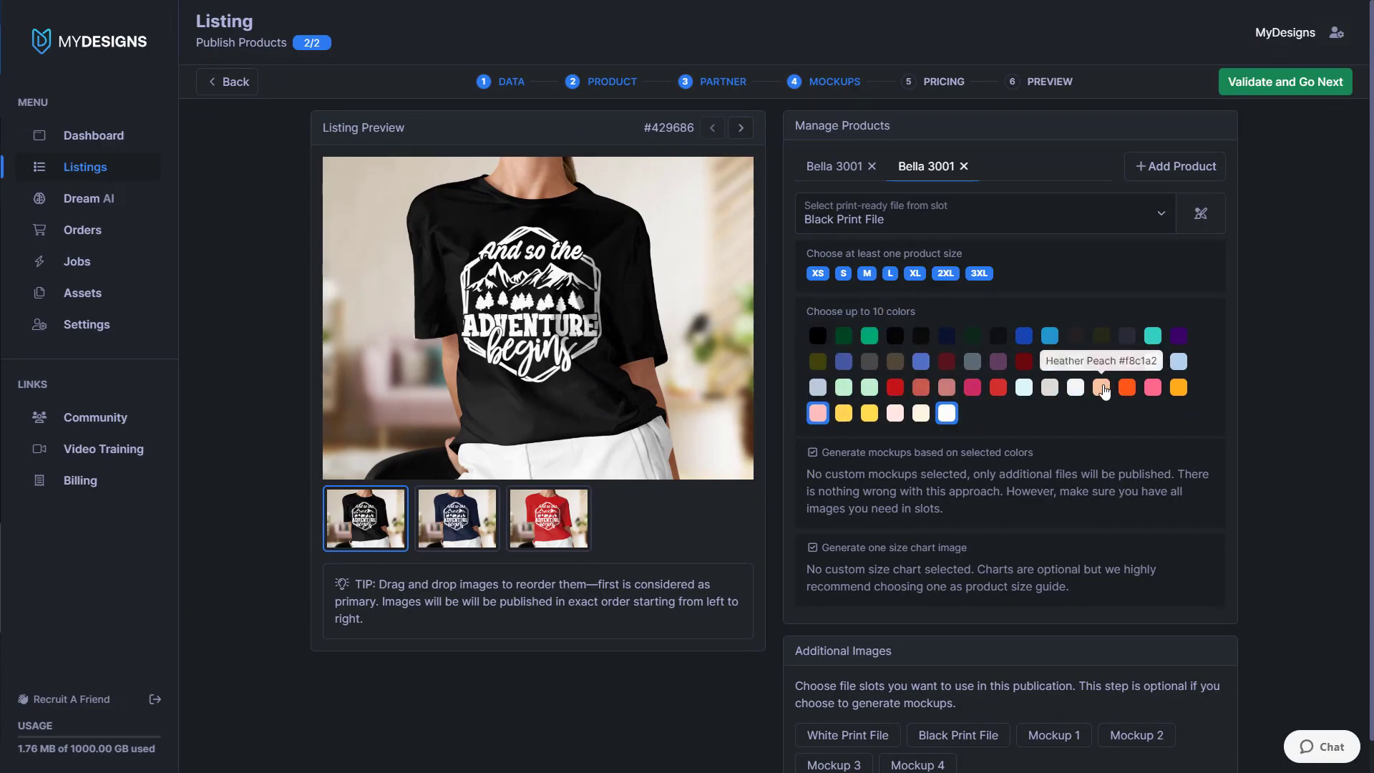
{"action": "left_click", "coordinate": [1103, 388]}
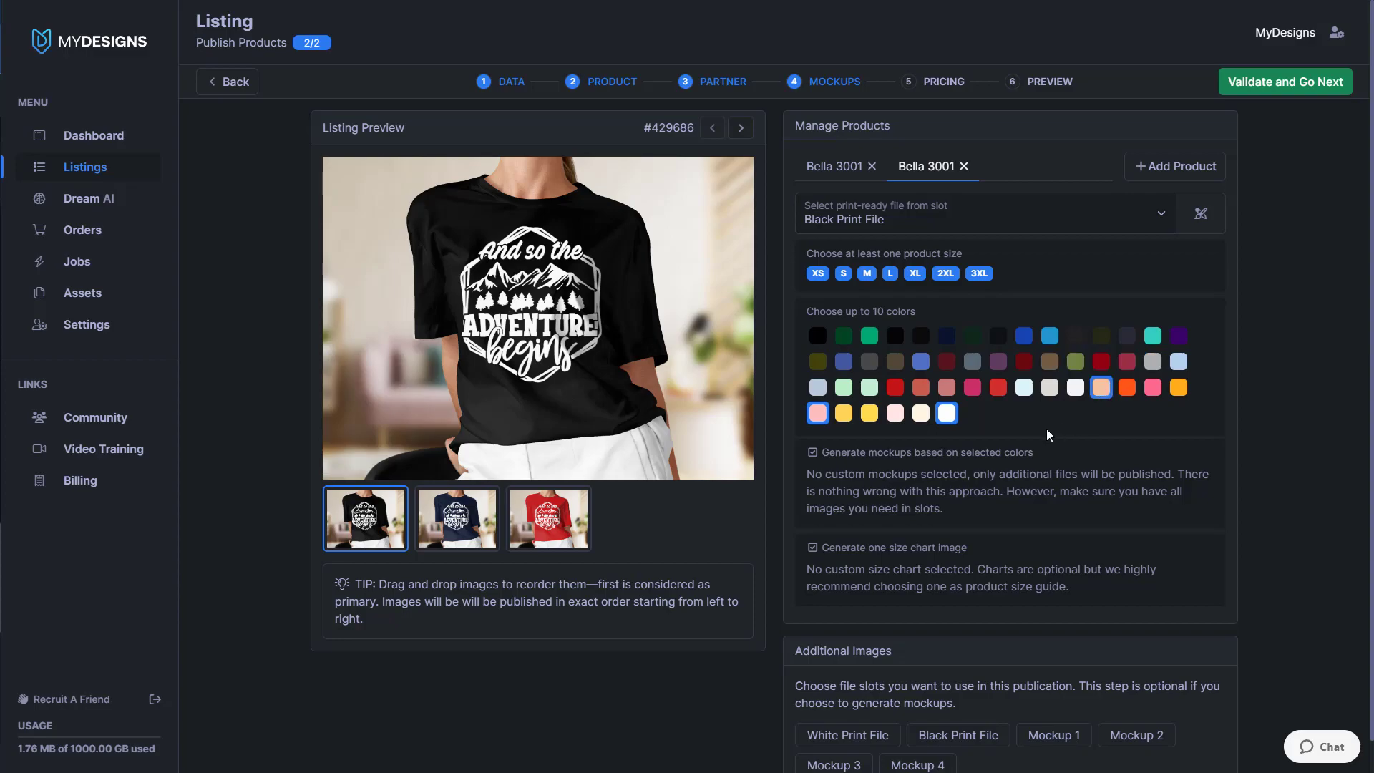
{"action": "left_click", "coordinate": [815, 454]}
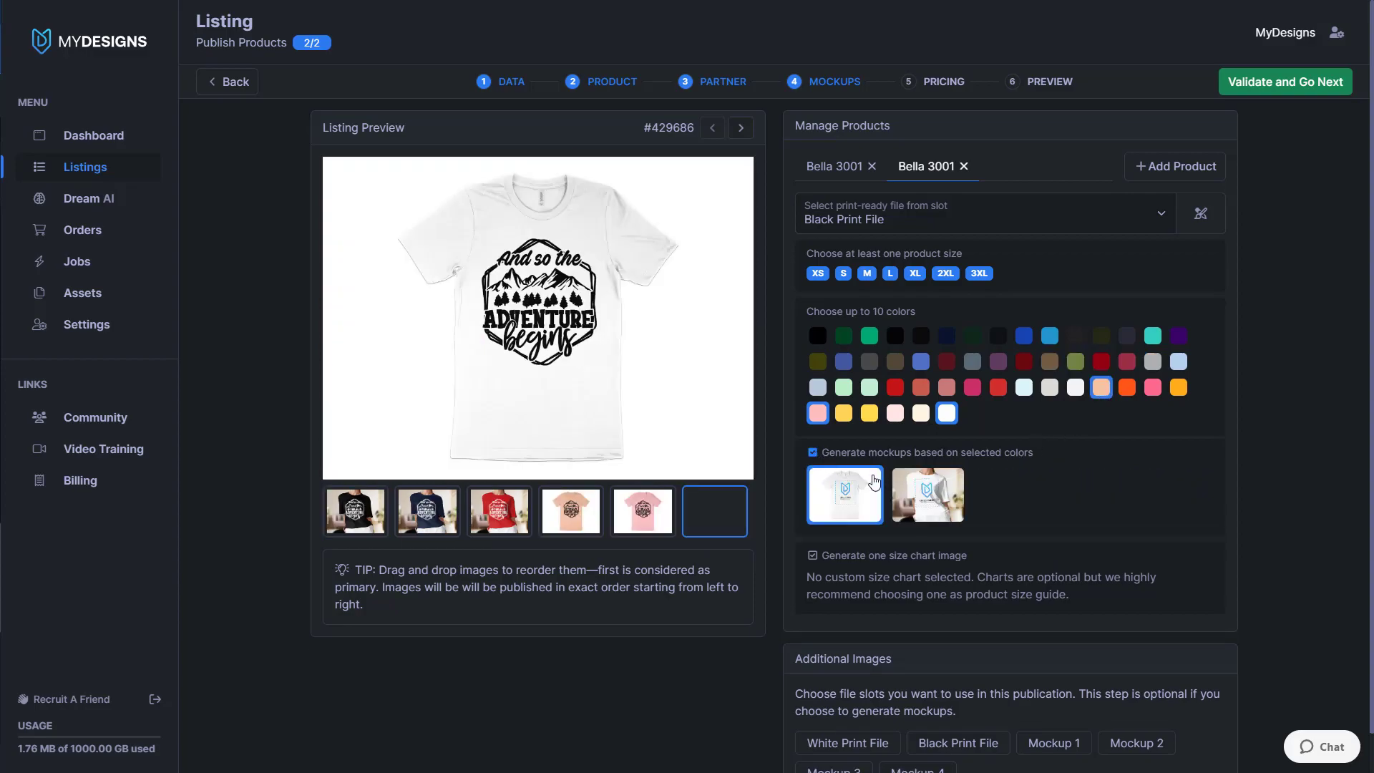
{"action": "left_click", "coordinate": [943, 506]}
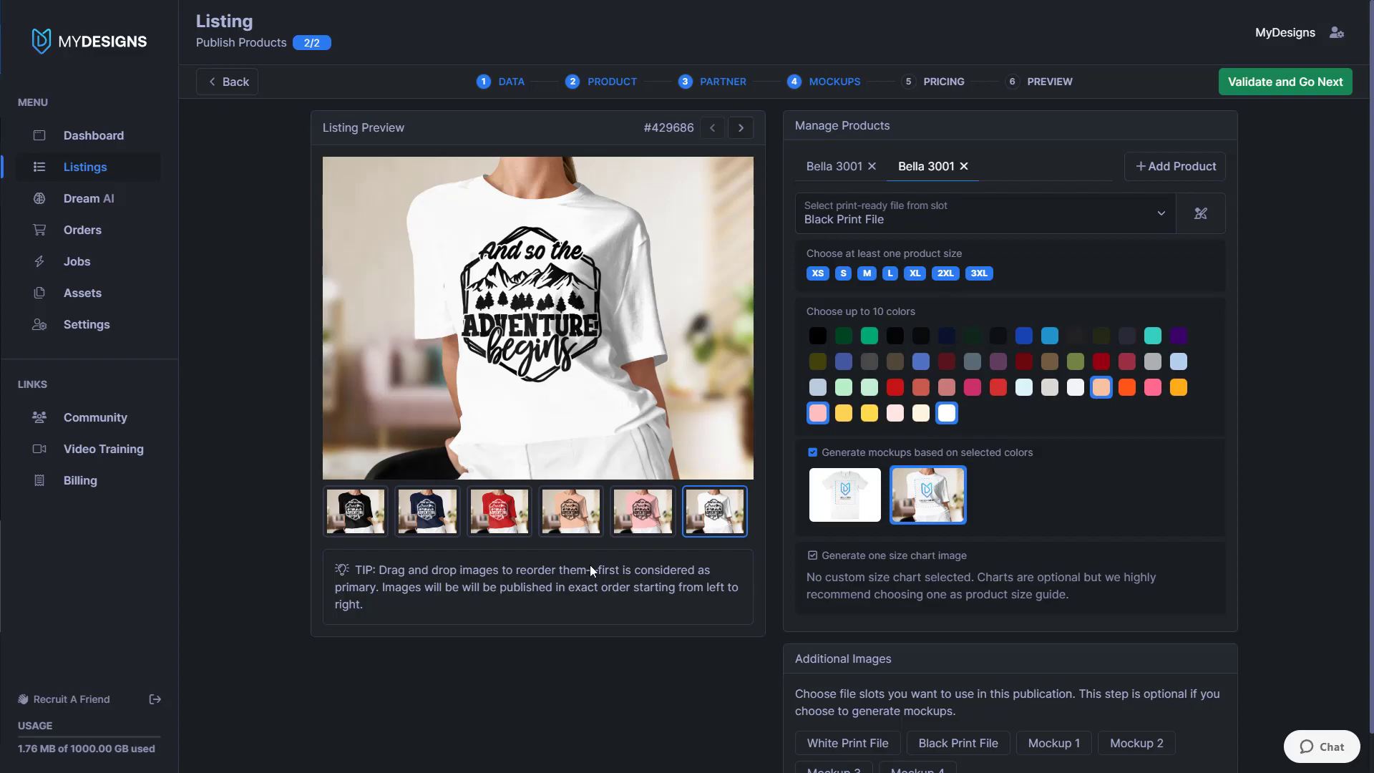
- Preview the pink, peach, red, navy and black shirt mockups
{"action": "scroll", "coordinate": [590, 571], "scroll_direction": "down", "scroll_amount": 1}
{"action": "left_click", "coordinate": [664, 486]}
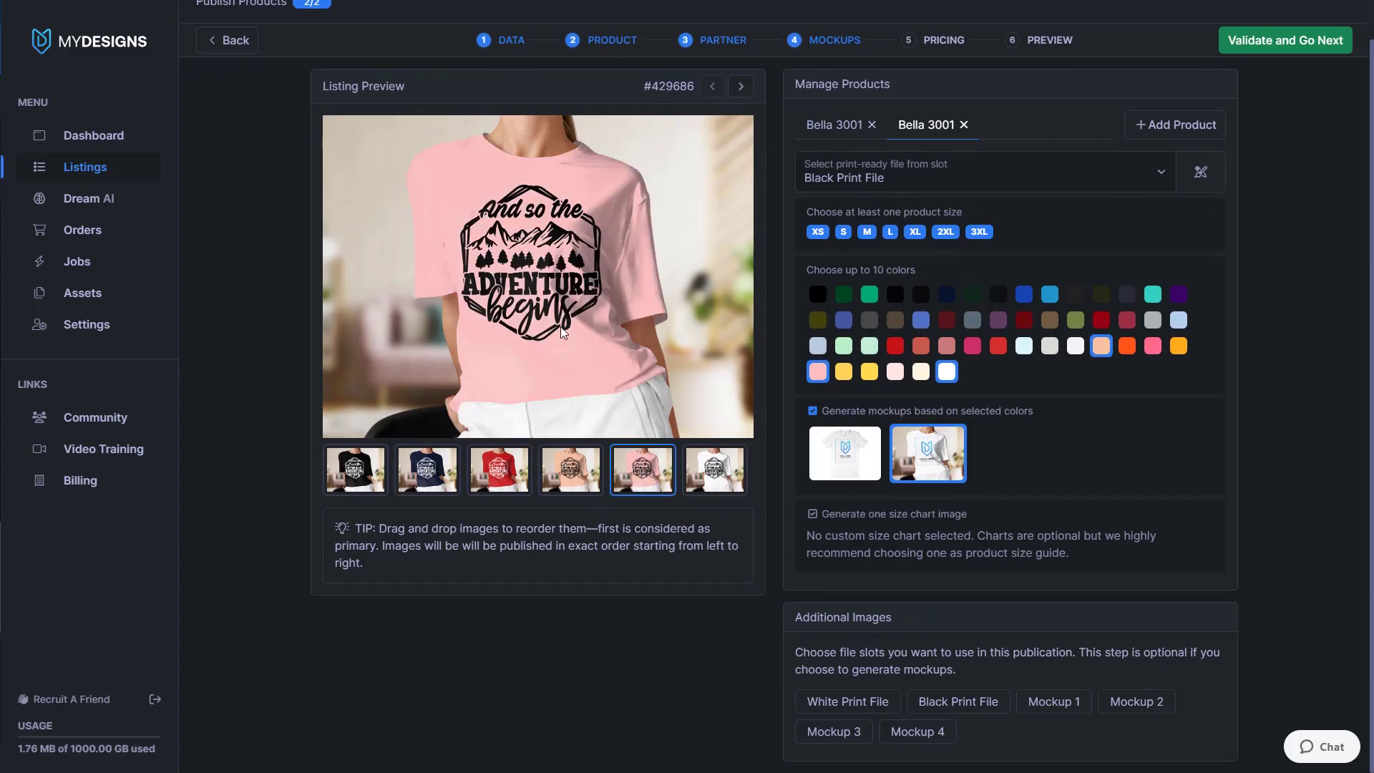
{"action": "left_click", "coordinate": [586, 470]}
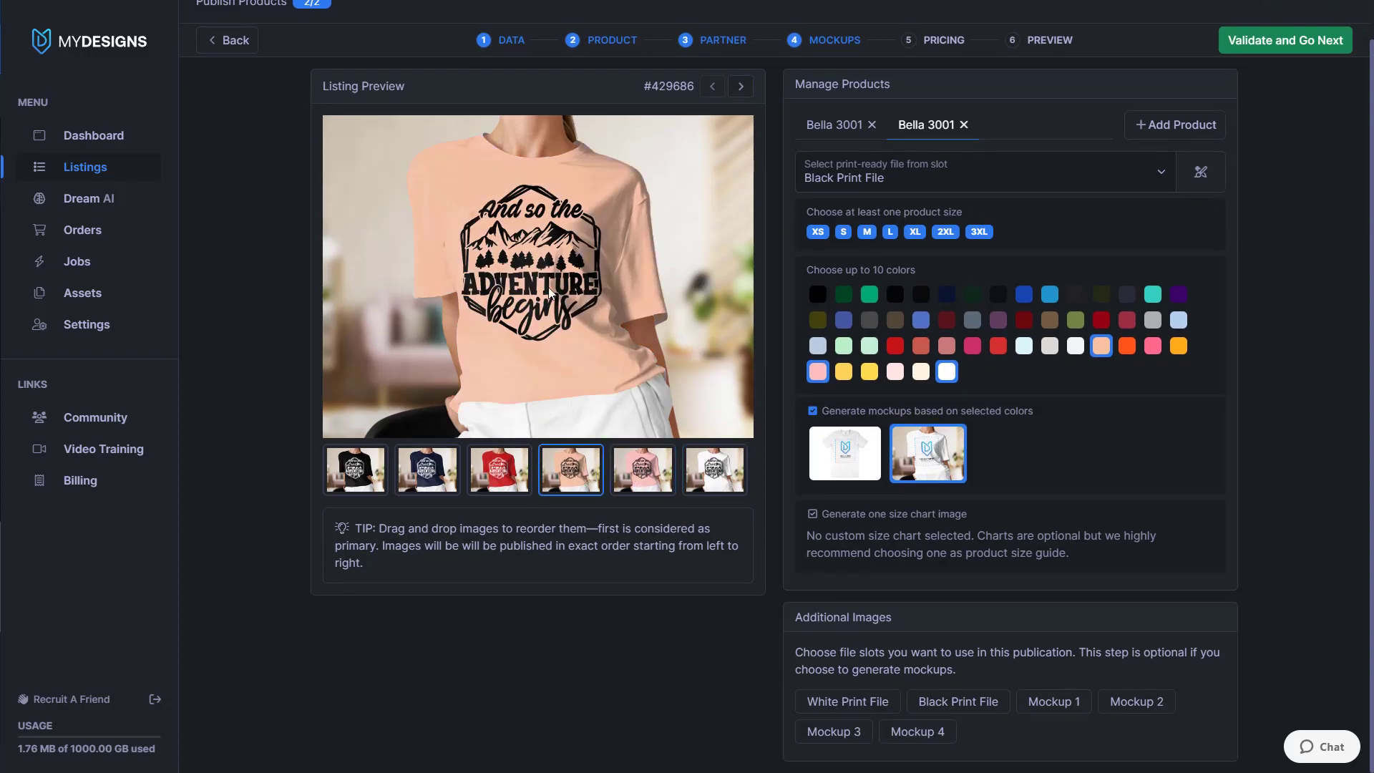
{"action": "left_click", "coordinate": [506, 473]}
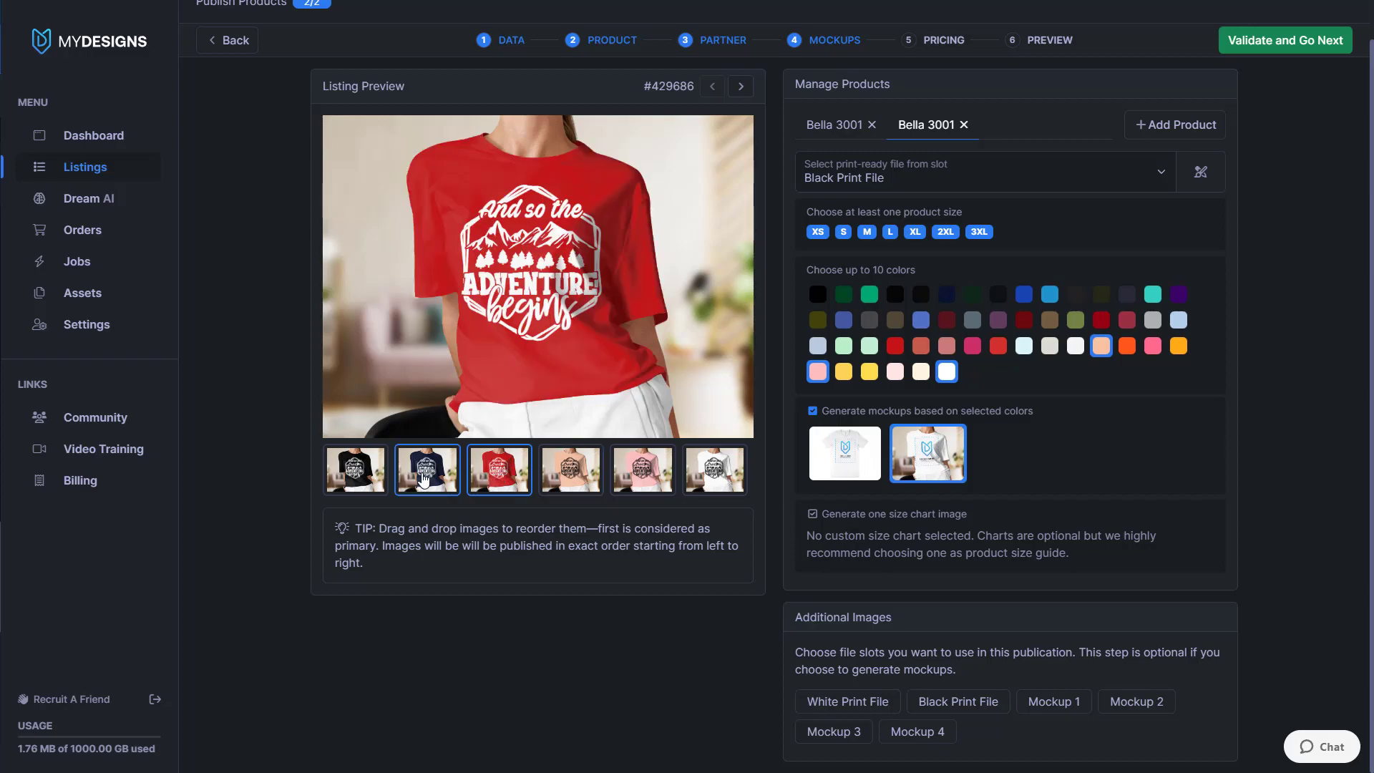
{"action": "left_click", "coordinate": [415, 483]}
{"action": "left_click", "coordinate": [373, 484]}
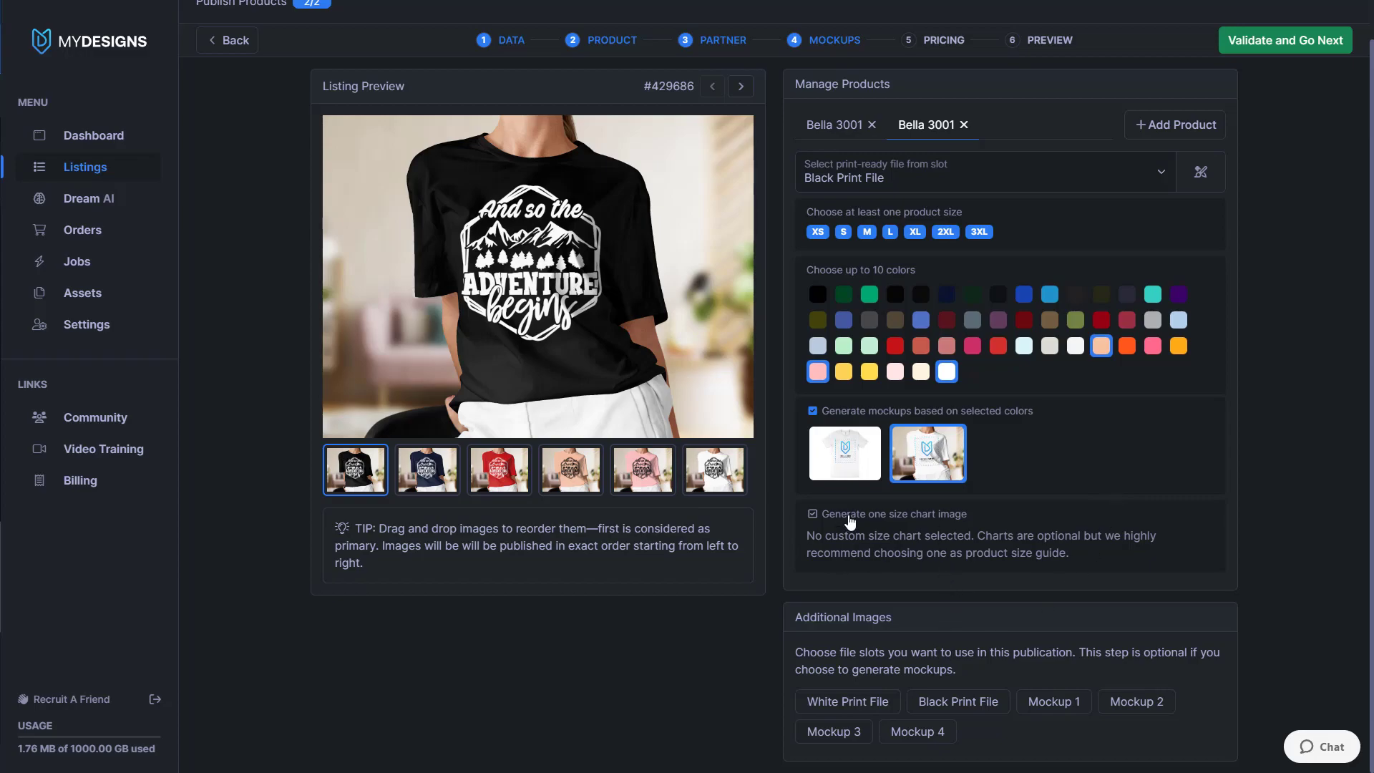
- Enable the black Bella+Canvas 3001 size chart image for the first Bella 3001
{"action": "left_click", "coordinate": [850, 519]}
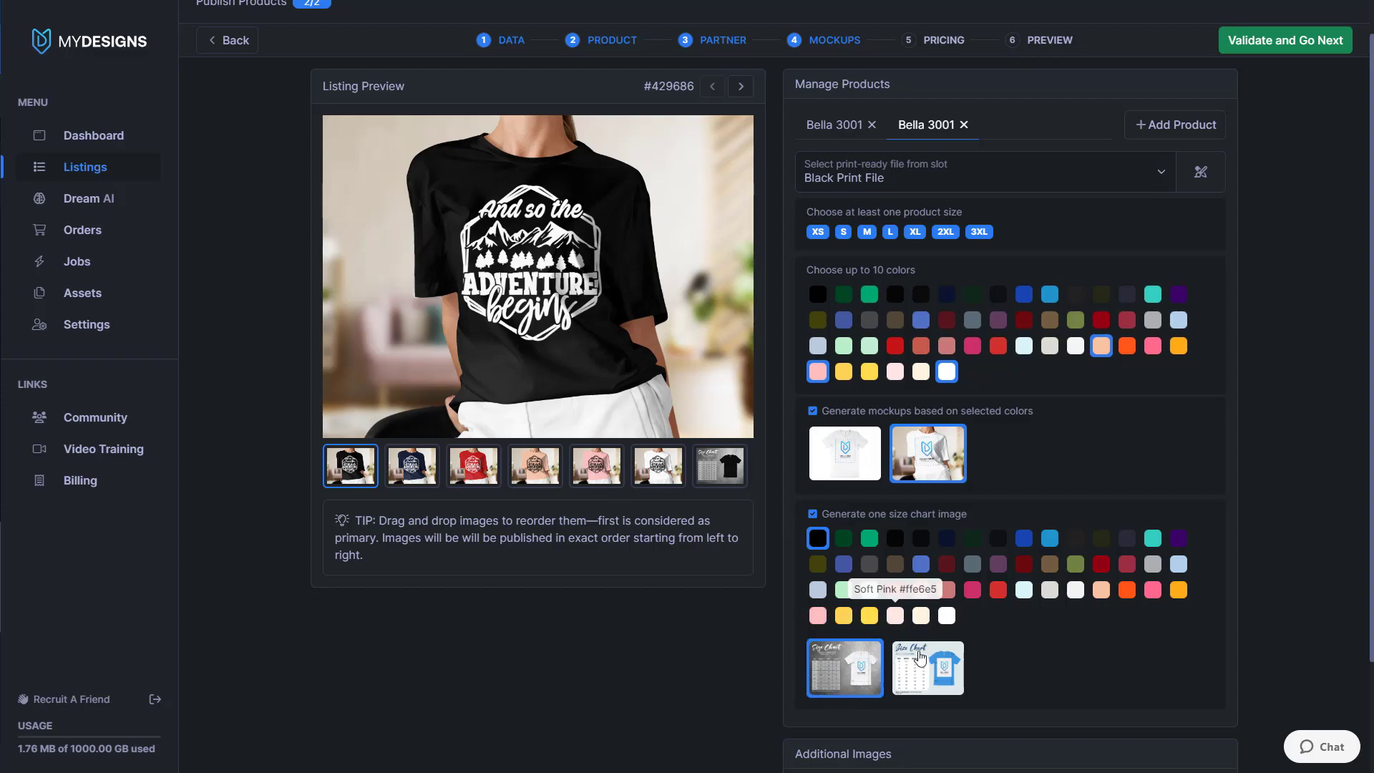
{"action": "left_click", "coordinate": [813, 515]}
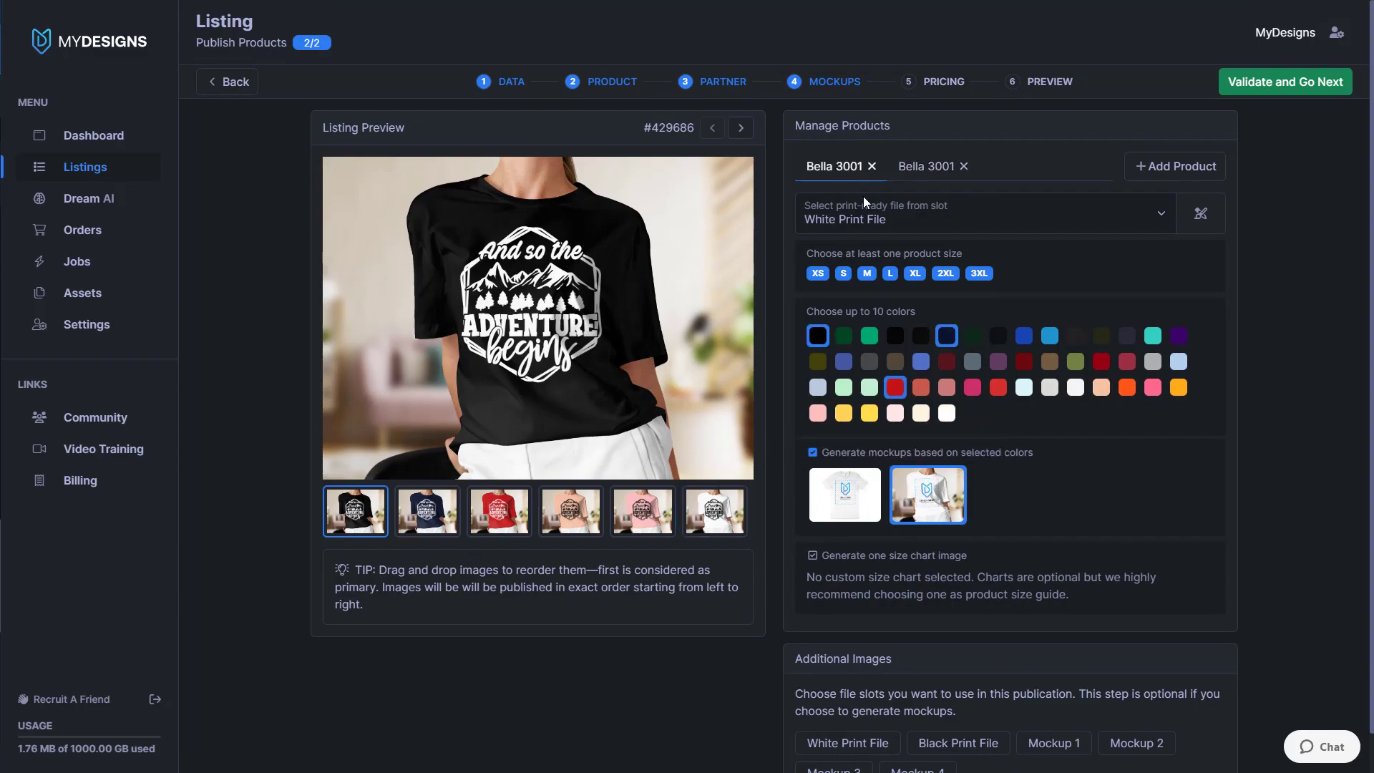
{"action": "scroll", "coordinate": [841, 501], "scroll_direction": "down", "scroll_amount": 1}
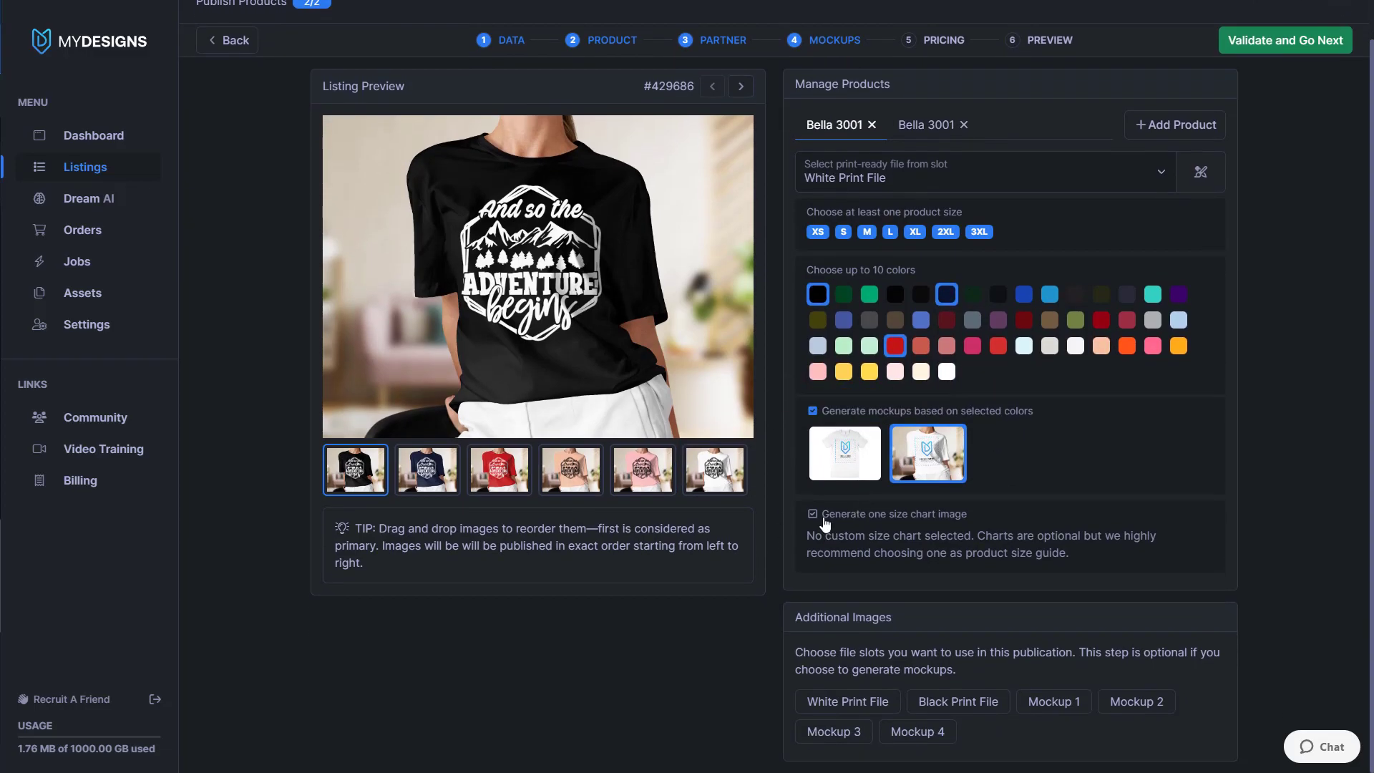
{"action": "left_click", "coordinate": [814, 514]}
{"action": "left_click", "coordinate": [732, 468]}
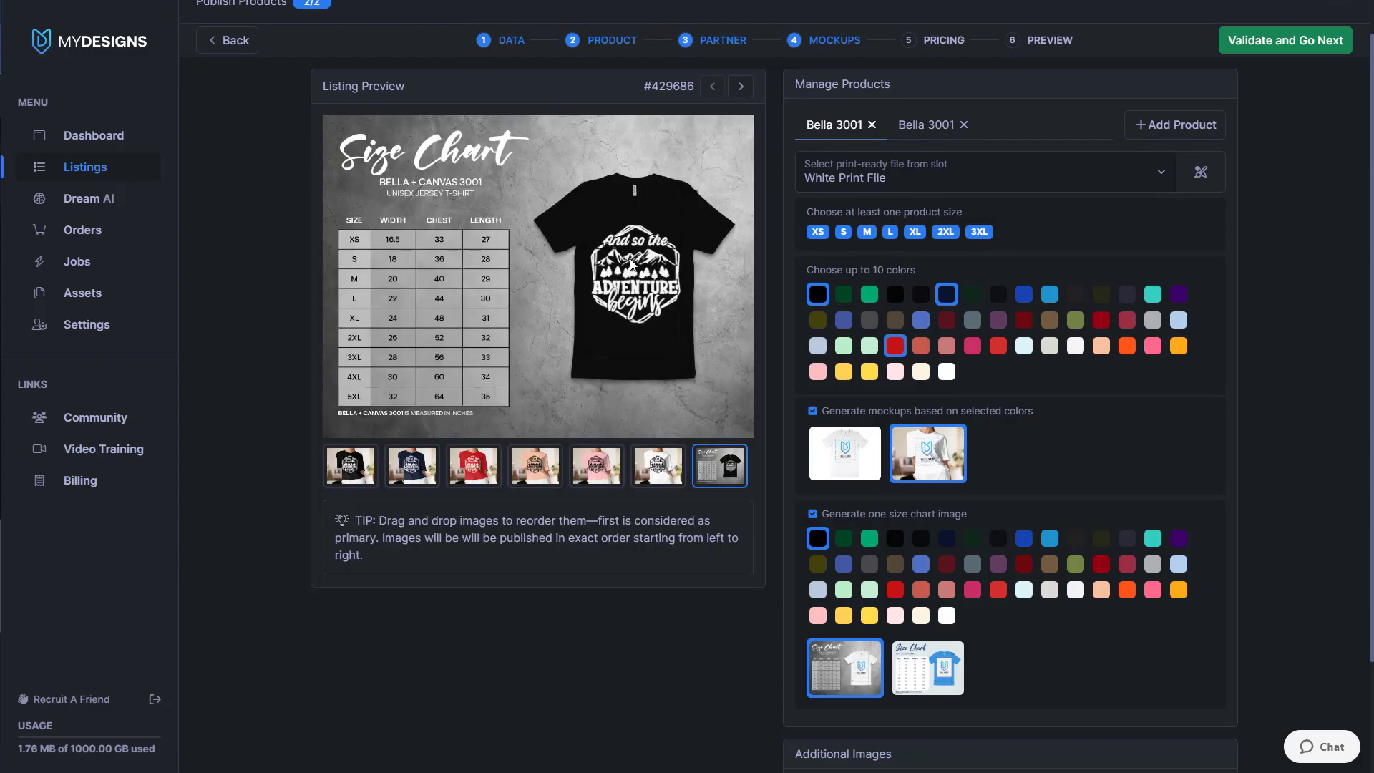
{"action": "left_click", "coordinate": [351, 472]}
{"action": "scroll", "coordinate": [988, 516], "scroll_direction": "up", "scroll_amount": 1}
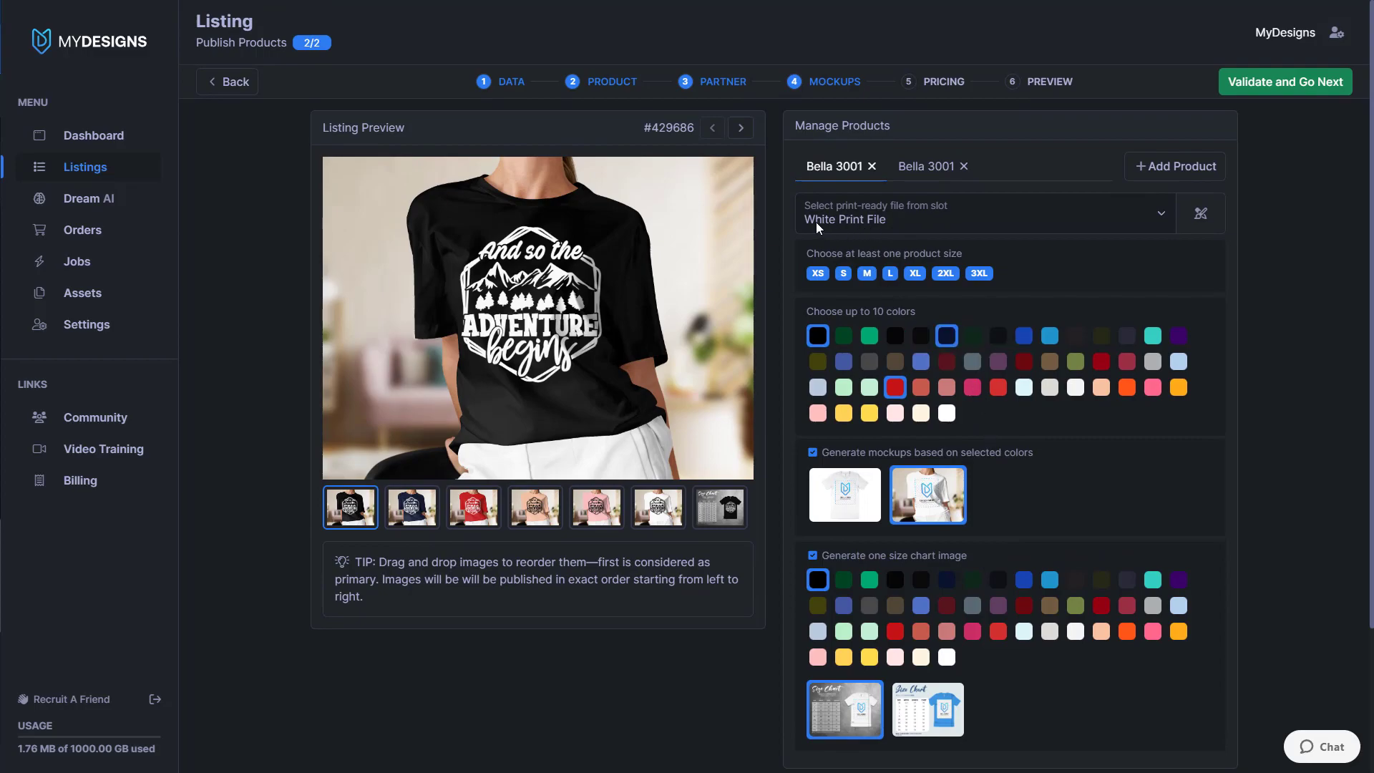
{"action": "left_click", "coordinate": [917, 171]}
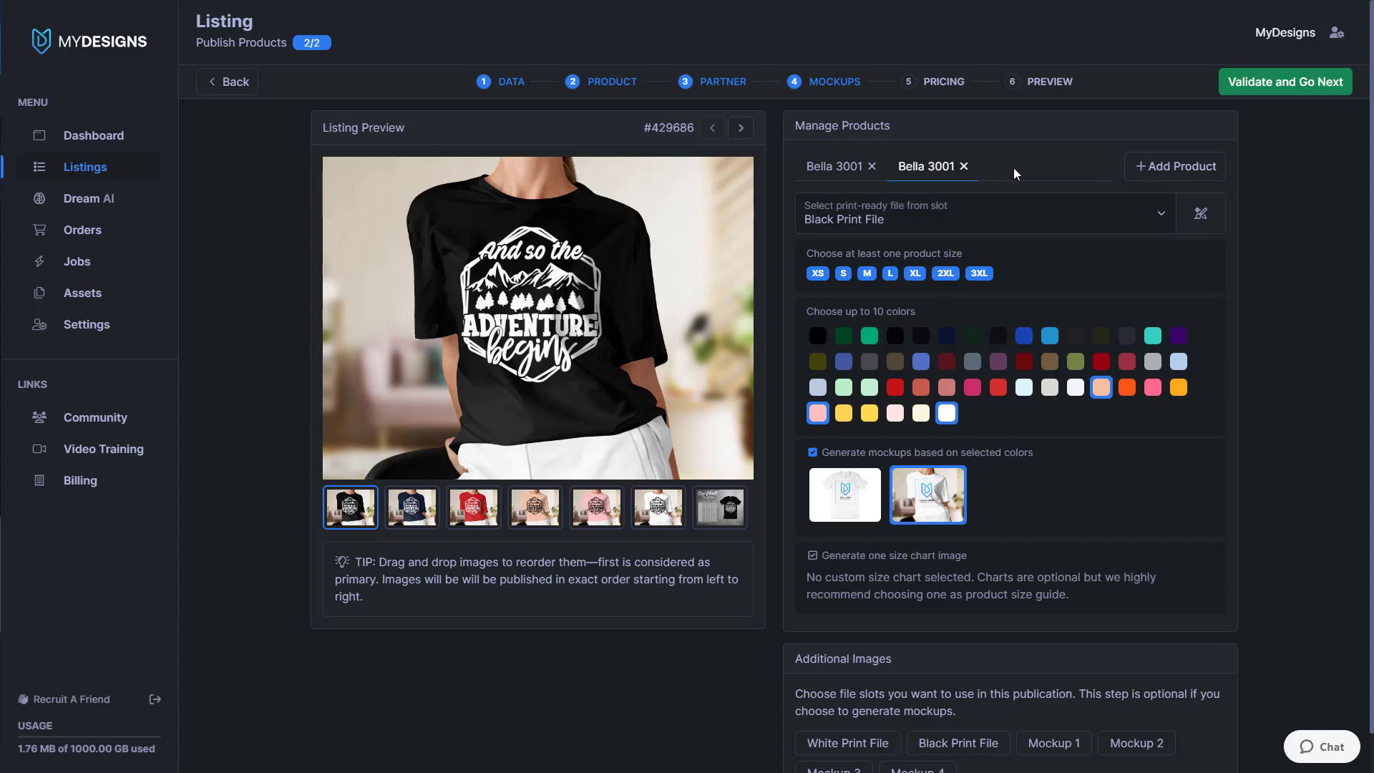
{"action": "left_click", "coordinate": [825, 169]}
{"action": "left_click", "coordinate": [920, 168]}
{"action": "left_click", "coordinate": [825, 169]}
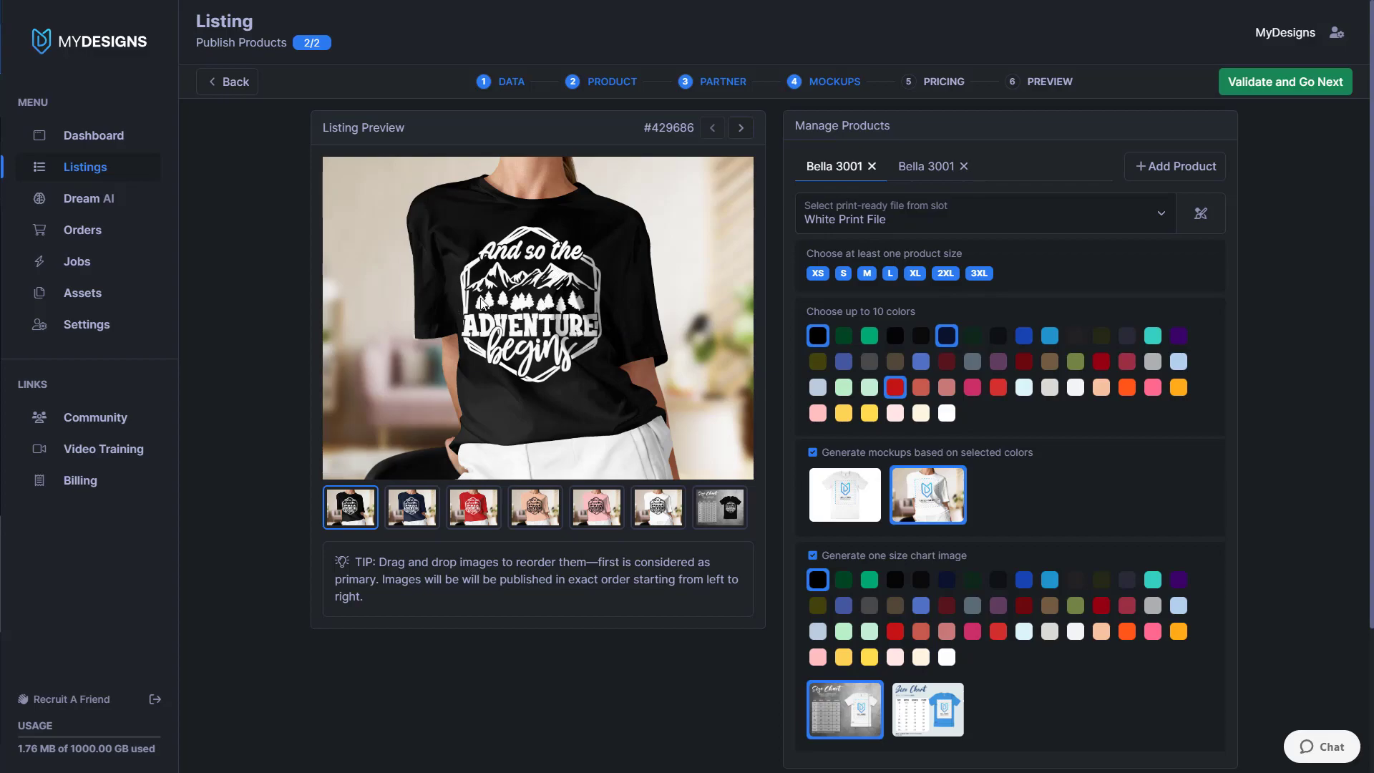
{"action": "left_click", "coordinate": [921, 177]}
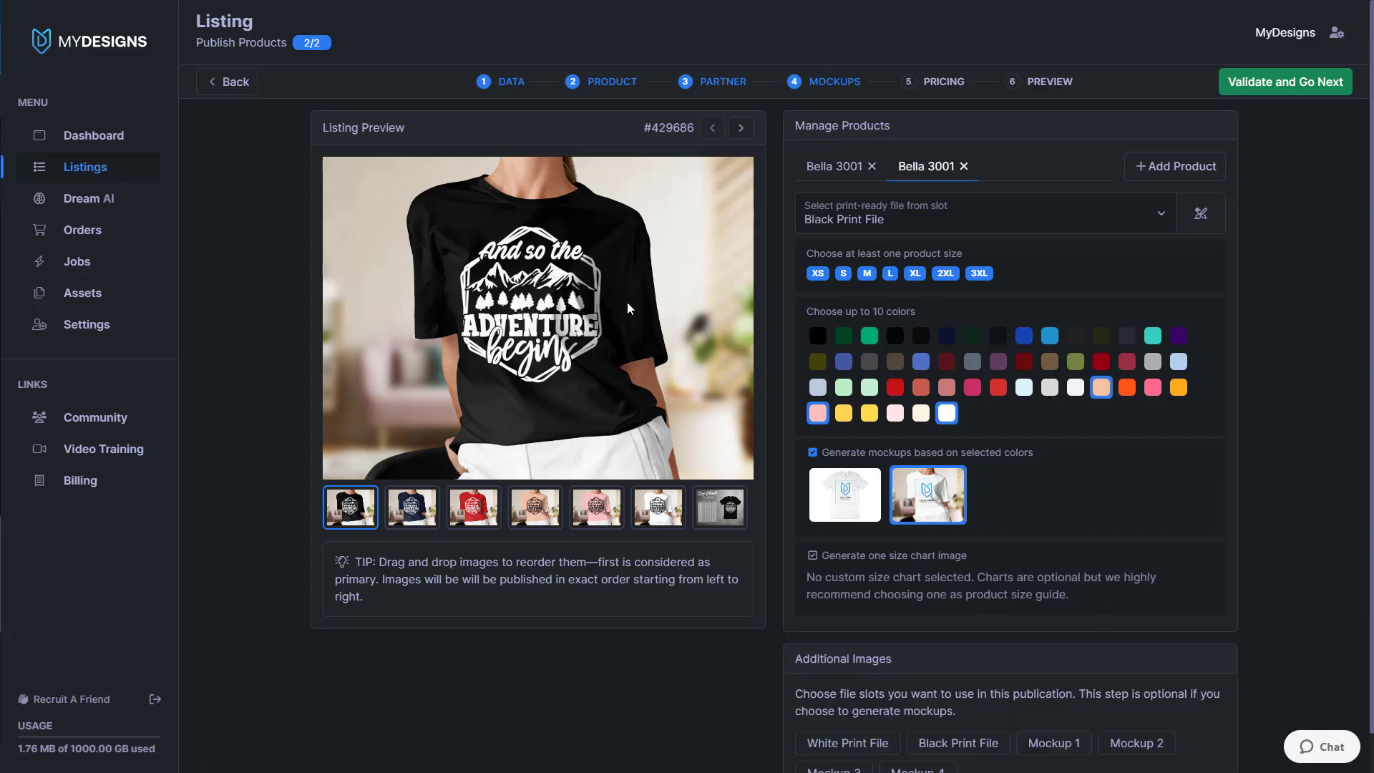
{"action": "left_click", "coordinate": [826, 167]}
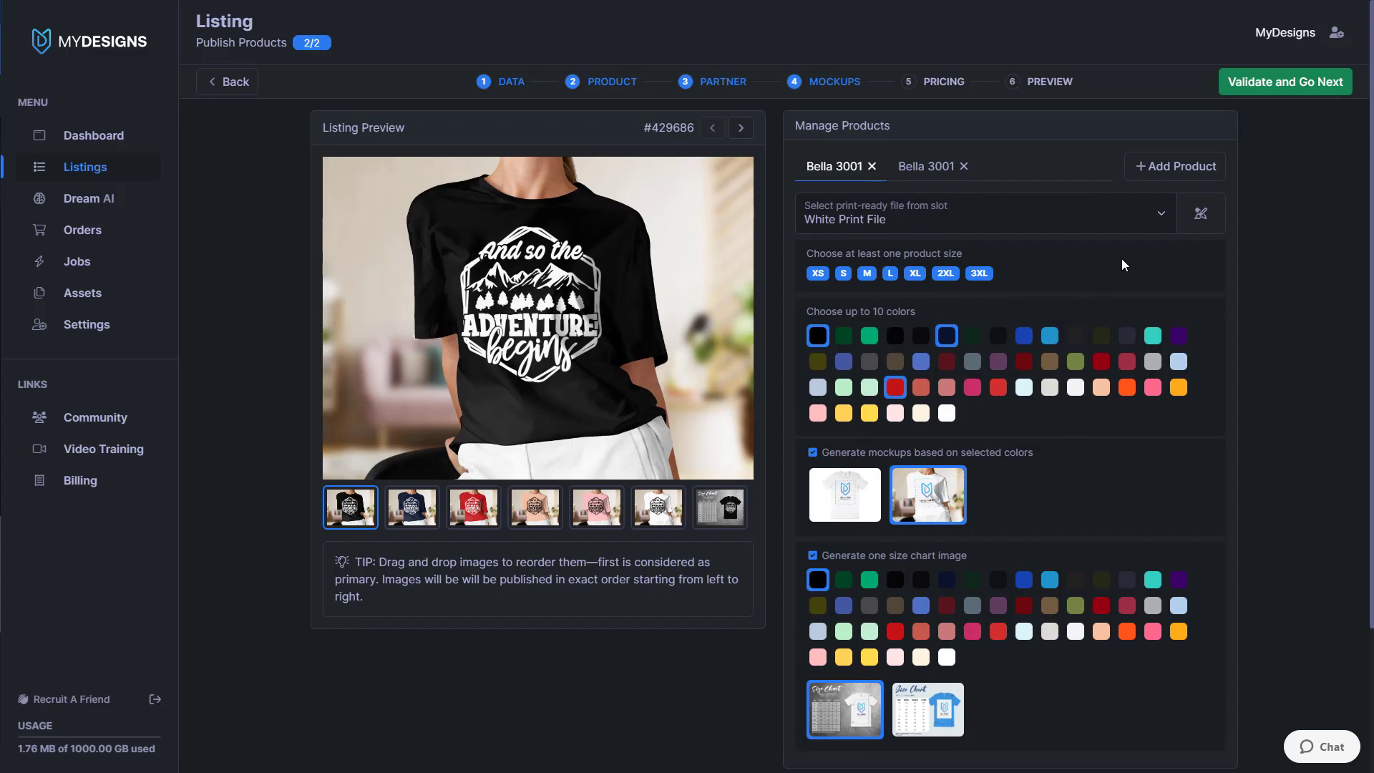
- Validate the mockups and move on to the Pricing step
{"action": "left_click", "coordinate": [1316, 91]}
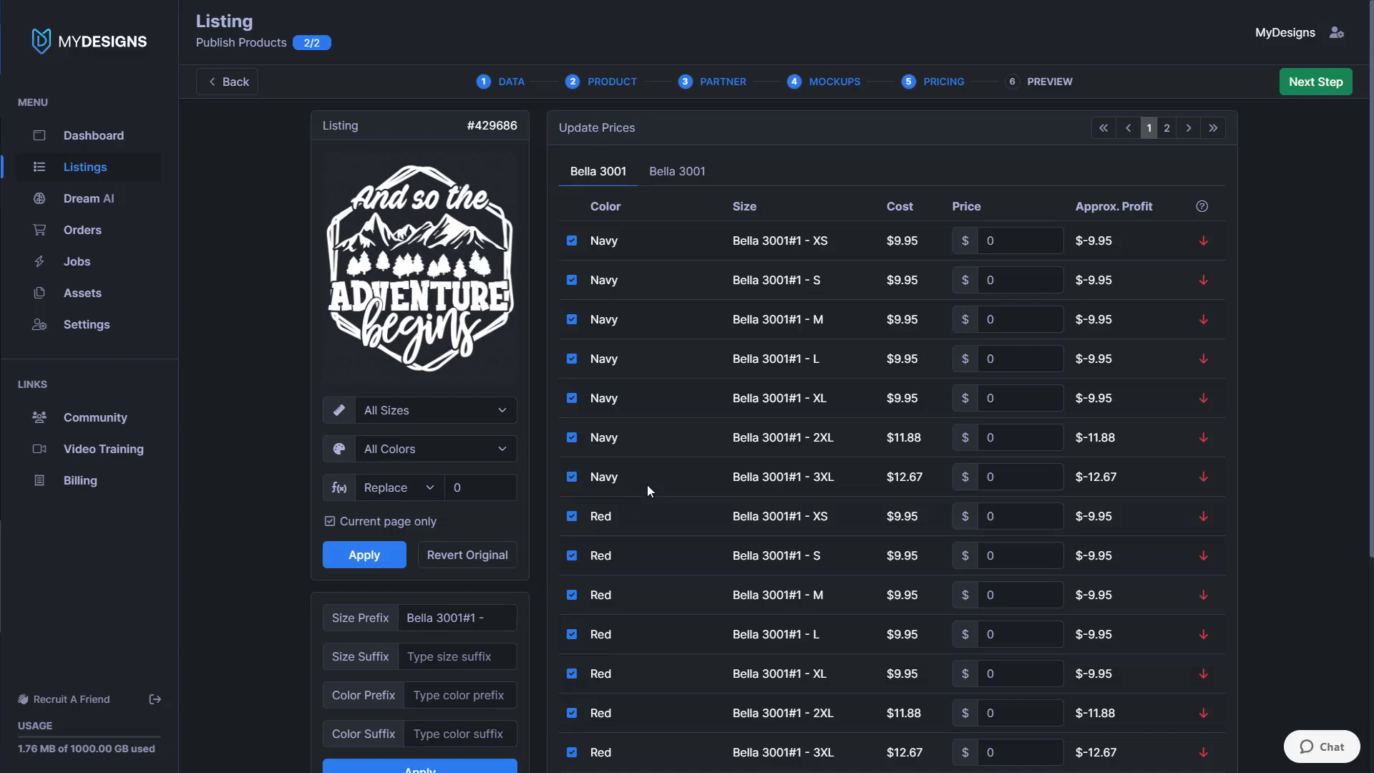
{"action": "left_click_drag", "start_coordinate": [732, 240], "coordinate": [807, 237]}
{"action": "left_click", "coordinate": [807, 237]}
{"action": "scroll", "coordinate": [821, 309], "scroll_direction": "down", "scroll_amount": 4}
{"action": "scroll", "coordinate": [821, 309], "scroll_direction": "up", "scroll_amount": 4}
- Replace the size prefix with 'T-Shirt -' and apply it to all sizes
{"action": "left_click_drag", "start_coordinate": [487, 618], "coordinate": [405, 620]}
{"action": "type", "text": "T-Shirt -"}
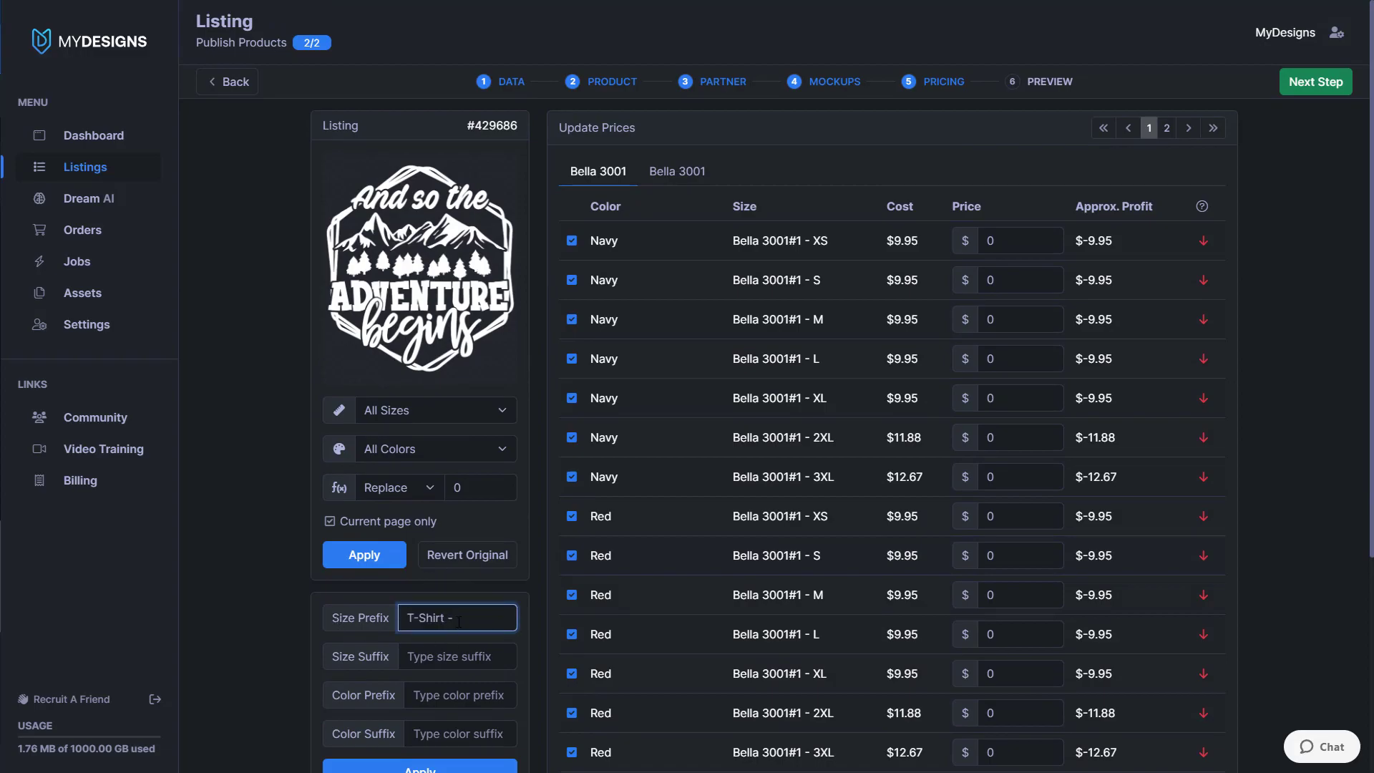
{"action": "left_click", "coordinate": [408, 618]}
{"action": "left_click_drag", "start_coordinate": [408, 617], "coordinate": [448, 617]}
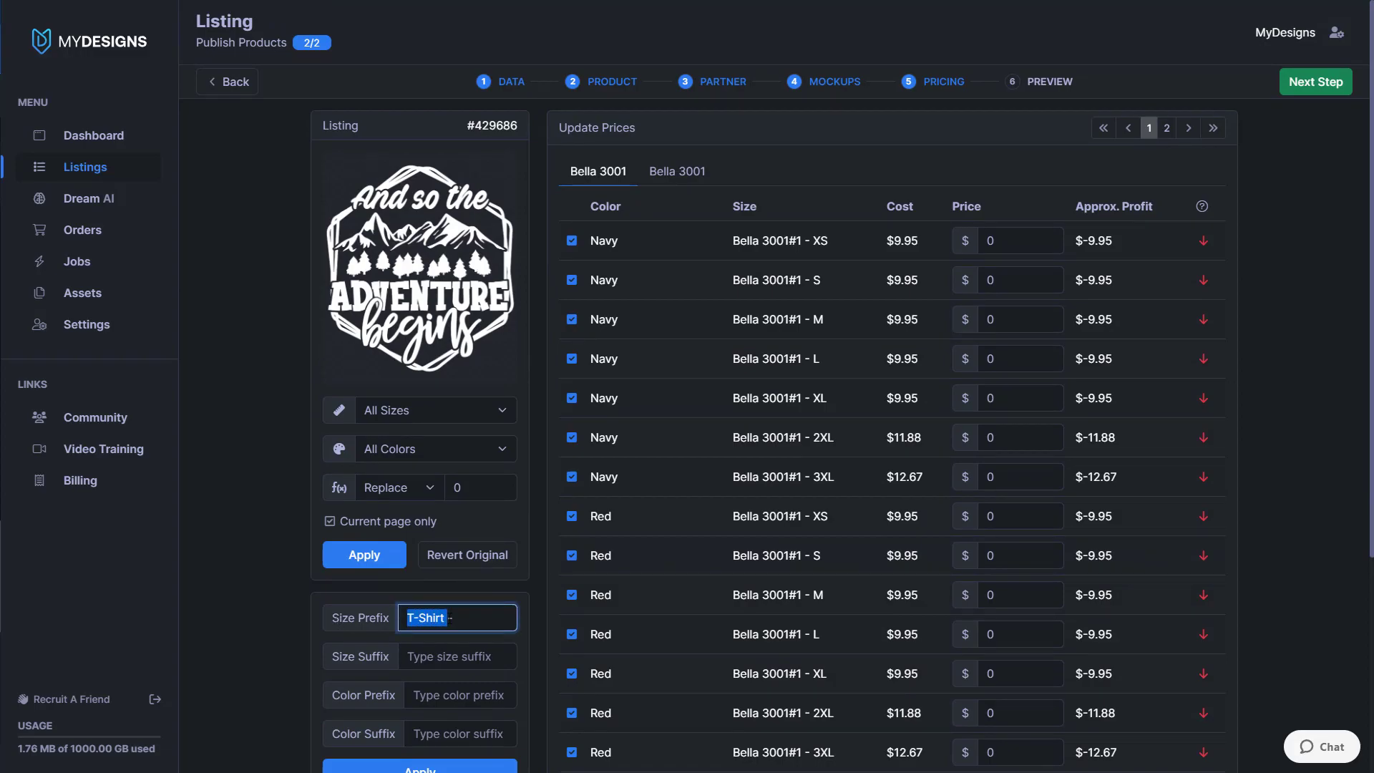
{"action": "left_click", "coordinate": [449, 619]}
{"action": "scroll", "coordinate": [548, 540], "scroll_direction": "down", "scroll_amount": 1}
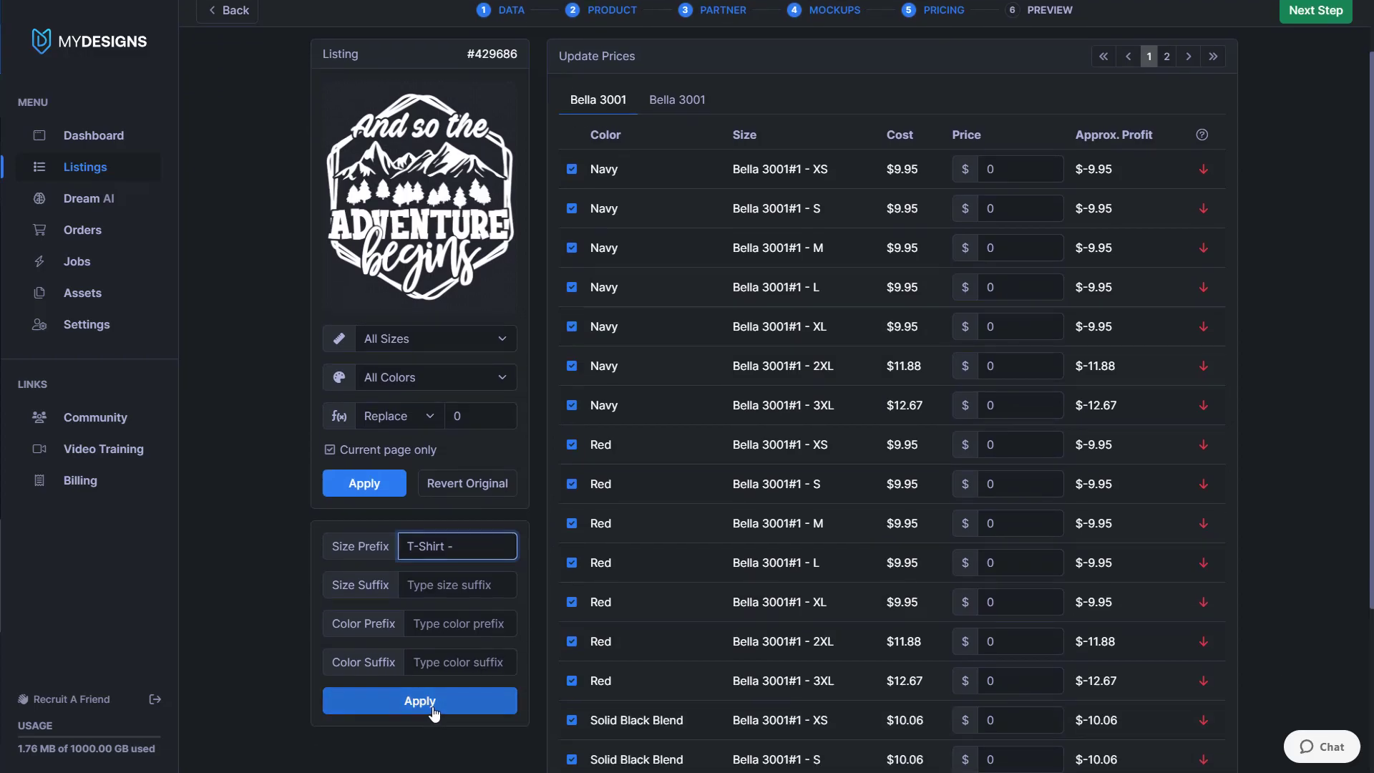
{"action": "left_click", "coordinate": [433, 709]}
- Check the 'T-Shirt - XS' size names and leave the colour prefix empty
{"action": "scroll", "coordinate": [774, 135], "scroll_direction": "up", "scroll_amount": 1}
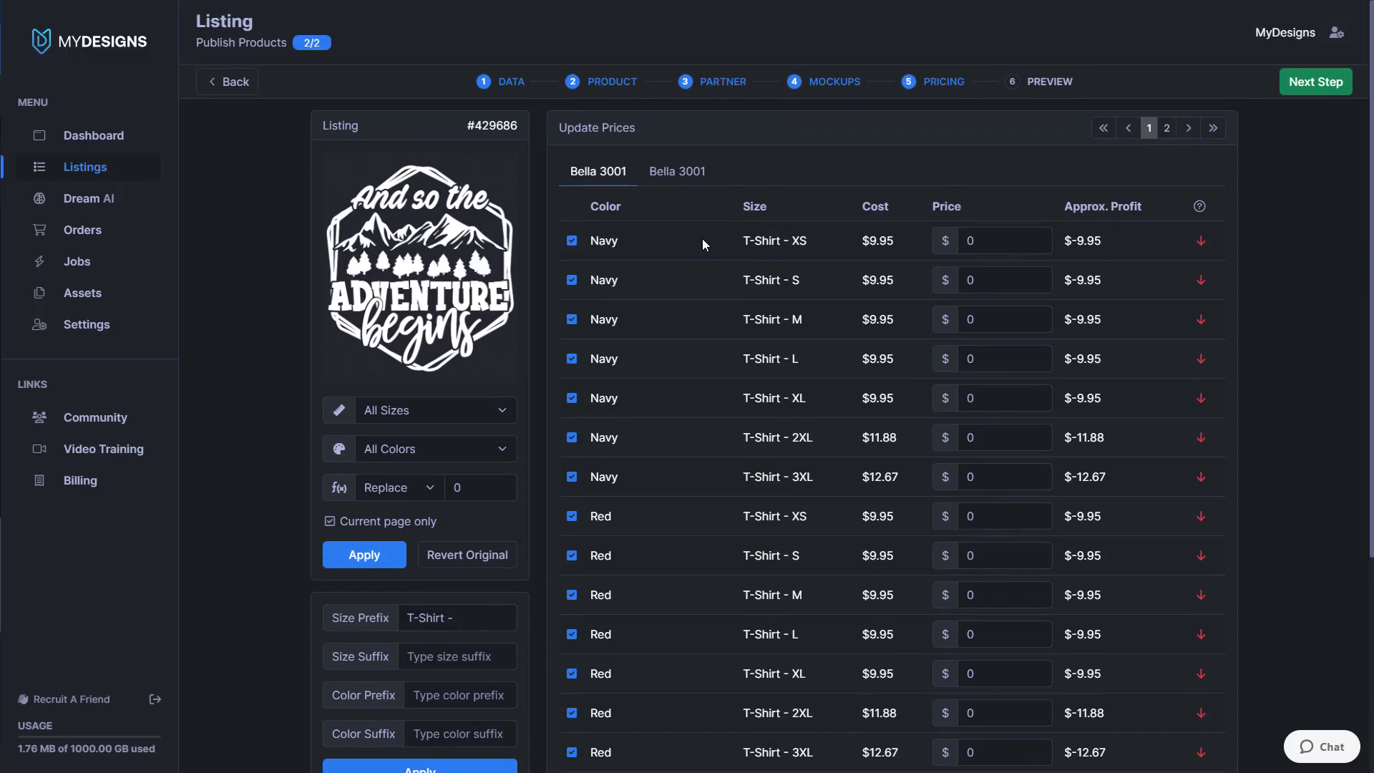
{"action": "double_click", "coordinate": [799, 241]}
{"action": "left_click", "coordinate": [802, 290]}
{"action": "scroll", "coordinate": [800, 302], "scroll_direction": "down", "scroll_amount": 1}
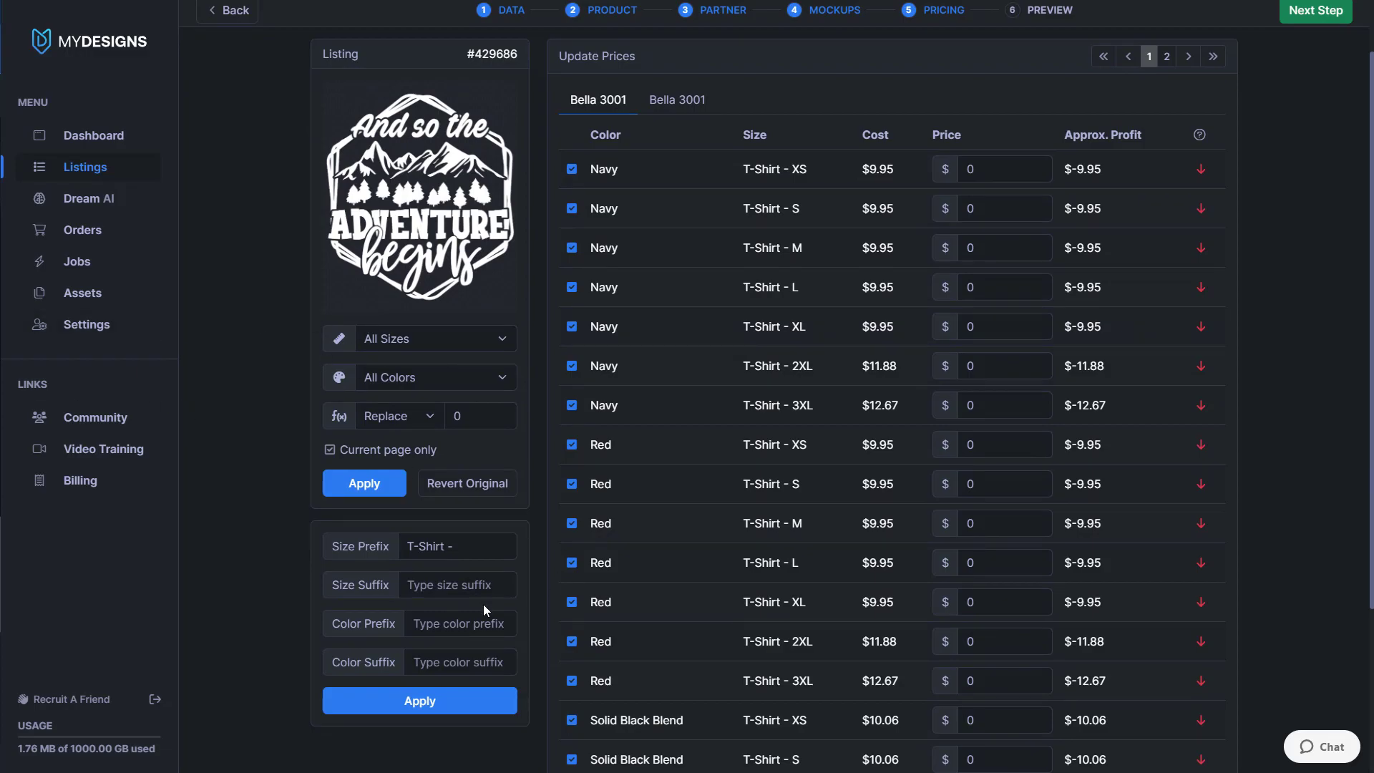
{"action": "left_click", "coordinate": [450, 622]}
{"action": "left_click", "coordinate": [384, 659]}
{"action": "scroll", "coordinate": [433, 159], "scroll_direction": "up", "scroll_amount": 1}
{"action": "left_click", "coordinate": [677, 171]}
{"action": "left_click", "coordinate": [600, 178]}
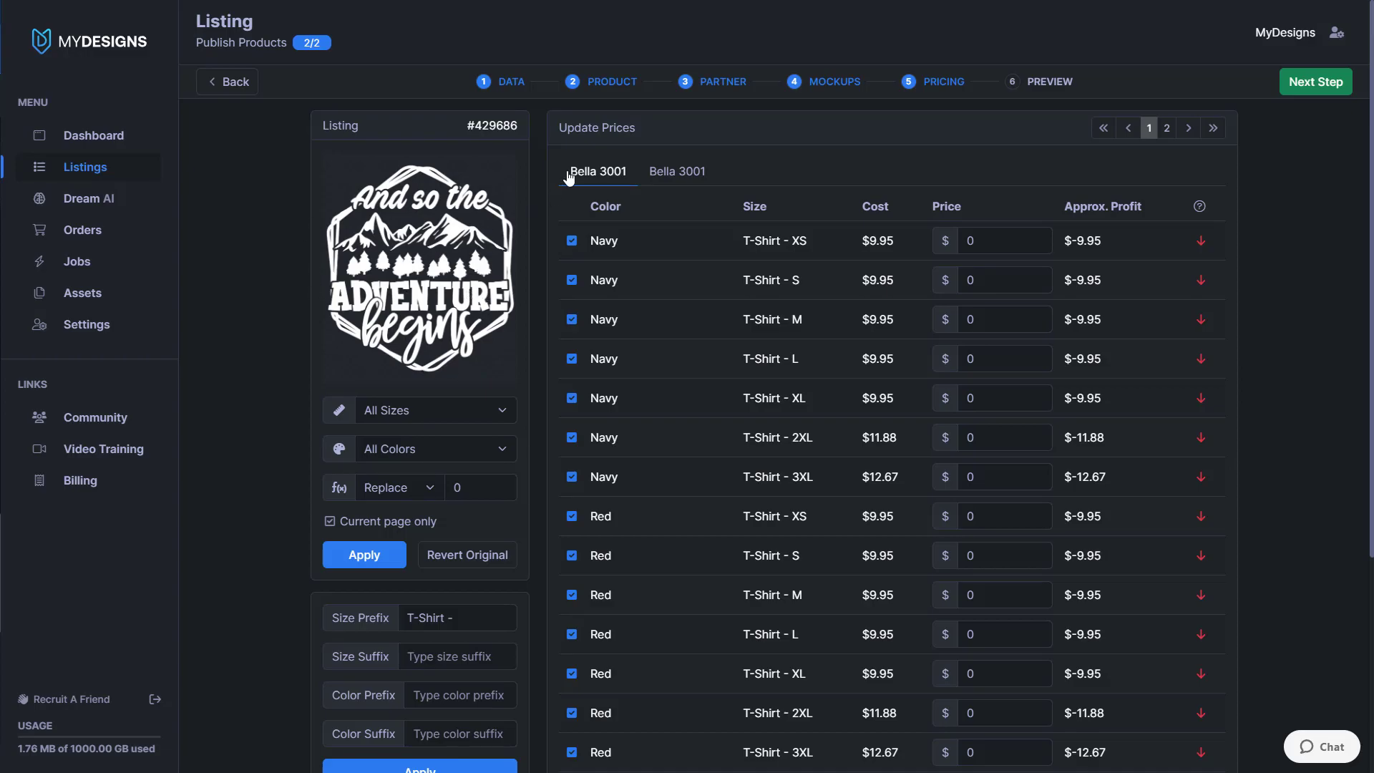
- Apply the 'T-Shirt -' size prefix to the second Bella 3001, giving T-Shirt - XS to 3XL
{"action": "left_click", "coordinate": [673, 178]}
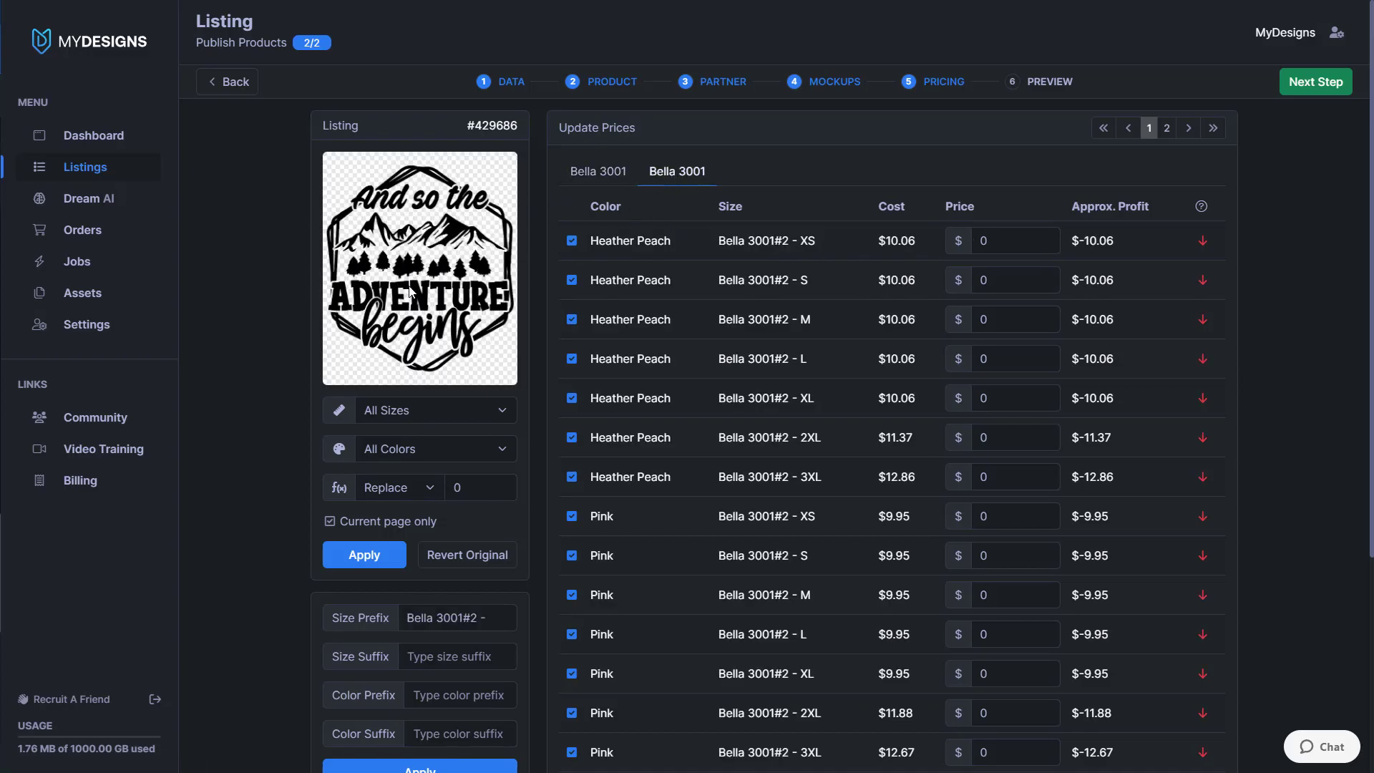
{"action": "left_click", "coordinate": [599, 183]}
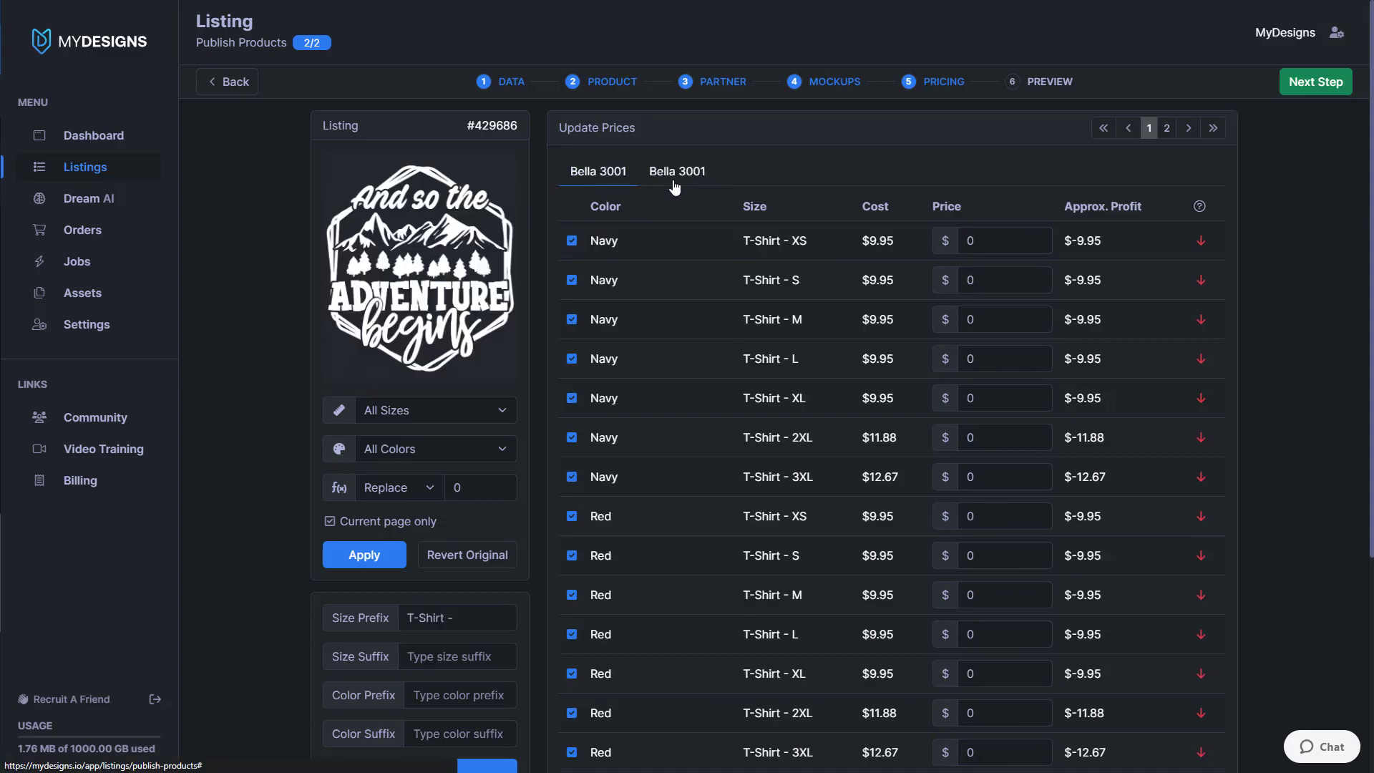
{"action": "left_click", "coordinate": [658, 179]}
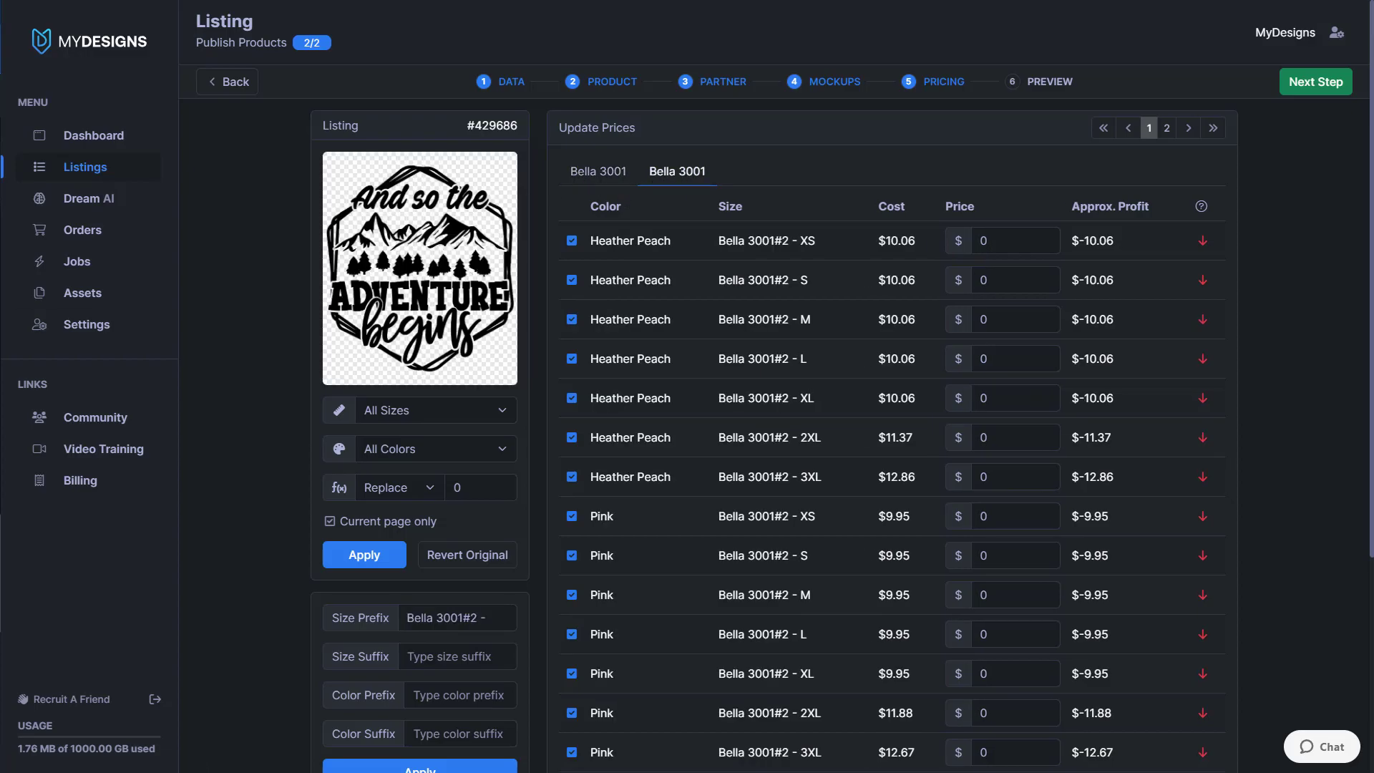
{"action": "left_click", "coordinate": [496, 610]}
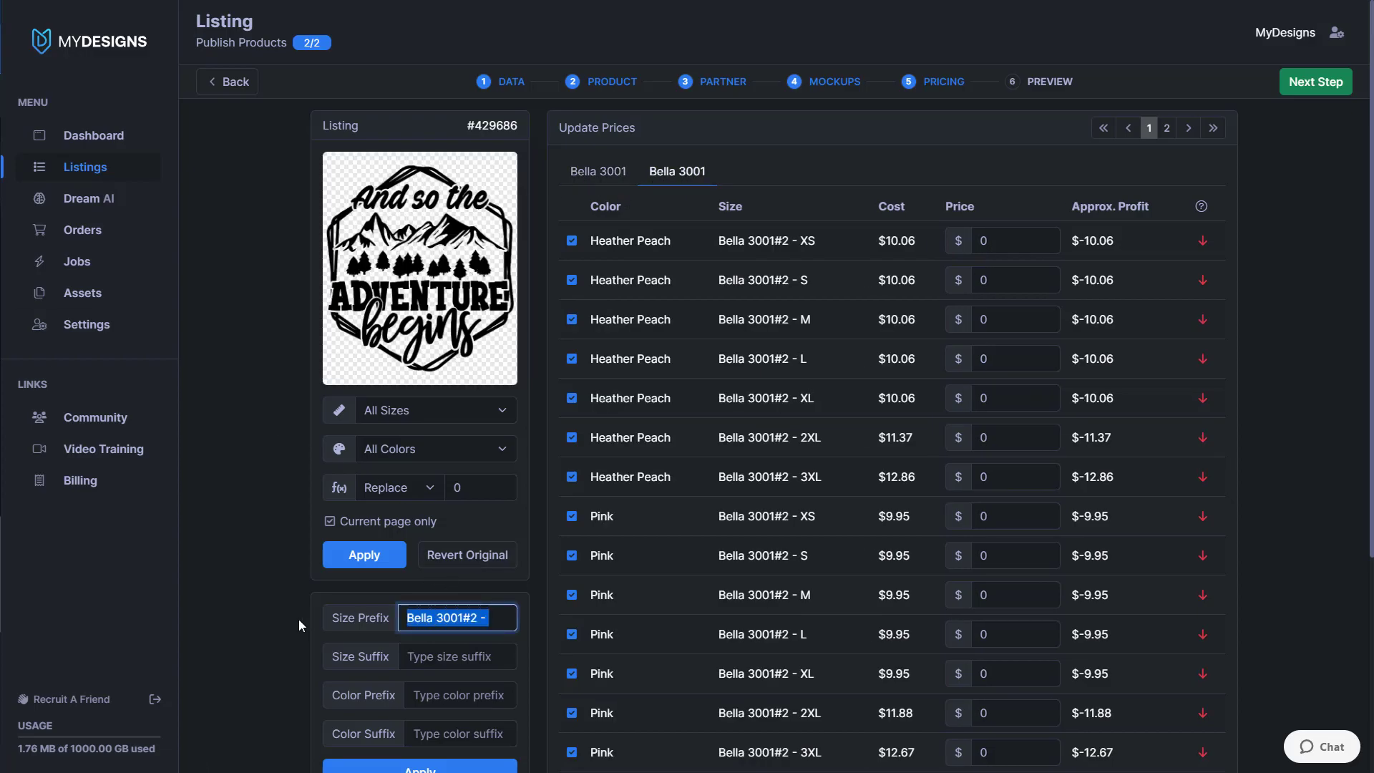
{"action": "scroll", "coordinate": [484, 673], "scroll_direction": "down", "scroll_amount": 1}
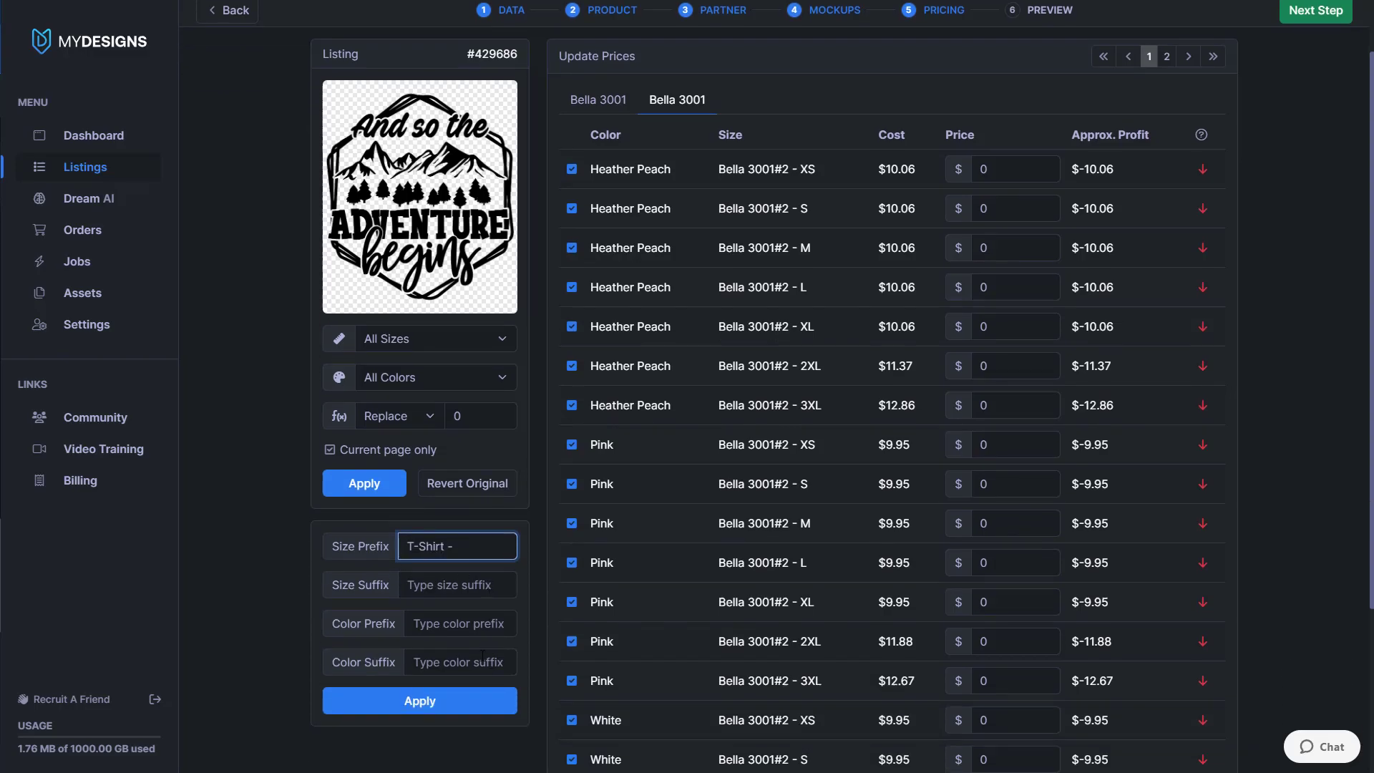
{"action": "left_click", "coordinate": [454, 705]}
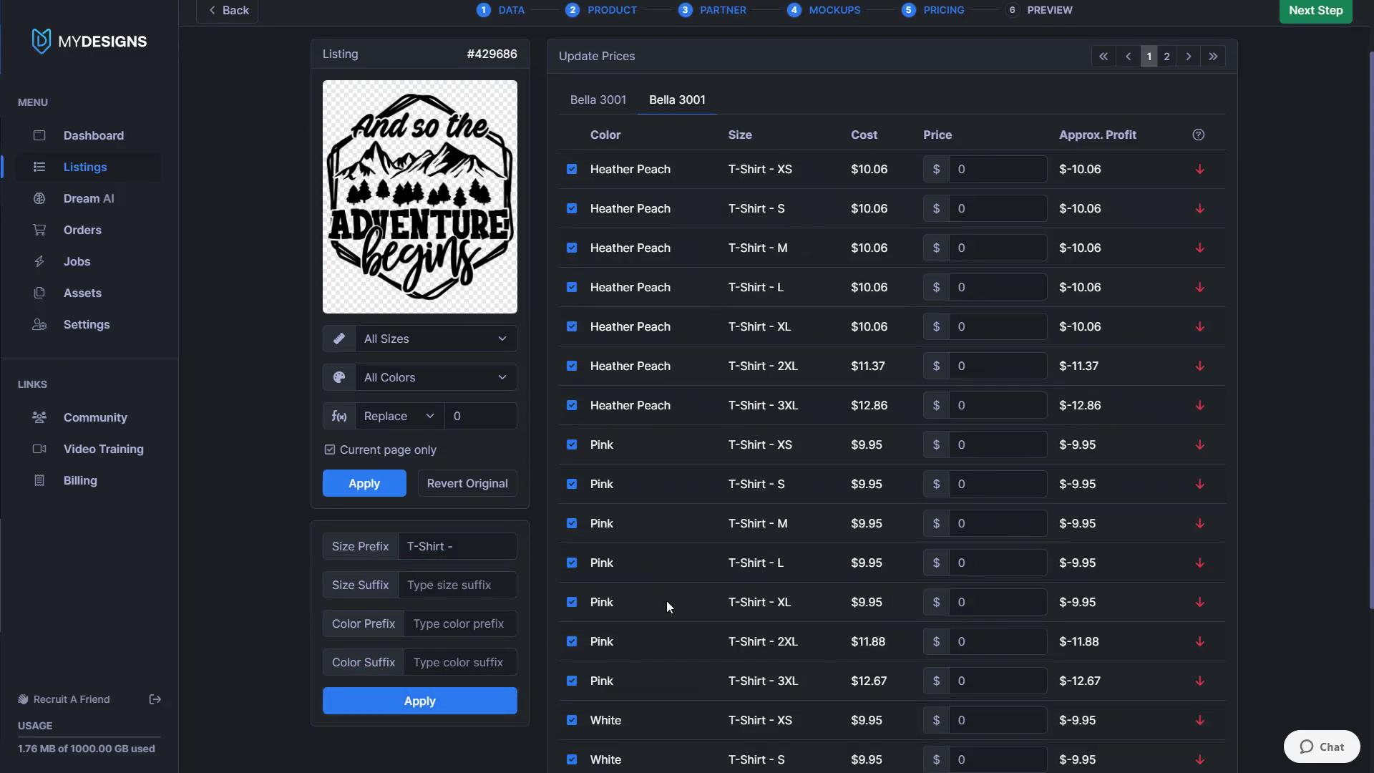
{"action": "scroll", "coordinate": [706, 56], "scroll_direction": "up", "scroll_amount": 1}
- Return to the first Bella 3001 variant's price table
{"action": "left_click", "coordinate": [608, 171]}
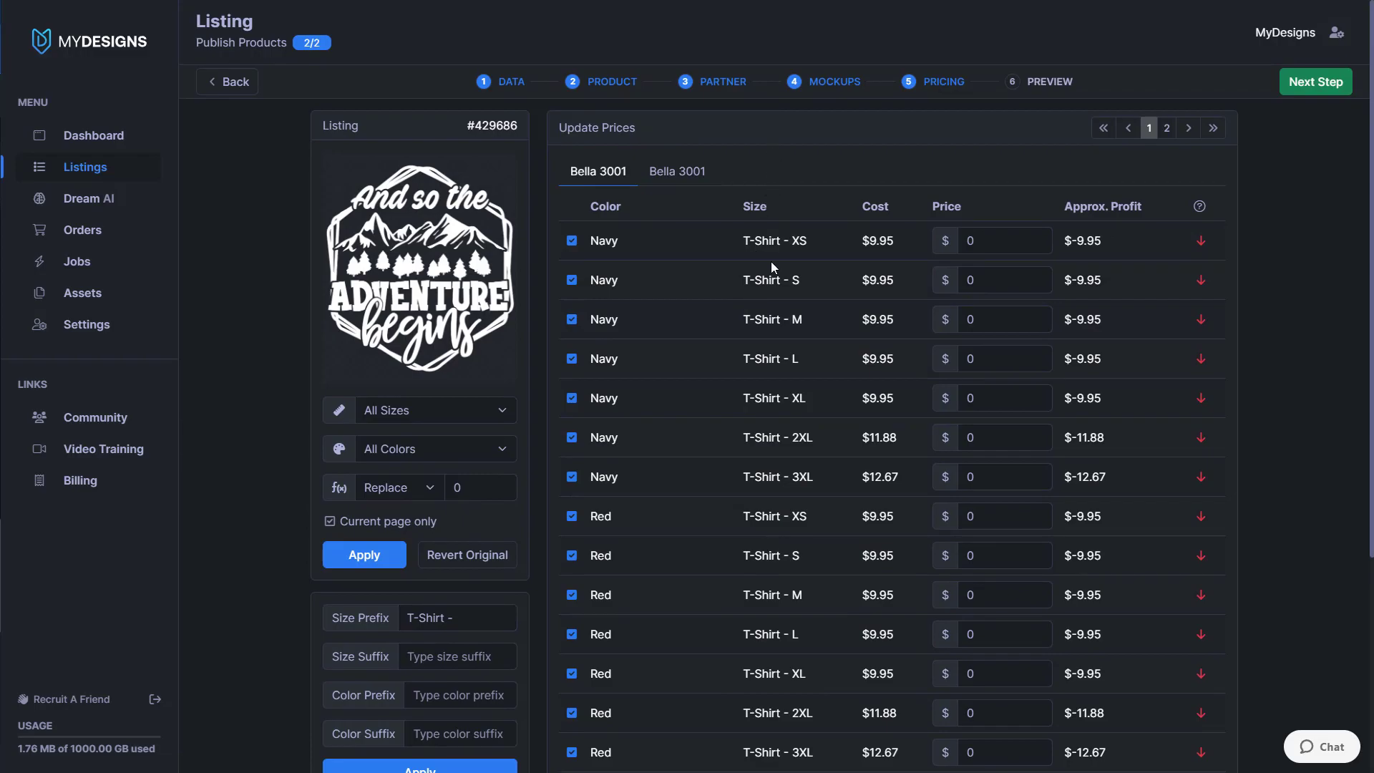
{"action": "scroll", "coordinate": [709, 476], "scroll_direction": "down", "scroll_amount": 4}
{"action": "scroll", "coordinate": [733, 420], "scroll_direction": "up", "scroll_amount": 4}
- Enter 24.98 as the replacement price and apply it to every variant
{"action": "double_click", "coordinate": [490, 488]}
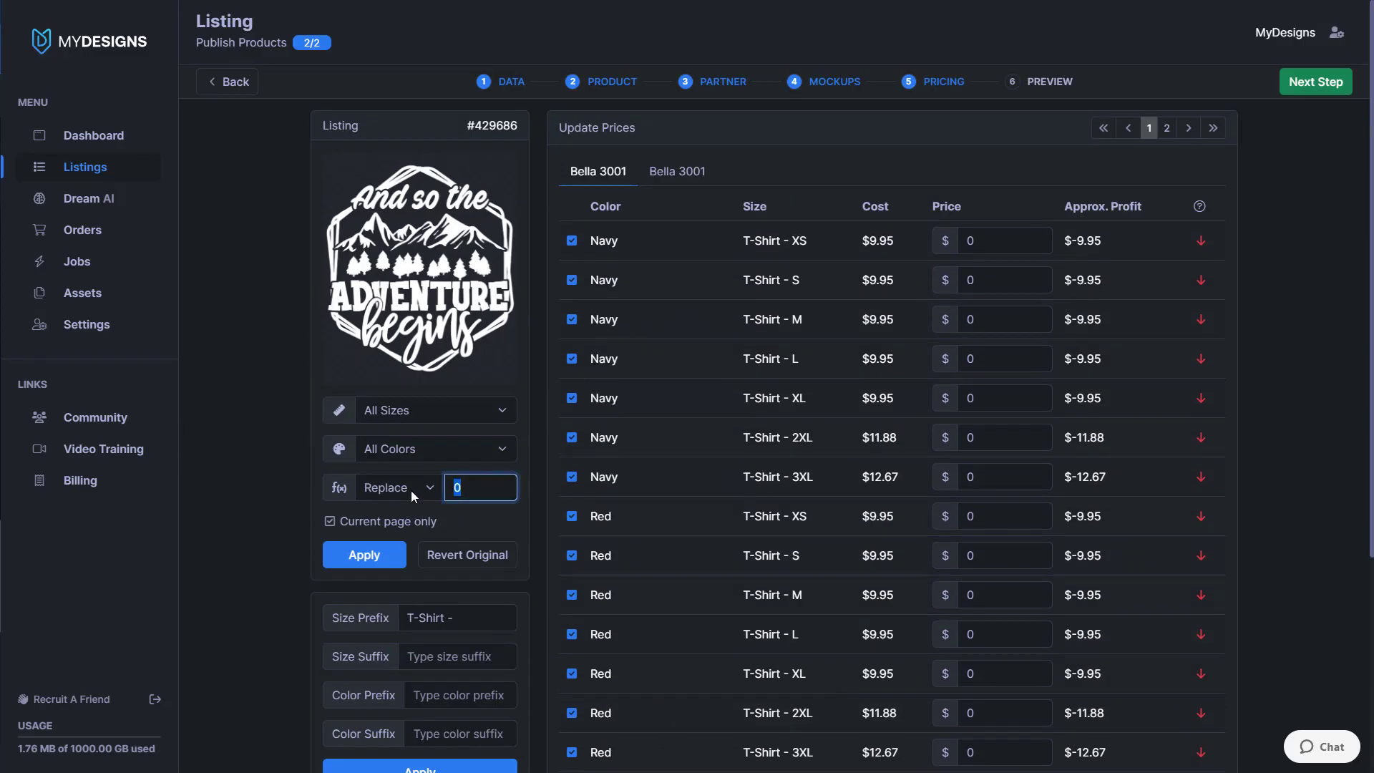
{"action": "type", "text": "24.98"}
{"action": "scroll", "coordinate": [830, 473], "scroll_direction": "down", "scroll_amount": 2}
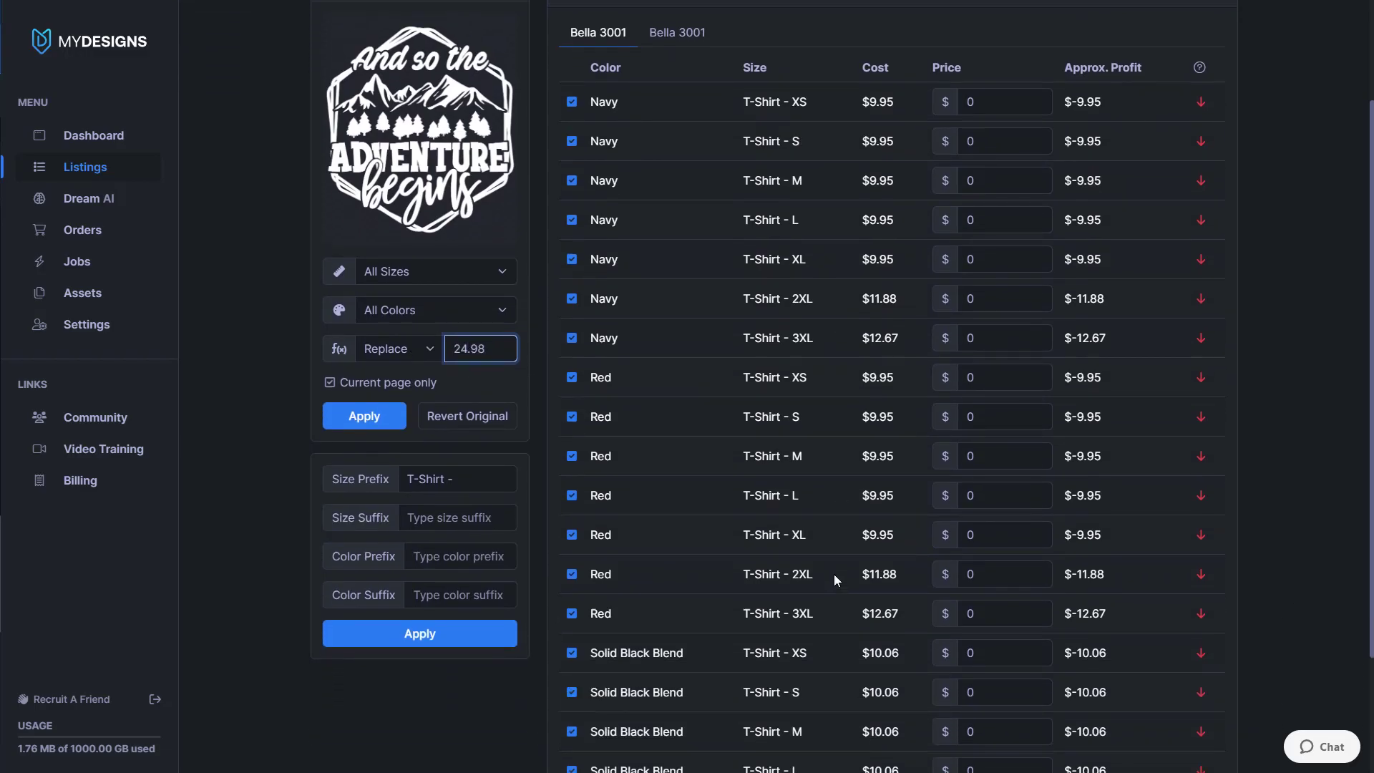
{"action": "scroll", "coordinate": [787, 572], "scroll_direction": "up", "scroll_amount": 2}
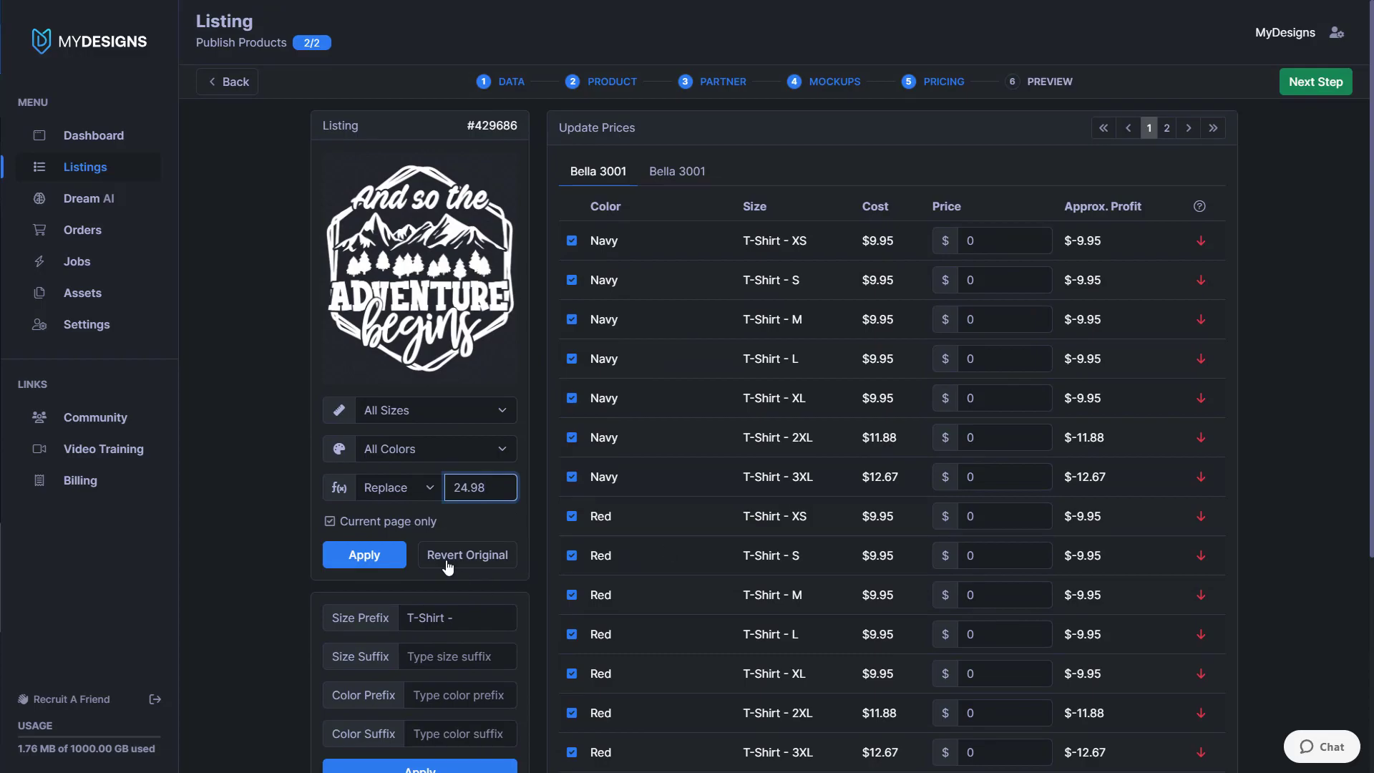
{"action": "left_click", "coordinate": [347, 567]}
- Review the updated $24.98 prices and profits from $12.12 to $15.03
{"action": "scroll", "coordinate": [912, 616], "scroll_direction": "down", "scroll_amount": 4}
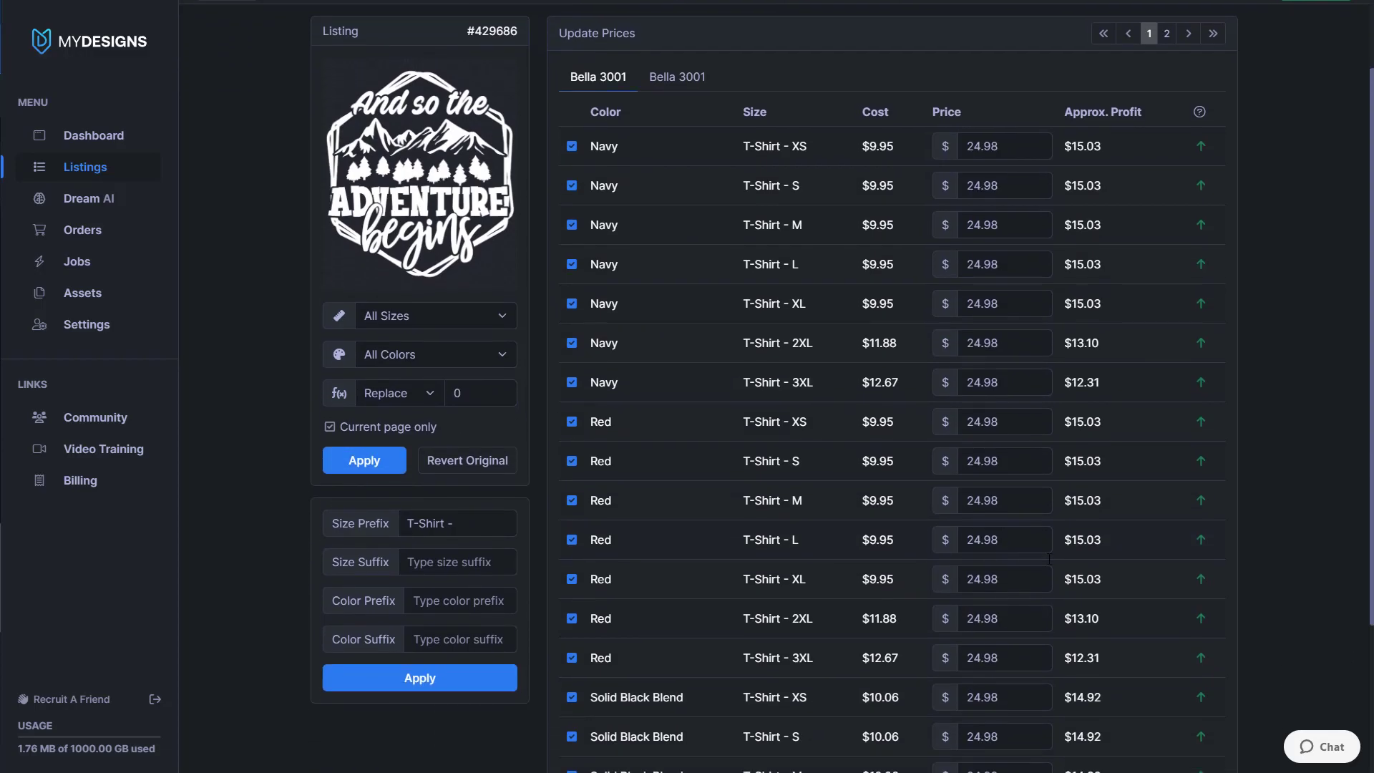
{"action": "left_click_drag", "start_coordinate": [1120, 466], "coordinate": [1032, 469]}
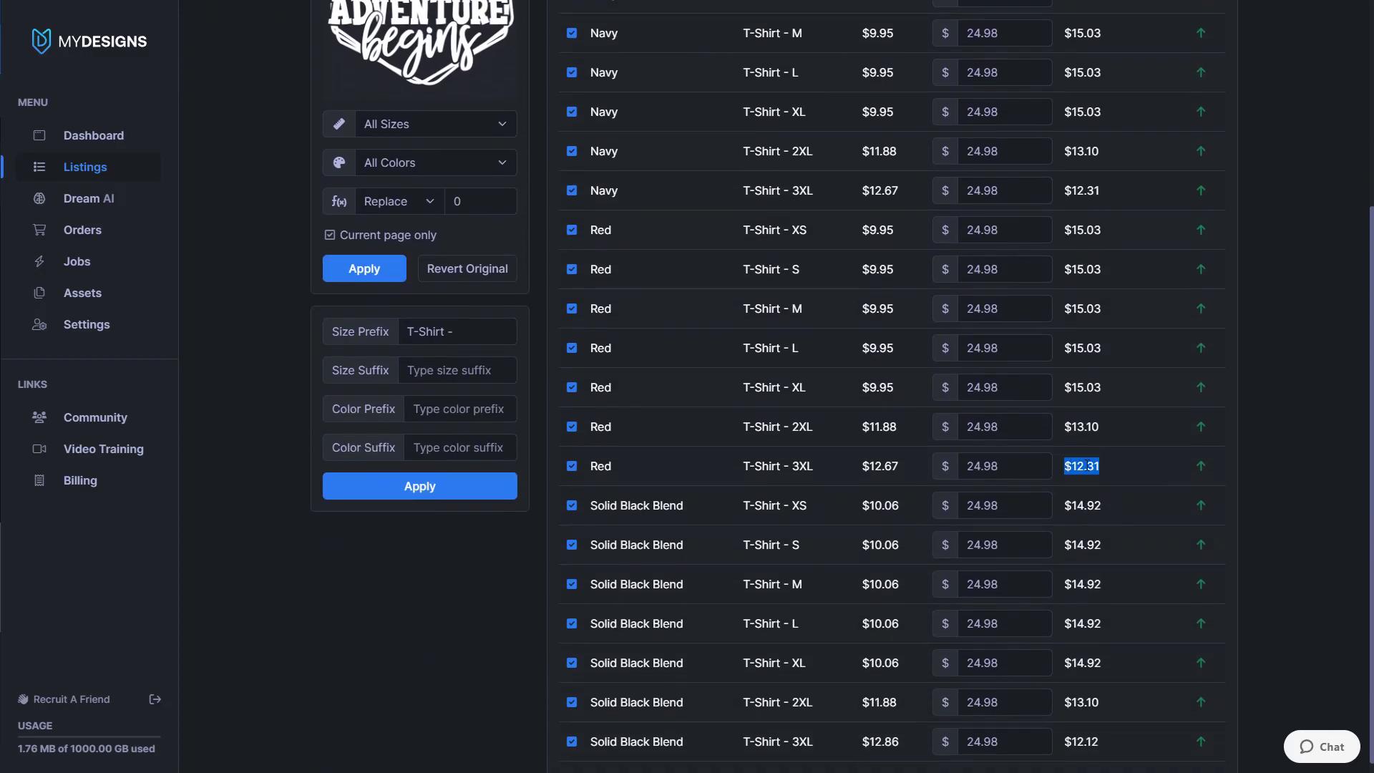
{"action": "left_click_drag", "start_coordinate": [830, 481], "coordinate": [784, 469]}
{"action": "left_click", "coordinate": [810, 479]}
{"action": "scroll", "coordinate": [810, 479], "scroll_direction": "up", "scroll_amount": 4}
{"action": "scroll", "coordinate": [715, 465], "scroll_direction": "down", "scroll_amount": 1}
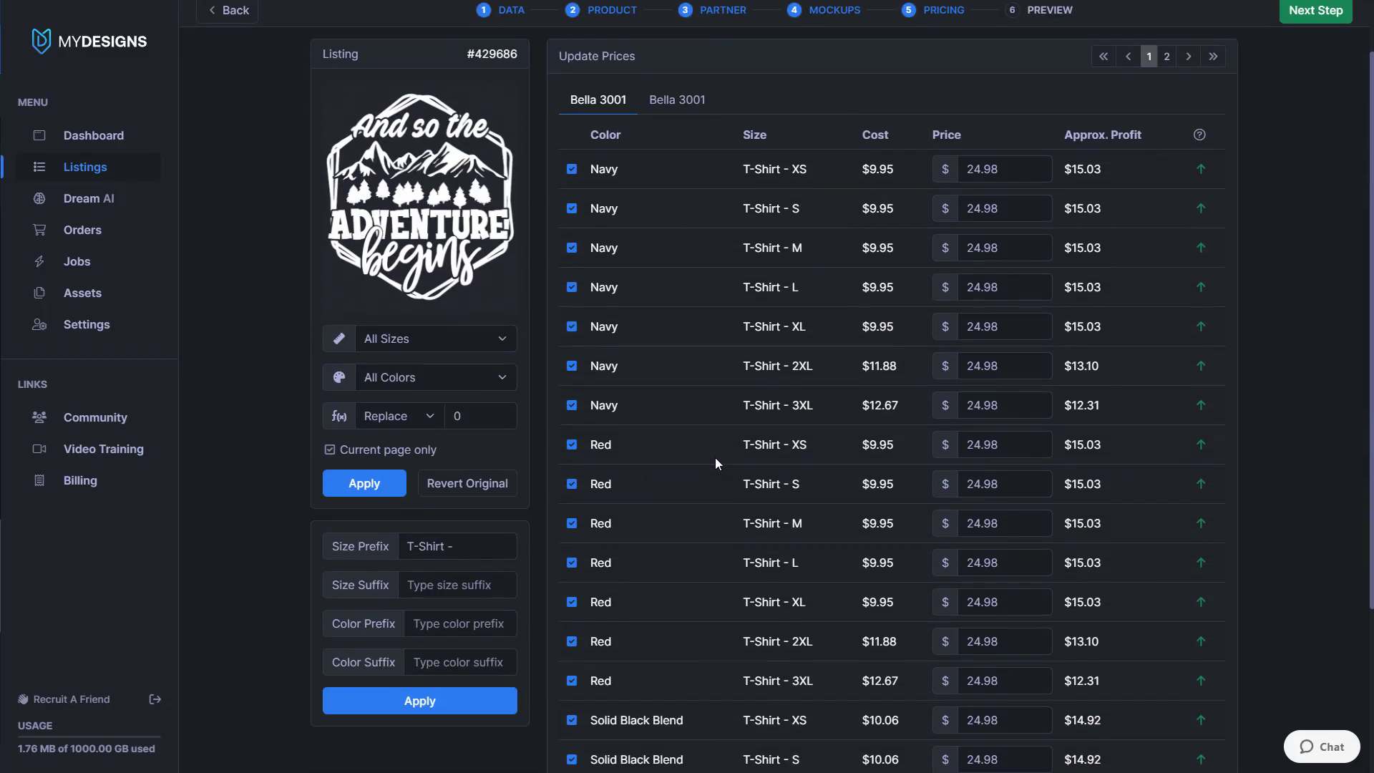
{"action": "scroll", "coordinate": [744, 463], "scroll_direction": "up", "scroll_amount": 1}
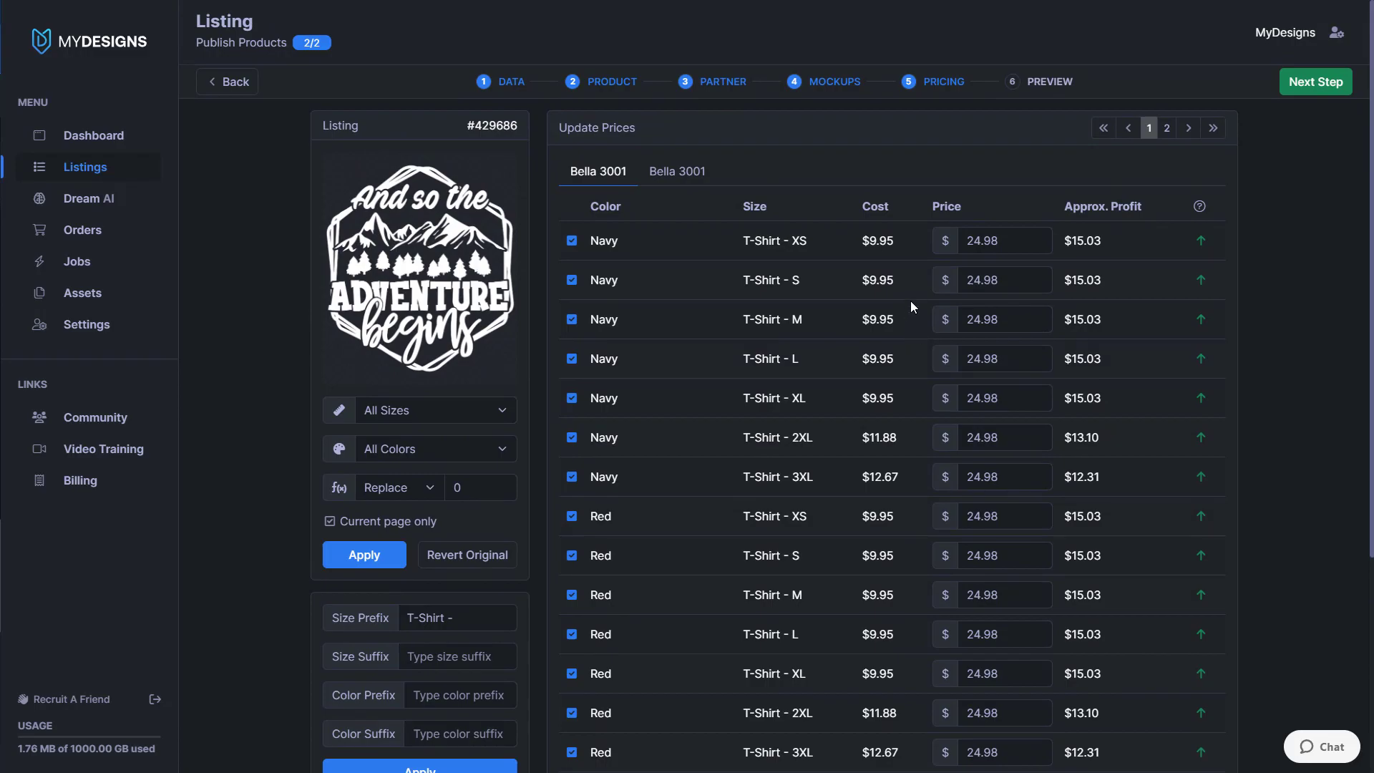
- Advance to the Preview step and scroll through the first Bella 3001 variant's listings
{"action": "left_click", "coordinate": [1319, 83]}
{"action": "scroll", "coordinate": [633, 283], "scroll_direction": "down", "scroll_amount": 3}
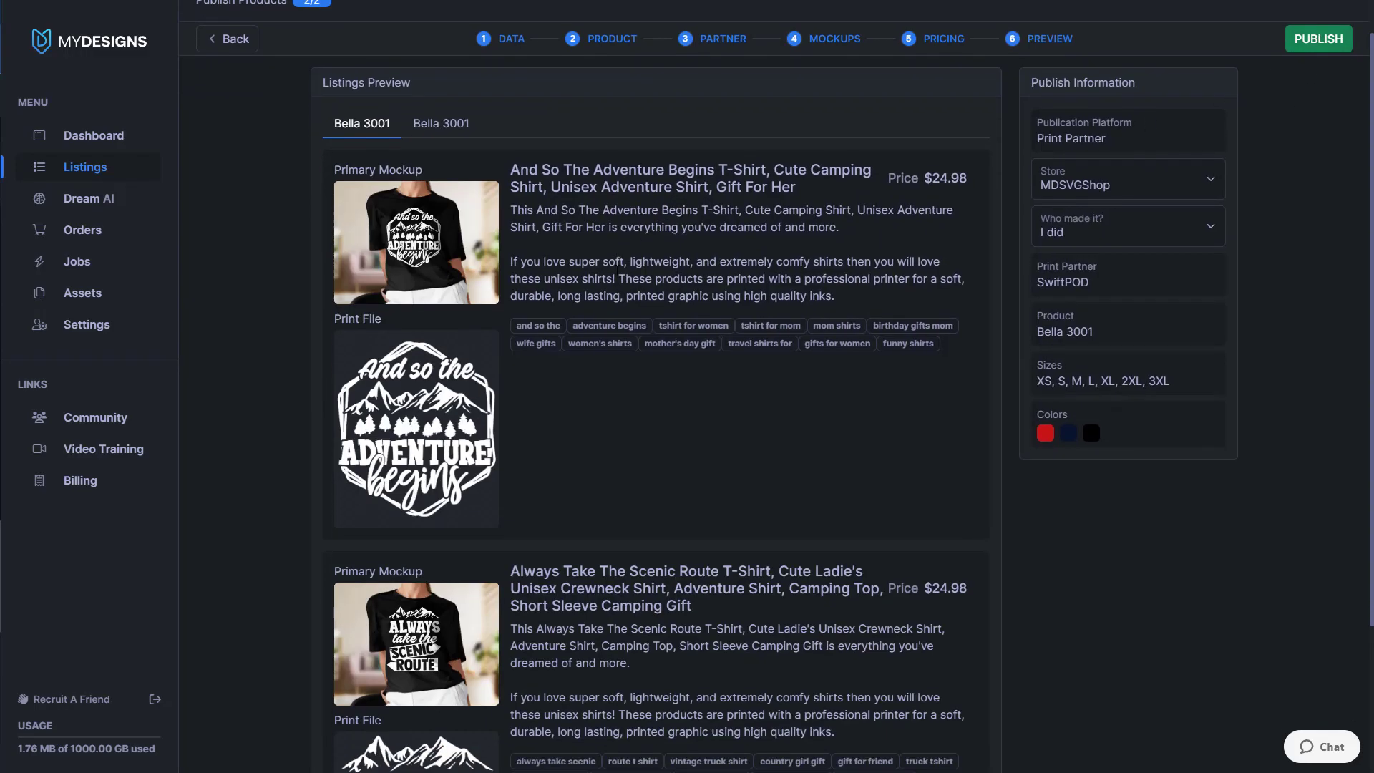
{"action": "scroll", "coordinate": [604, 236], "scroll_direction": "up", "scroll_amount": 2}
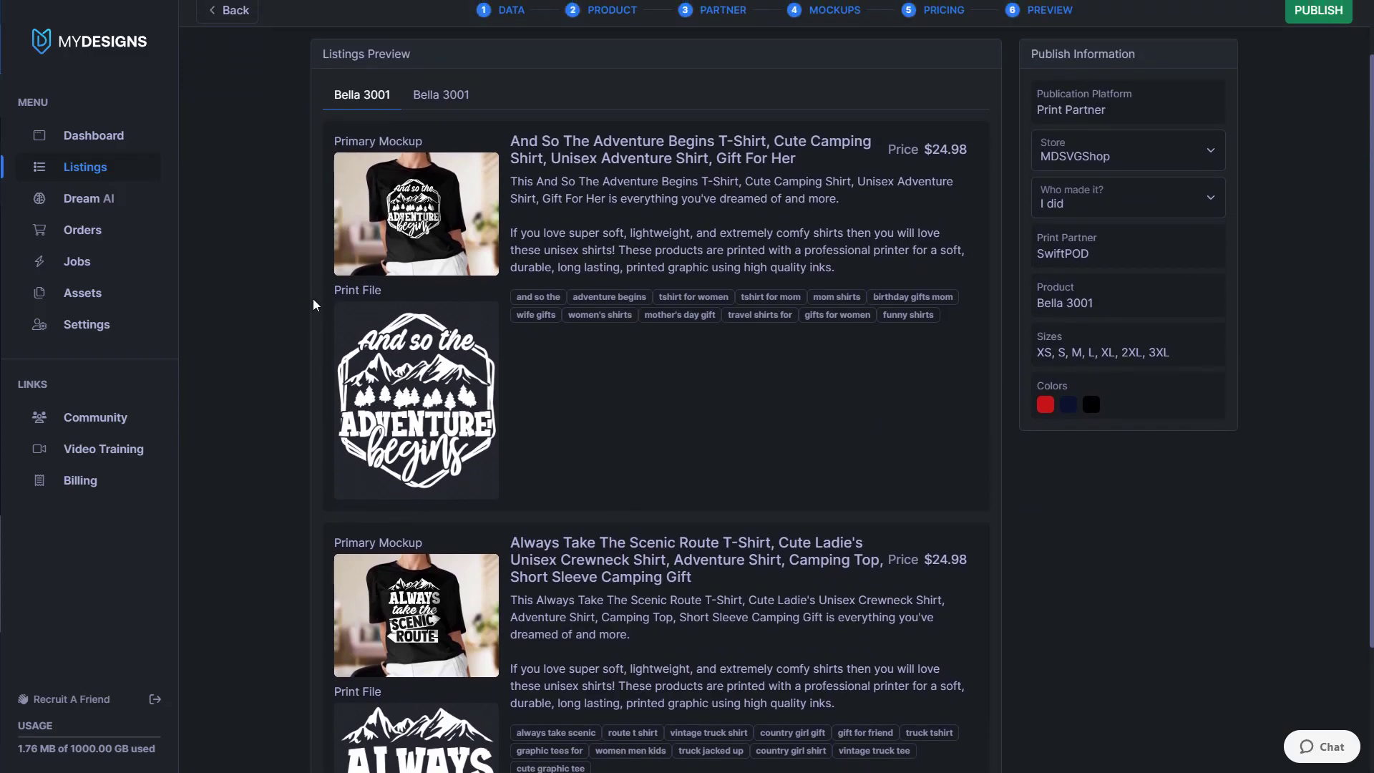
{"action": "left_click_drag", "start_coordinate": [395, 293], "coordinate": [295, 304]}
{"action": "left_click", "coordinate": [442, 299]}
{"action": "scroll", "coordinate": [438, 434], "scroll_direction": "up", "scroll_amount": 1}
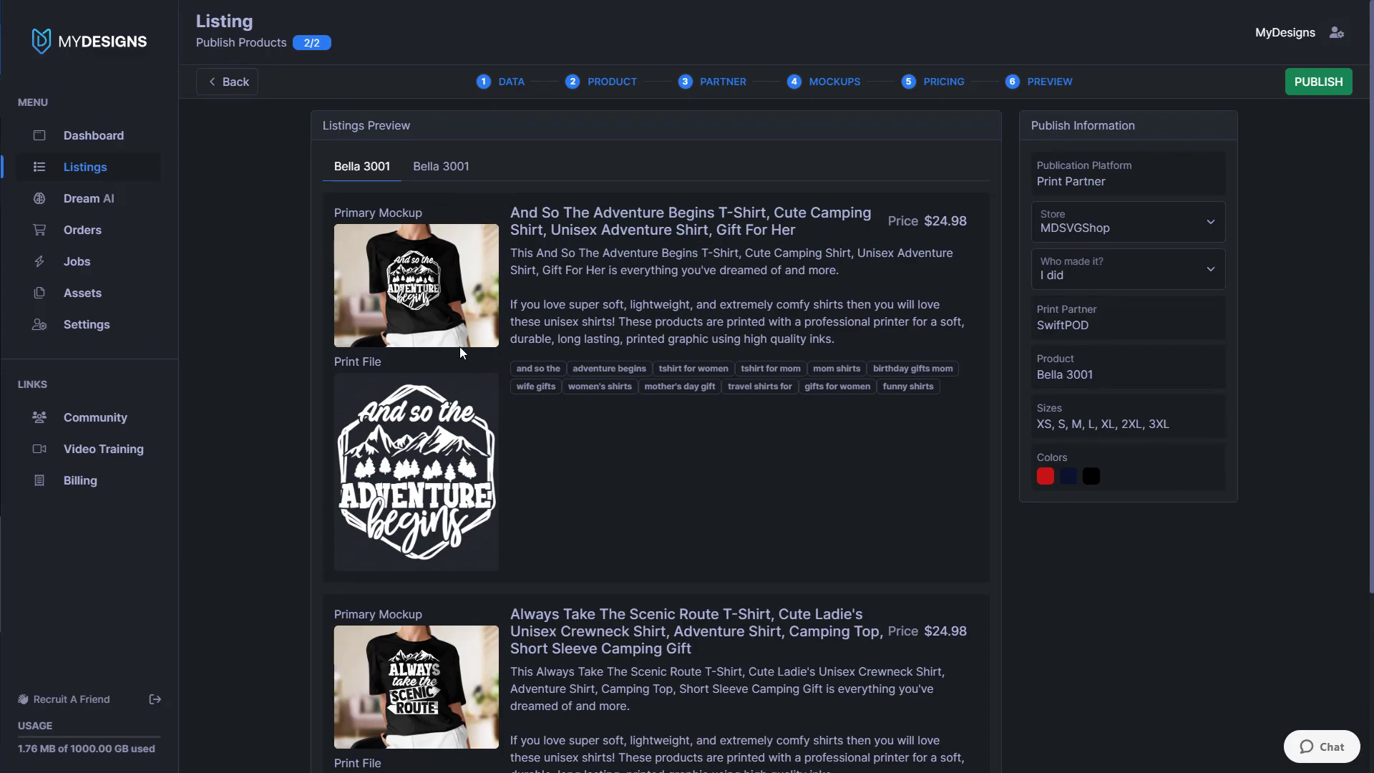
{"action": "scroll", "coordinate": [445, 435], "scroll_direction": "down", "scroll_amount": 3}
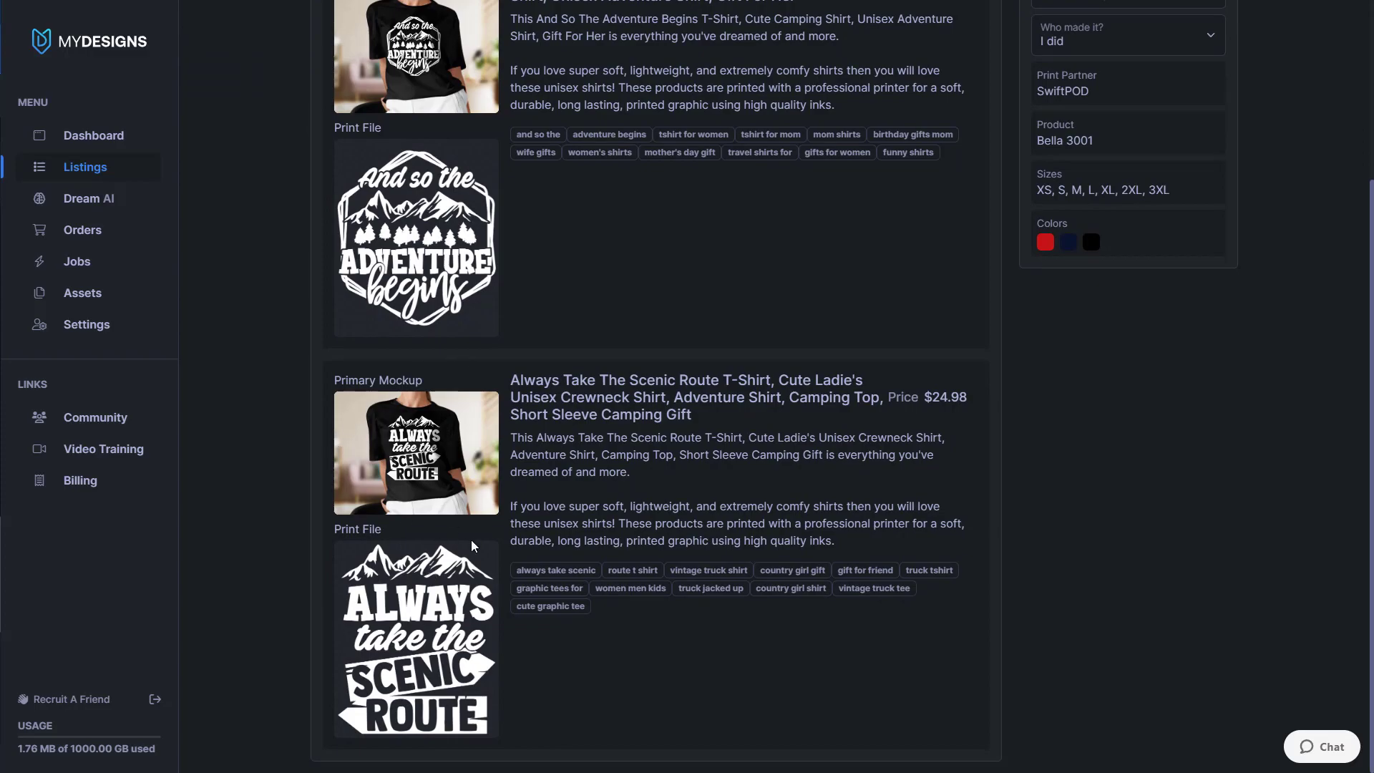
{"action": "scroll", "coordinate": [483, 372], "scroll_direction": "up", "scroll_amount": 2}
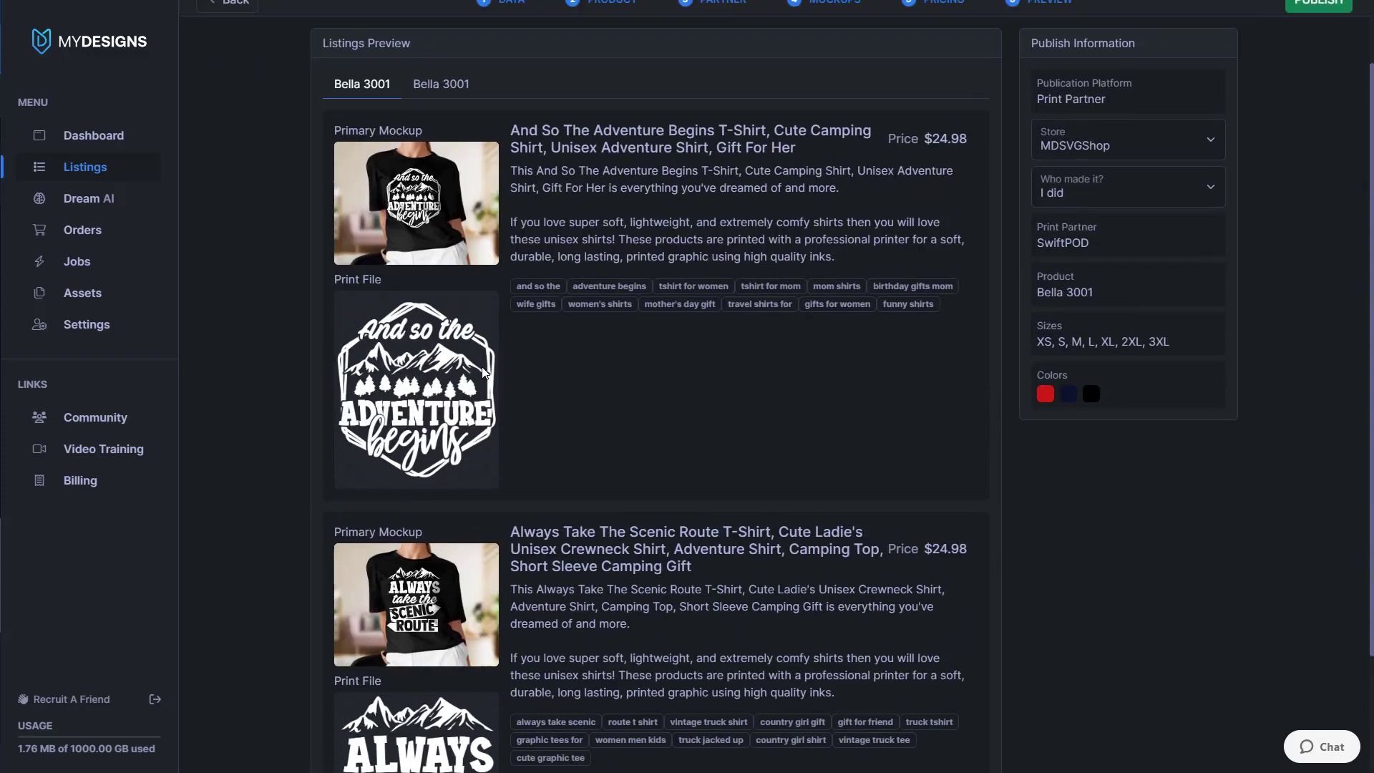
{"action": "scroll", "coordinate": [483, 372], "scroll_direction": "up", "scroll_amount": 1}
- Switch to the second Bella 3001 variant and review its listings
{"action": "left_click", "coordinate": [461, 170]}
{"action": "scroll", "coordinate": [472, 200], "scroll_direction": "down", "scroll_amount": 2}
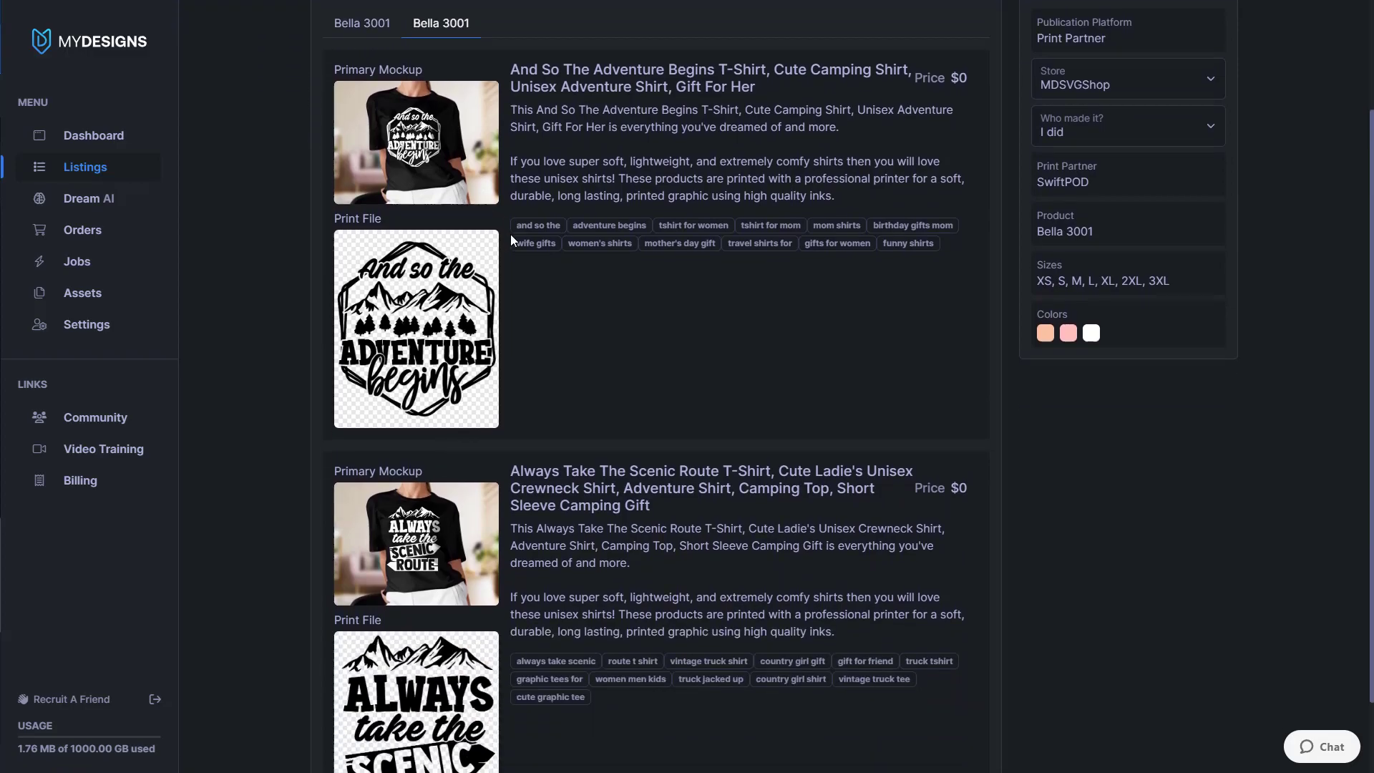
{"action": "scroll", "coordinate": [401, 300], "scroll_direction": "down", "scroll_amount": 1}
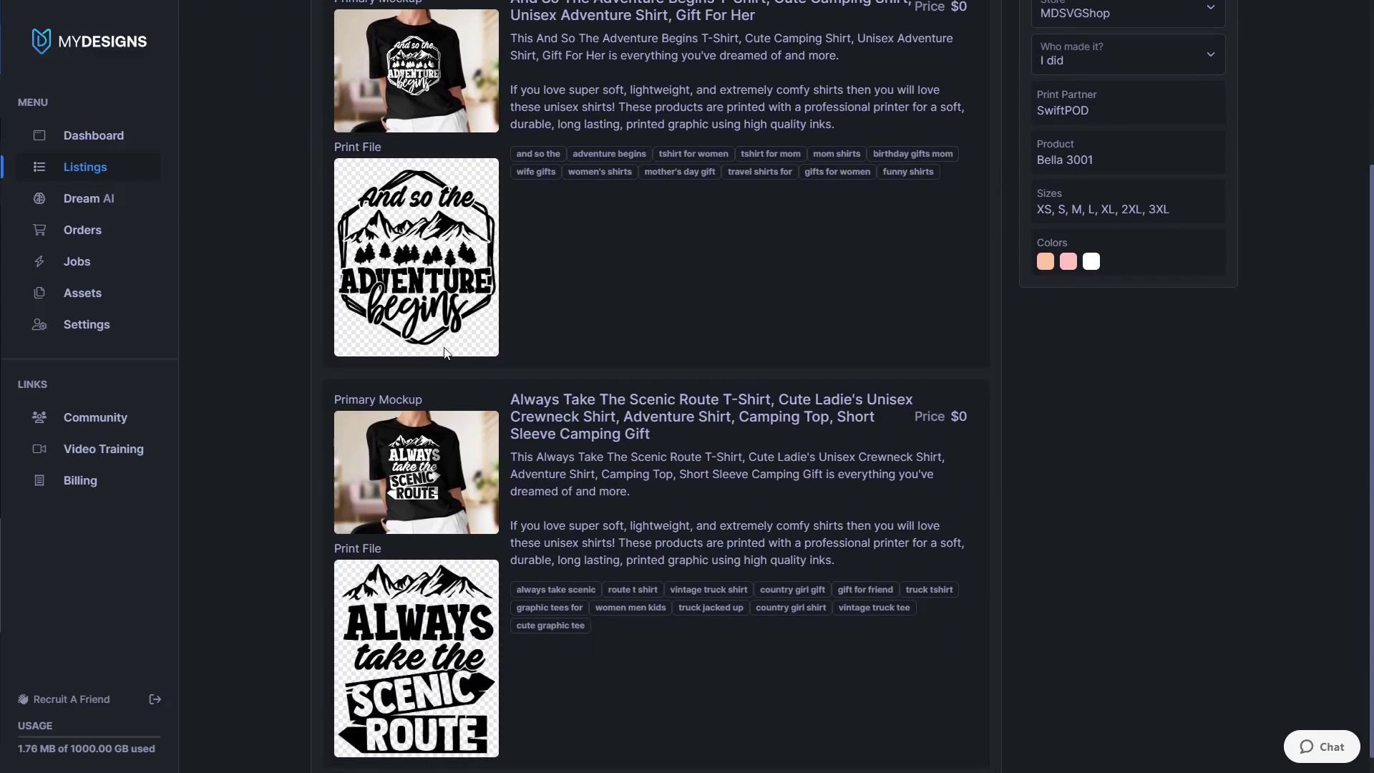
{"action": "scroll", "coordinate": [449, 576], "scroll_direction": "up", "scroll_amount": 1}
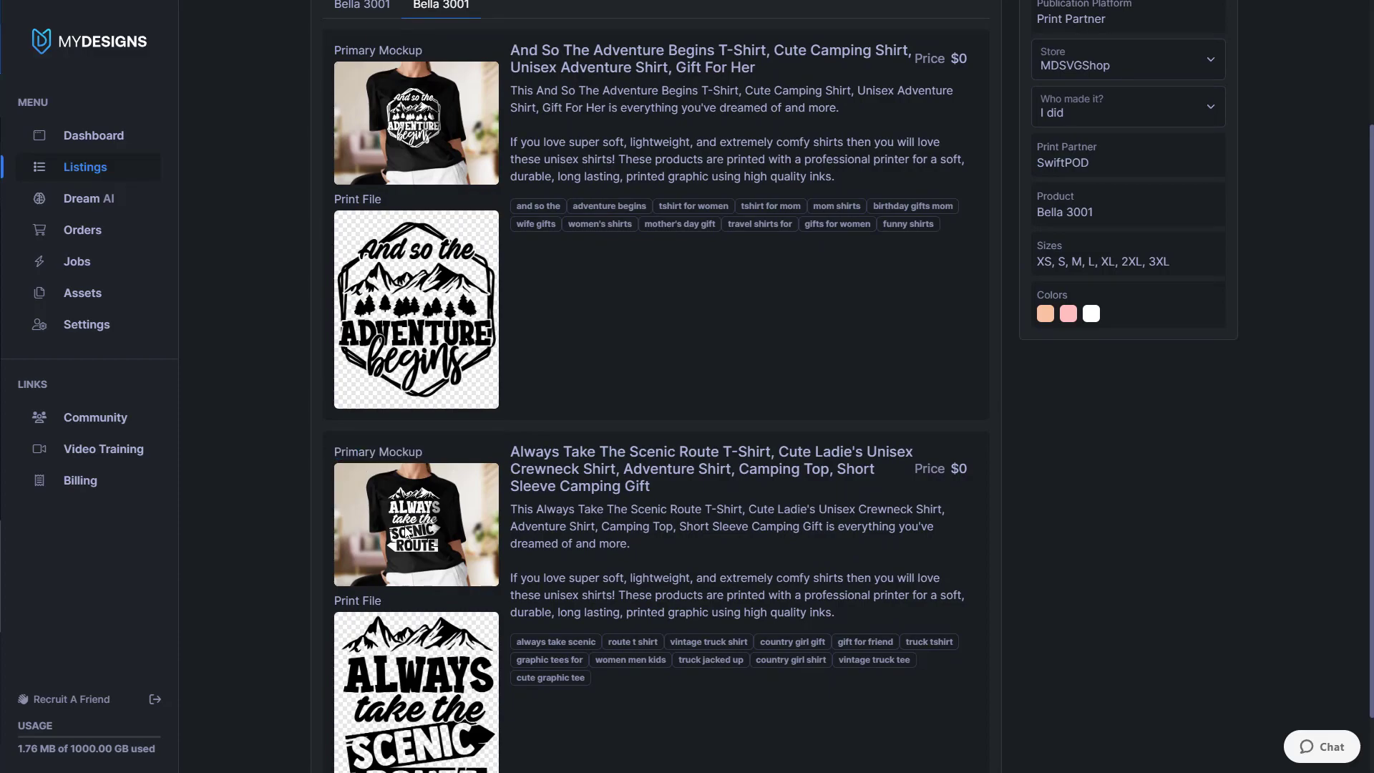
{"action": "scroll", "coordinate": [405, 533], "scroll_direction": "up", "scroll_amount": 3}
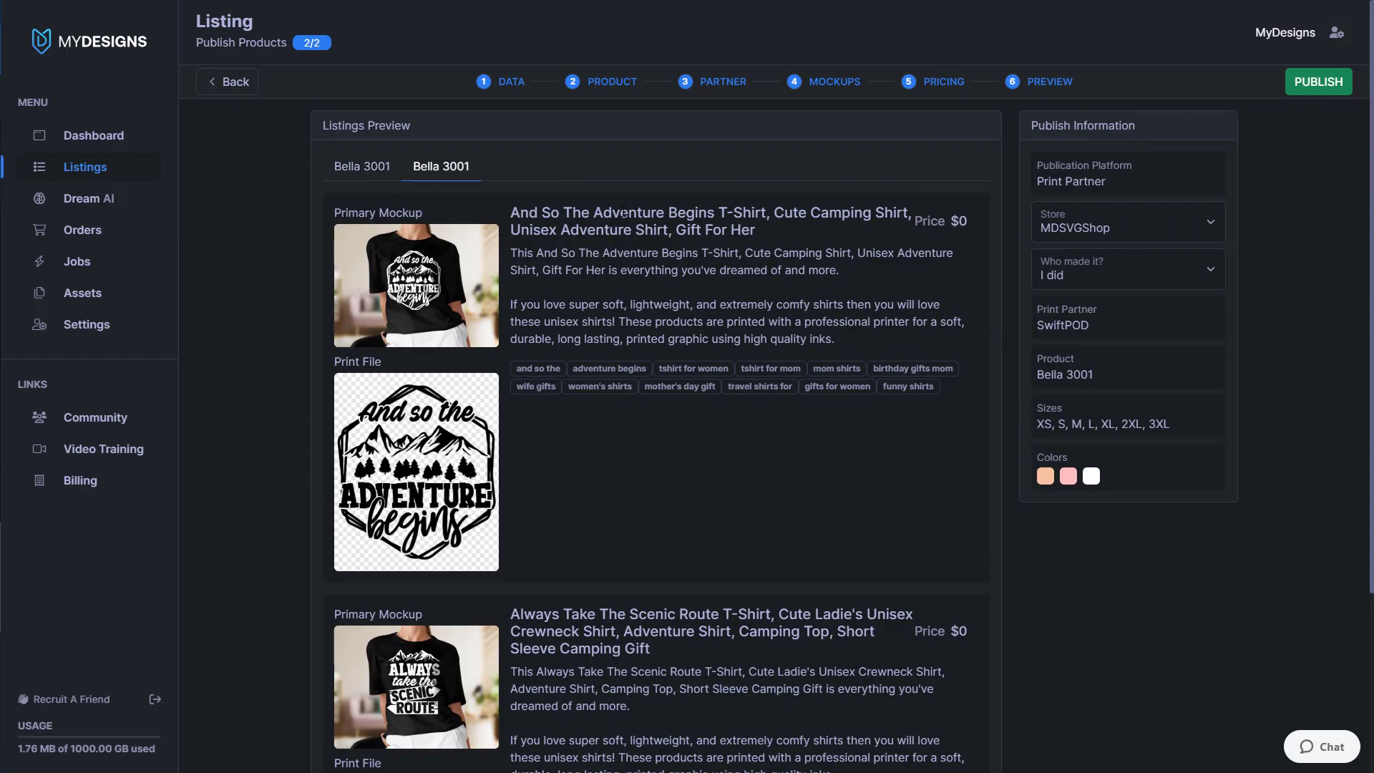
{"action": "scroll", "coordinate": [701, 437], "scroll_direction": "down", "scroll_amount": 4}
{"action": "scroll", "coordinate": [702, 439], "scroll_direction": "up", "scroll_amount": 4}
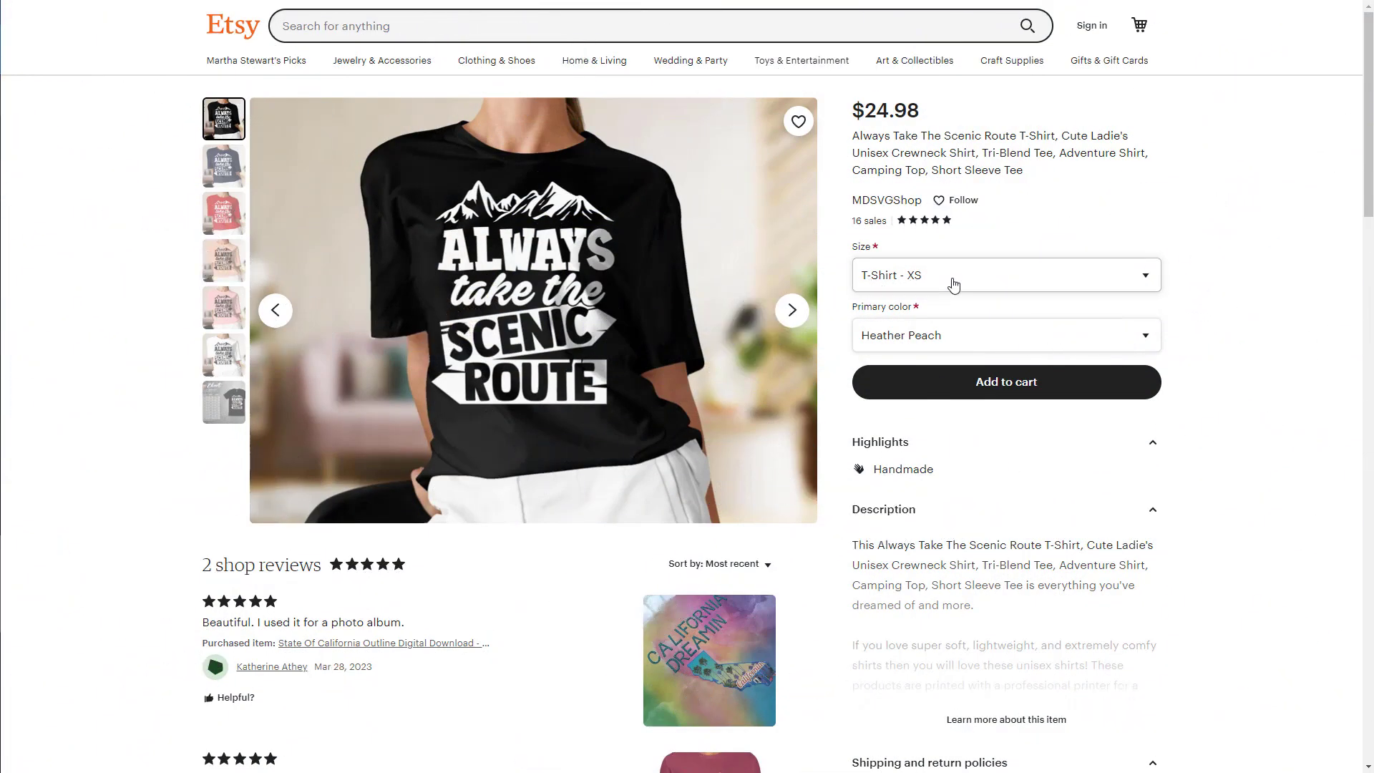
- Check the T-Shirt size options, then pick Red to view the red shirt mockup
{"action": "left_click", "coordinate": [866, 287]}
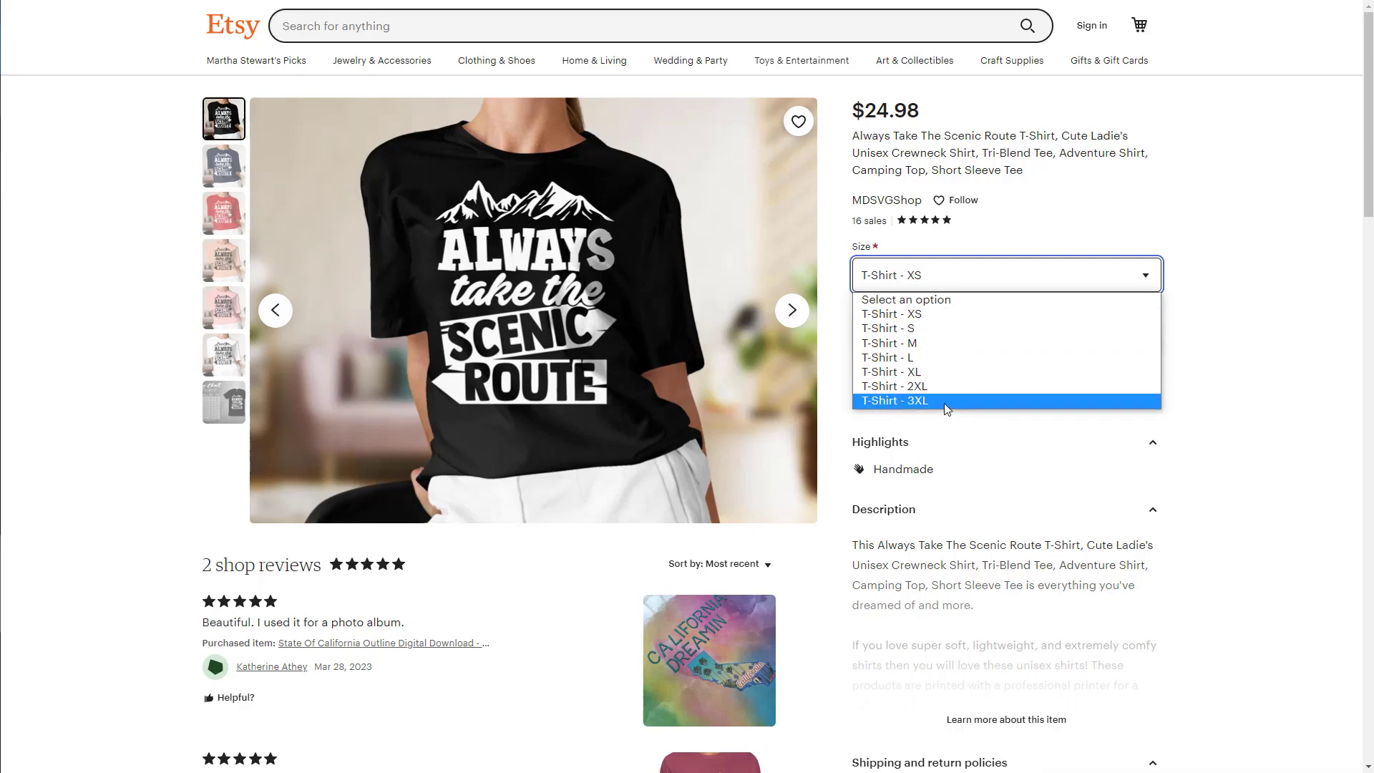
{"action": "left_click", "coordinate": [1230, 328]}
{"action": "left_click", "coordinate": [926, 336]}
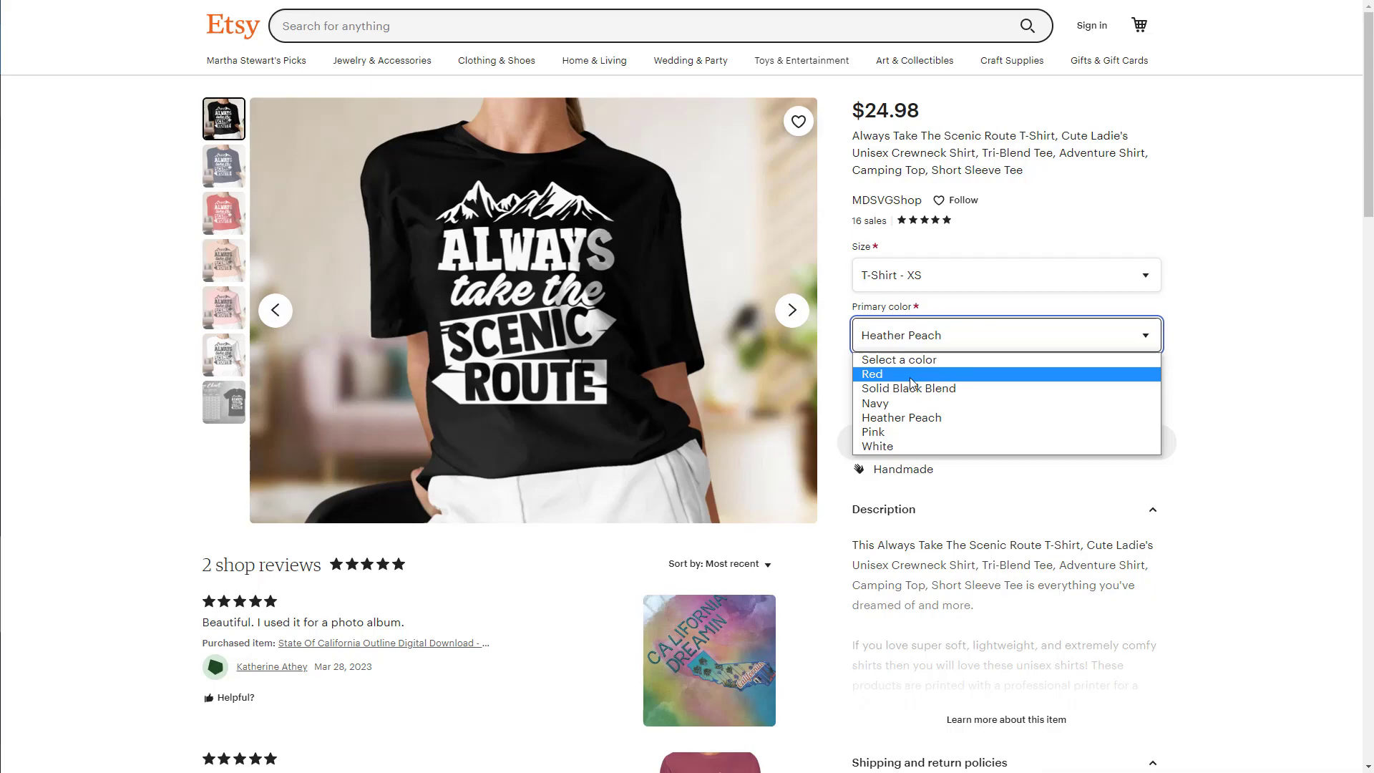
{"action": "left_click", "coordinate": [933, 373]}
{"action": "left_click", "coordinate": [221, 214]}
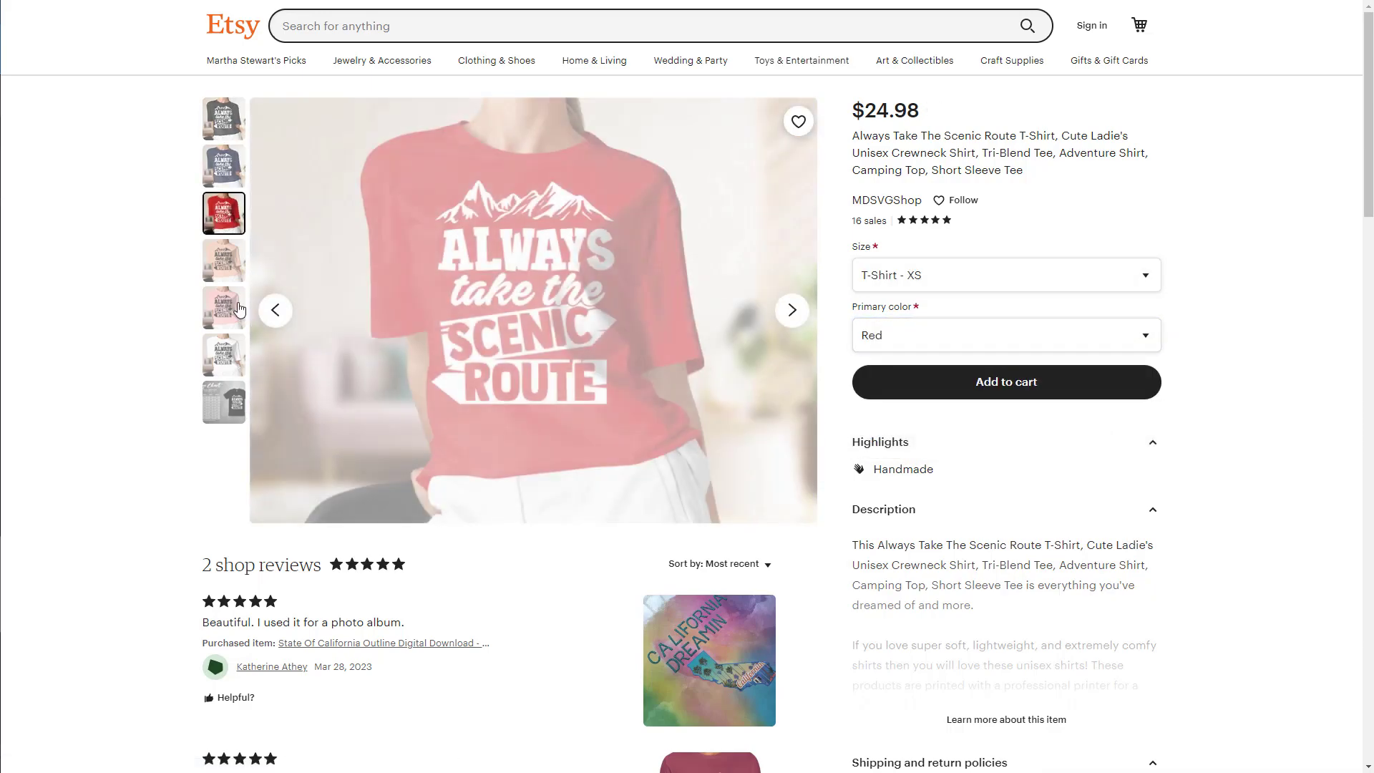
- Change the primary colour from Red to White
{"action": "left_click", "coordinate": [911, 338]}
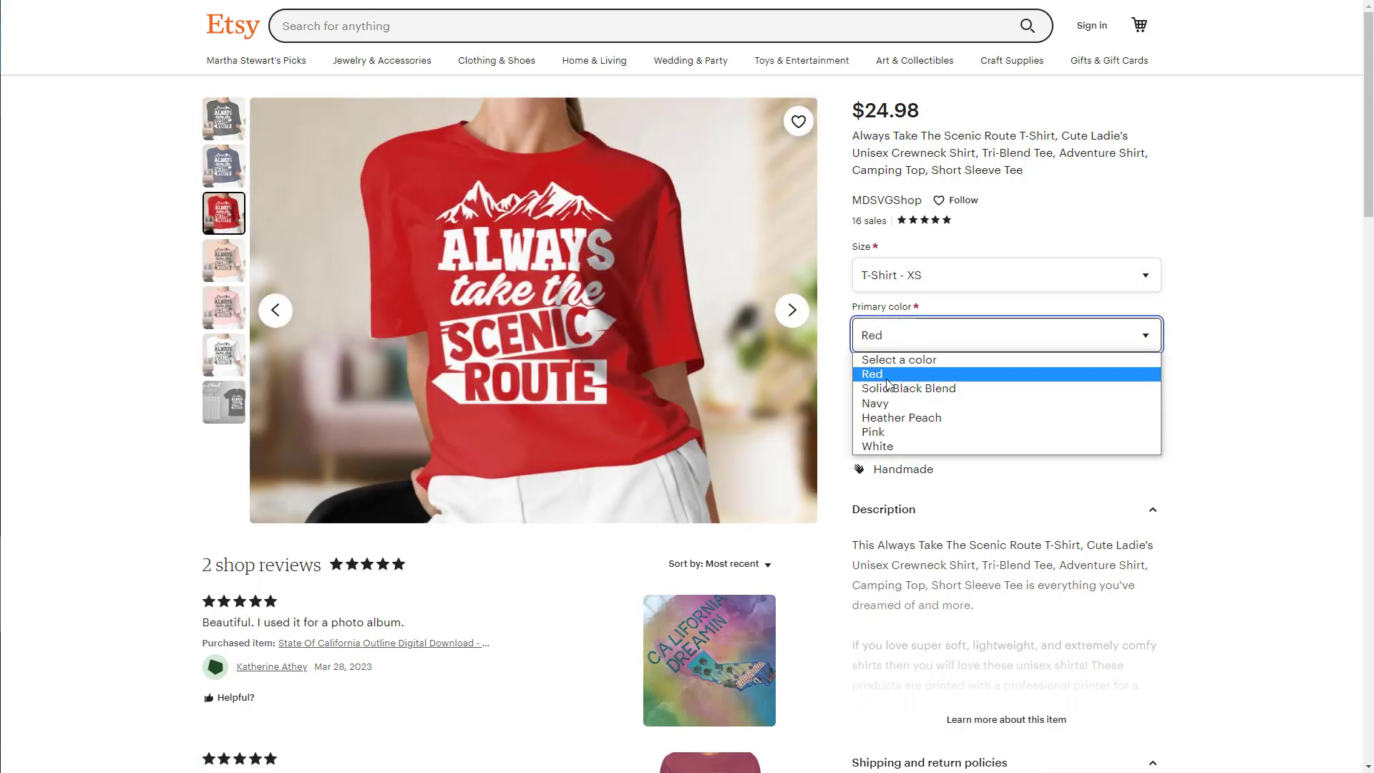
{"action": "left_click", "coordinate": [885, 380]}
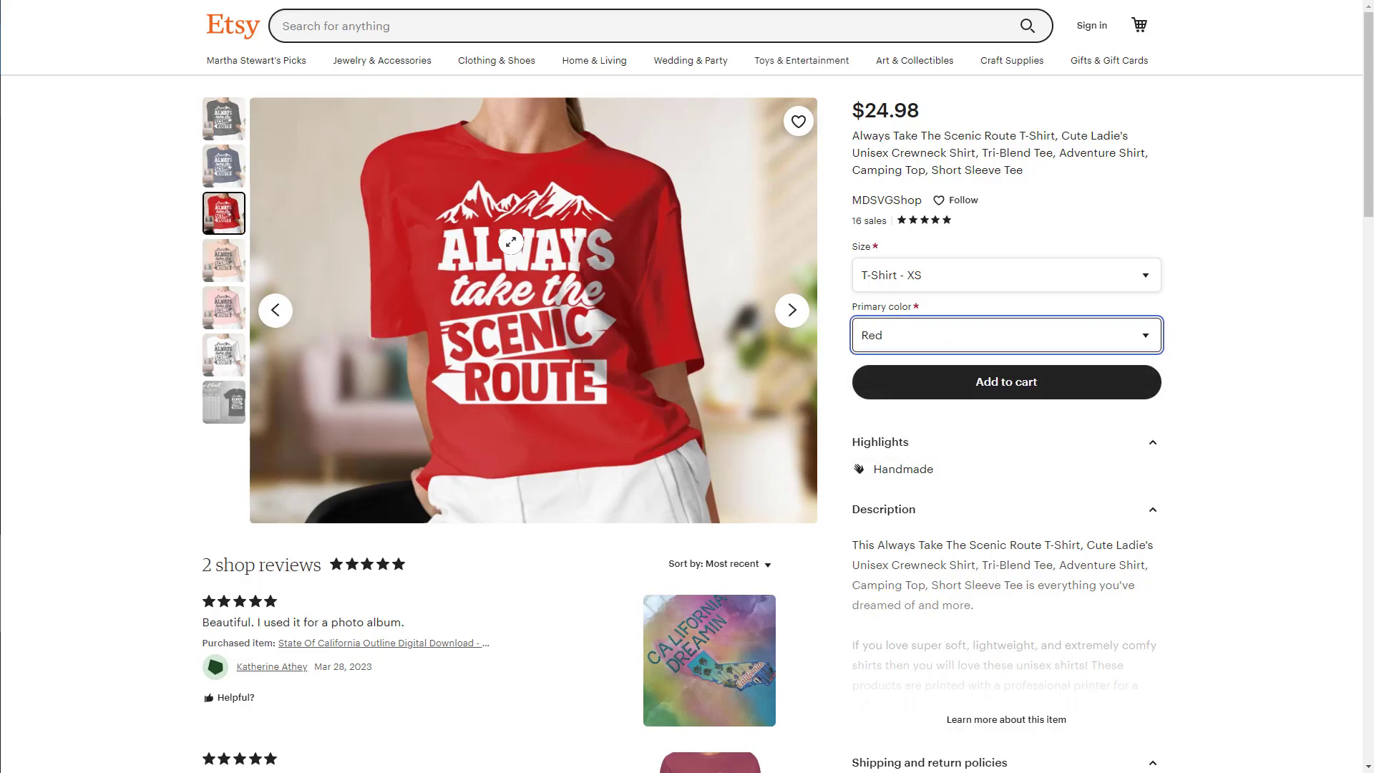
{"action": "left_click", "coordinate": [942, 348]}
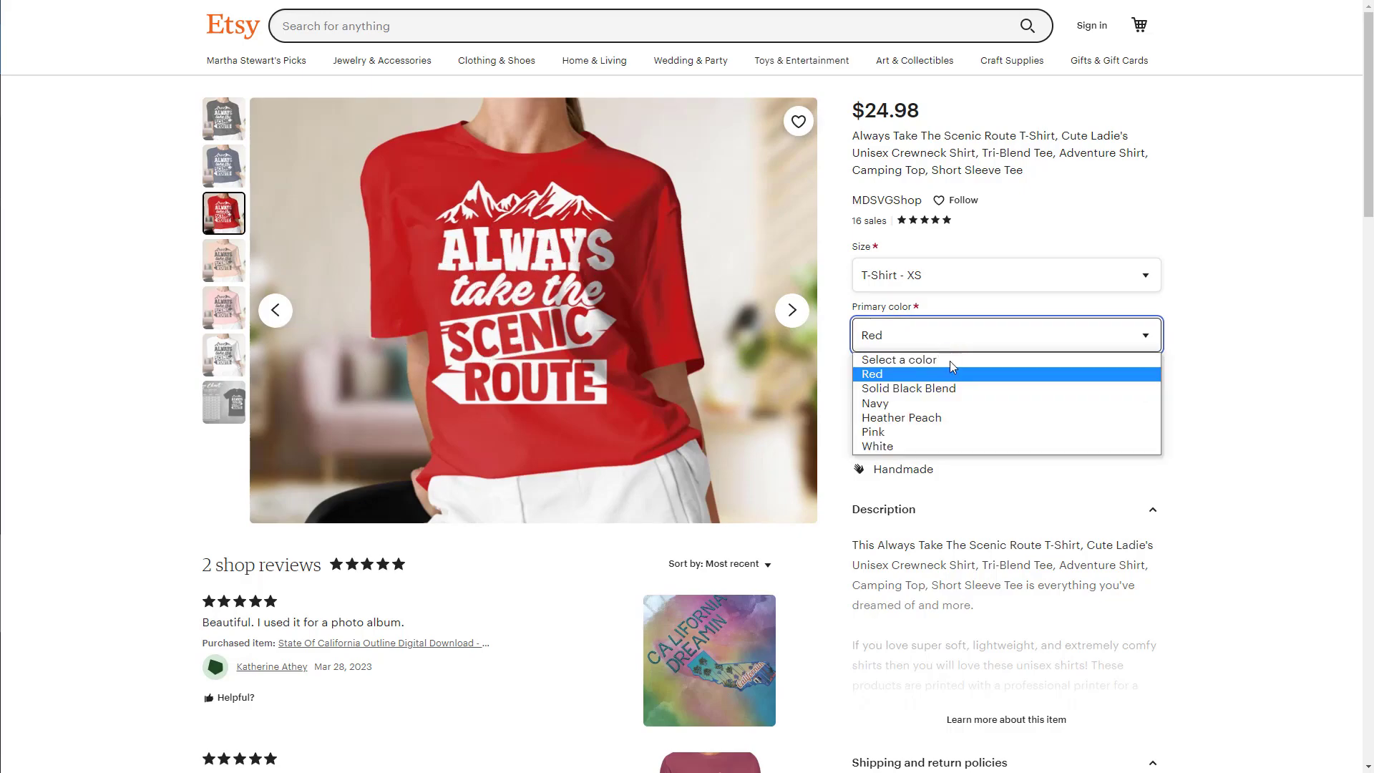
{"action": "left_click", "coordinate": [906, 444]}
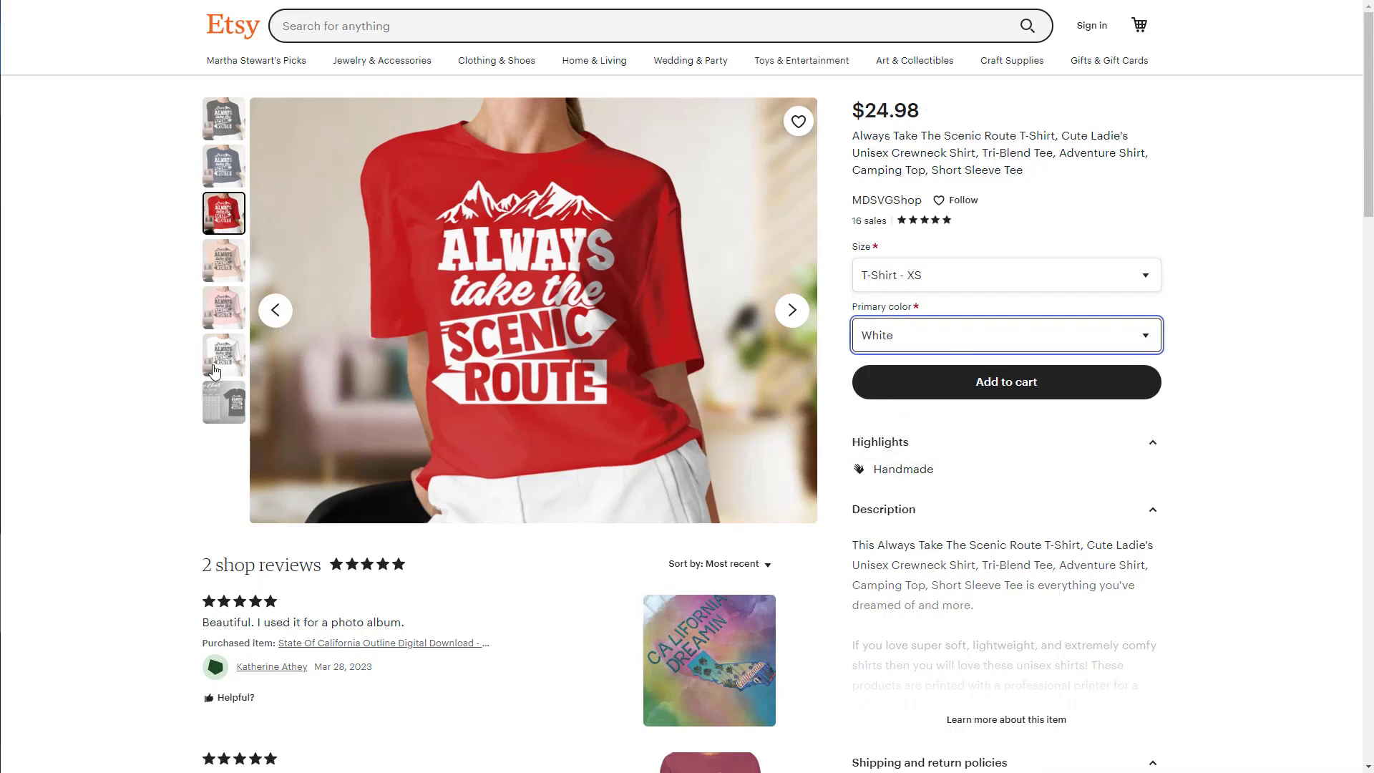